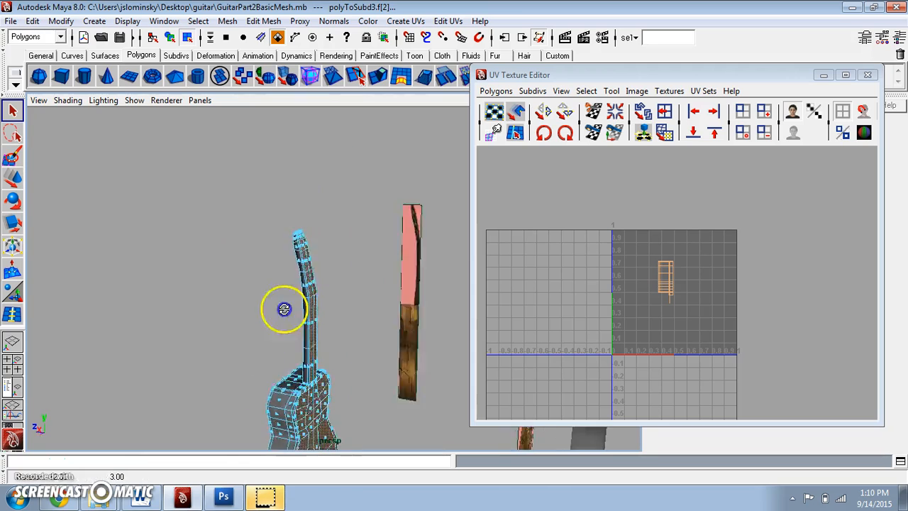
- Examine the guitar mesh's selected front faces in perspective and the bridge area of the reference image in the front view
{"action": "middle_click_drag", "start_coordinate": [260, 273], "coordinate": [310, 298], "text": "alt"}
{"action": "left_click_drag", "start_coordinate": [314, 286], "coordinate": [326, 232], "text": "alt"}
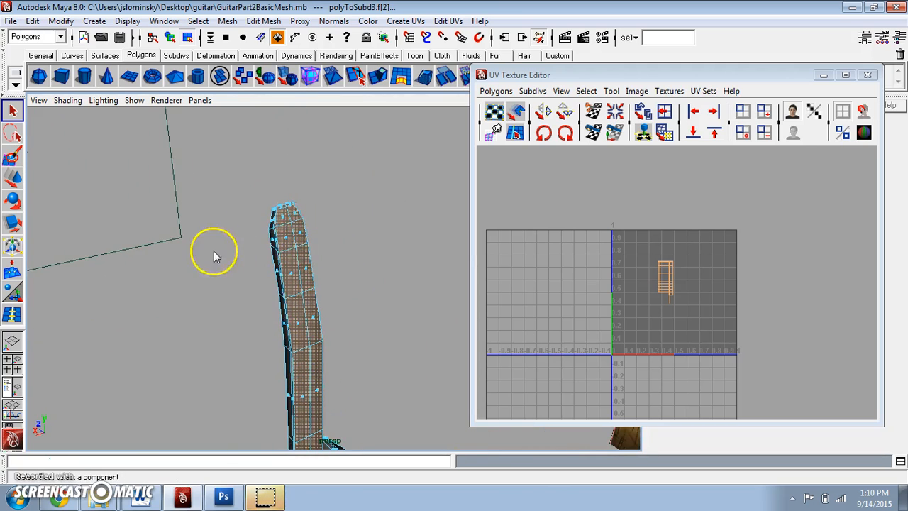
{"action": "scroll", "coordinate": [213, 251], "scroll_direction": "down", "scroll_amount": 5}
{"action": "middle_click_drag", "start_coordinate": [264, 307], "coordinate": [272, 249], "text": "alt"}
{"action": "left_click_drag", "start_coordinate": [272, 249], "coordinate": [273, 260], "text": "alt"}
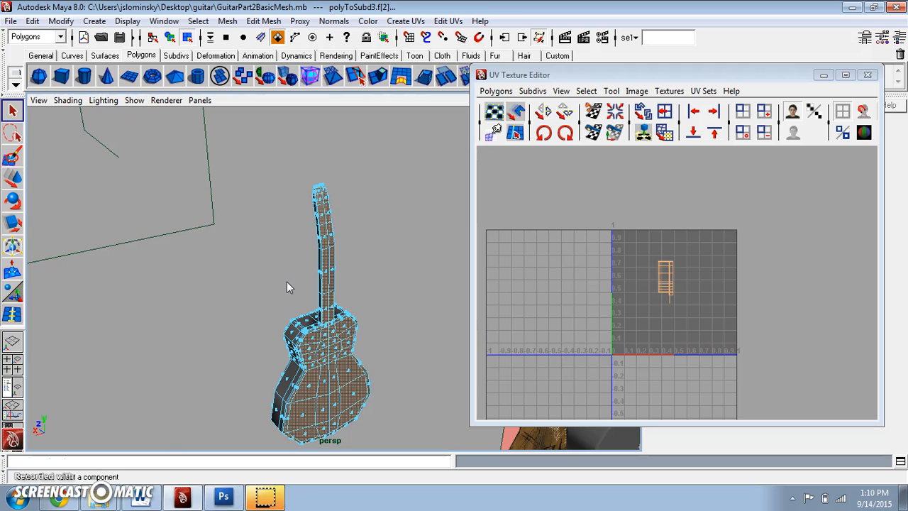
{"action": "left_click_drag", "start_coordinate": [337, 343], "coordinate": [331, 298], "text": "alt"}
{"action": "right_click_drag", "start_coordinate": [331, 298], "coordinate": [340, 350], "text": "alt"}
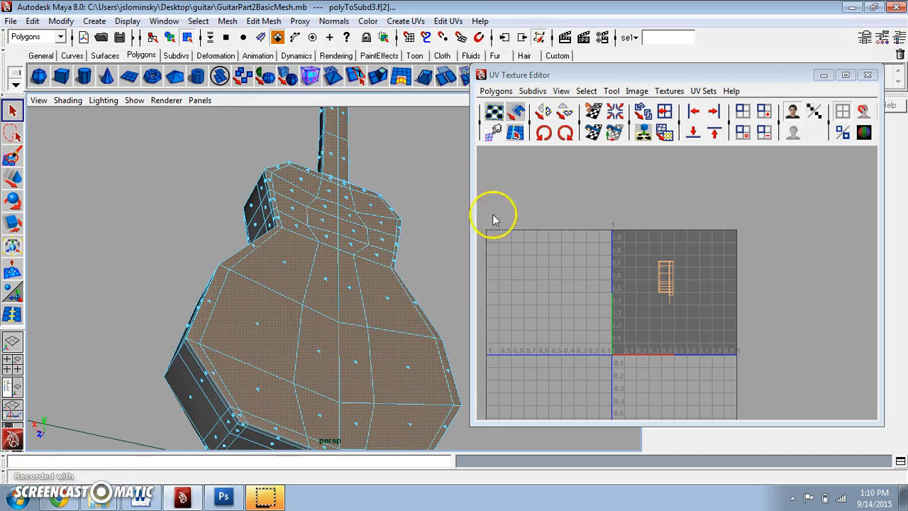
{"action": "key", "text": "f"}
{"action": "key", "text": "space"}
{"action": "left_click_drag", "start_coordinate": [365, 296], "coordinate": [362, 324]}
{"action": "scroll", "coordinate": [345, 319], "scroll_direction": "up", "scroll_amount": 2}
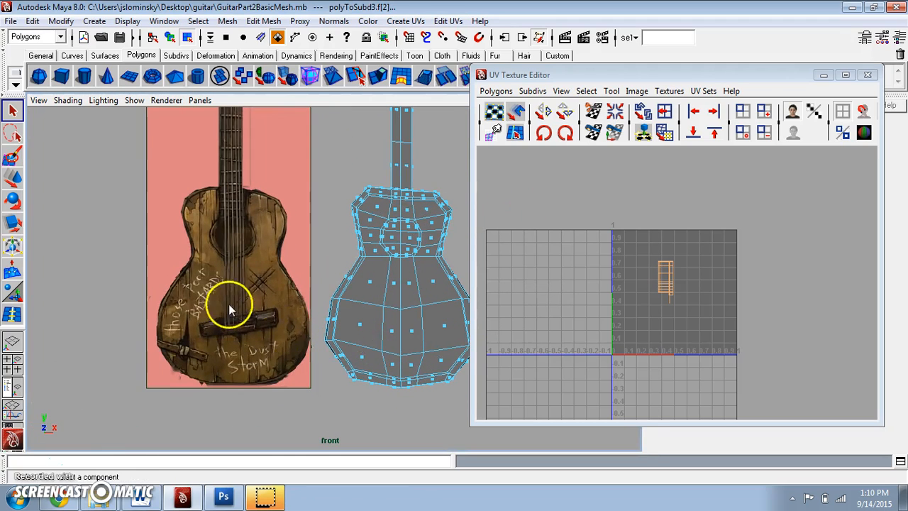
{"action": "scroll", "coordinate": [263, 312], "scroll_direction": "up", "scroll_amount": 2}
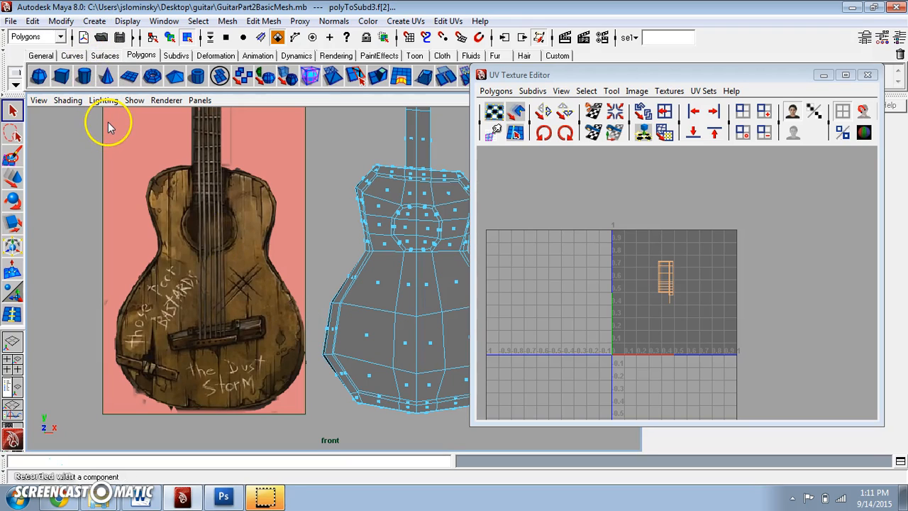
- Create a freehand polygon cube as the base shape for the guitar's bridge
{"action": "left_click", "coordinate": [61, 73]}
{"action": "scroll", "coordinate": [248, 277], "scroll_direction": "down", "scroll_amount": 2}
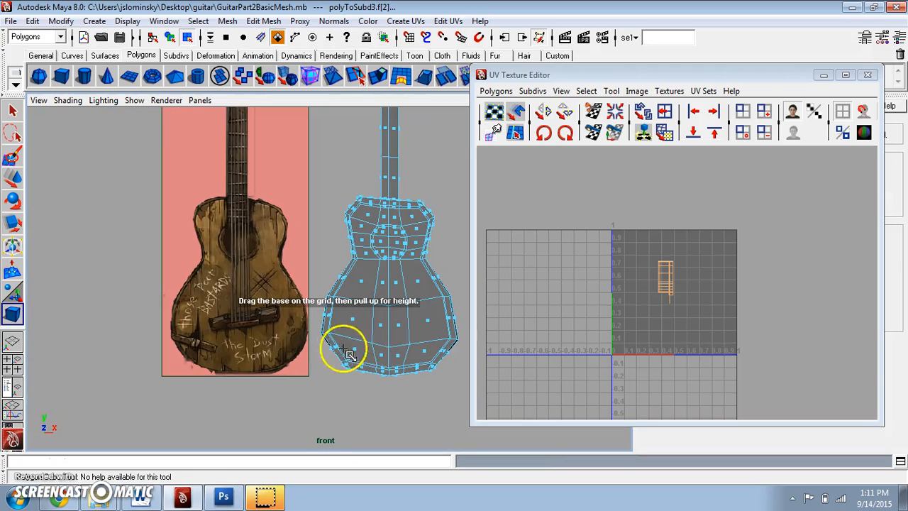
{"action": "key", "text": "space"}
{"action": "left_click_drag", "start_coordinate": [367, 361], "coordinate": [371, 415]}
{"action": "left_click", "coordinate": [360, 349]}
{"action": "mouse_move", "coordinate": [393, 346]}
{"action": "left_mouse_down"}
{"action": "mouse_move", "coordinate": [389, 334]}
{"action": "mouse_move", "coordinate": [404, 342]}
{"action": "left_mouse_up"}
{"action": "key", "text": "space"}
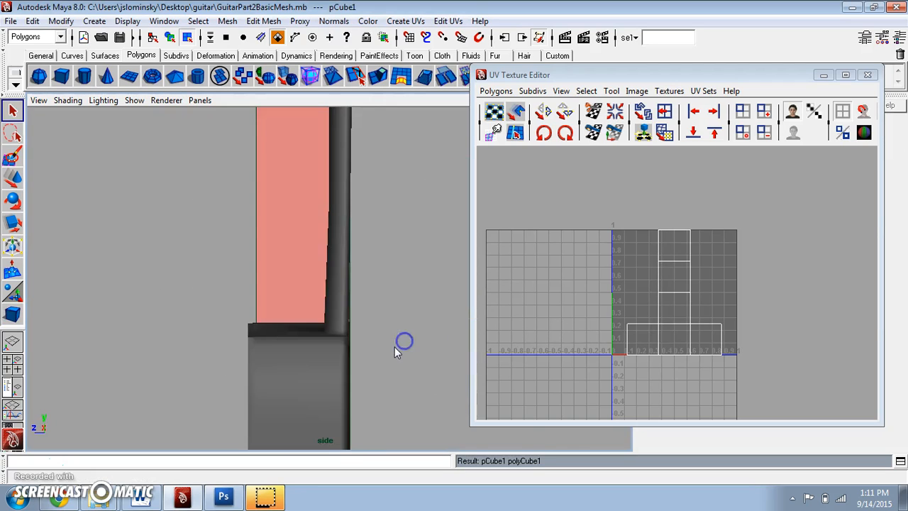
- Move the cube in the side view and the front view so that it sits over the bridge in the guitar reference image
{"action": "scroll", "coordinate": [390, 349], "scroll_direction": "down", "scroll_amount": 6}
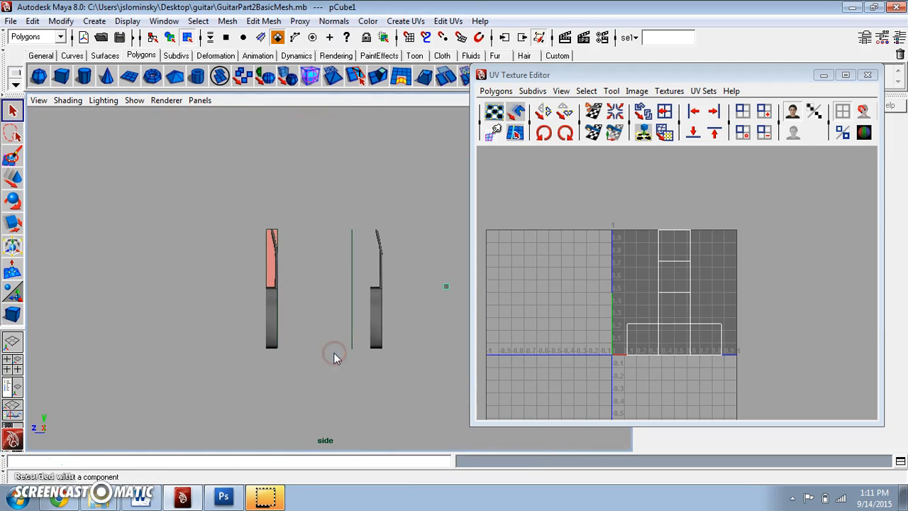
{"action": "scroll", "coordinate": [334, 355], "scroll_direction": "down", "scroll_amount": 2}
{"action": "key", "text": "w"}
{"action": "left_click_drag", "start_coordinate": [425, 284], "coordinate": [344, 321]}
{"action": "key", "text": "space"}
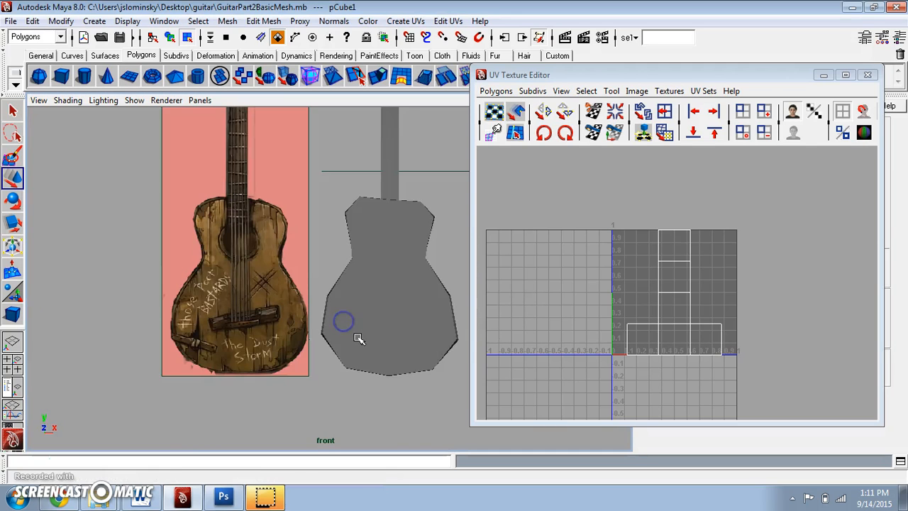
{"action": "scroll", "coordinate": [358, 339], "scroll_direction": "down", "scroll_amount": 6}
{"action": "left_click", "coordinate": [418, 274]}
{"action": "left_click_drag", "start_coordinate": [417, 273], "coordinate": [141, 381]}
{"action": "scroll", "coordinate": [354, 287], "scroll_direction": "up", "scroll_amount": 8}
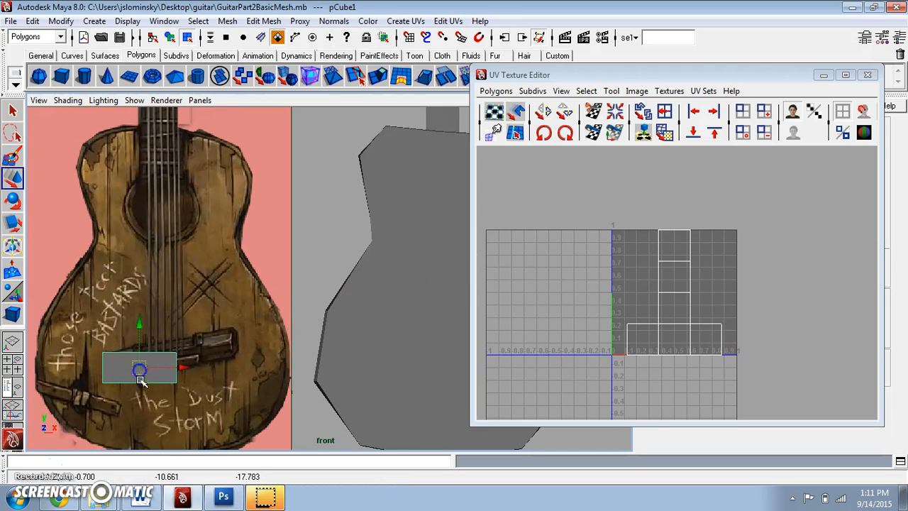
- Rotate the cube about 10 degrees to match the bridge's tilt and nudge it over the bridge's left part
{"action": "left_click", "coordinate": [13, 222]}
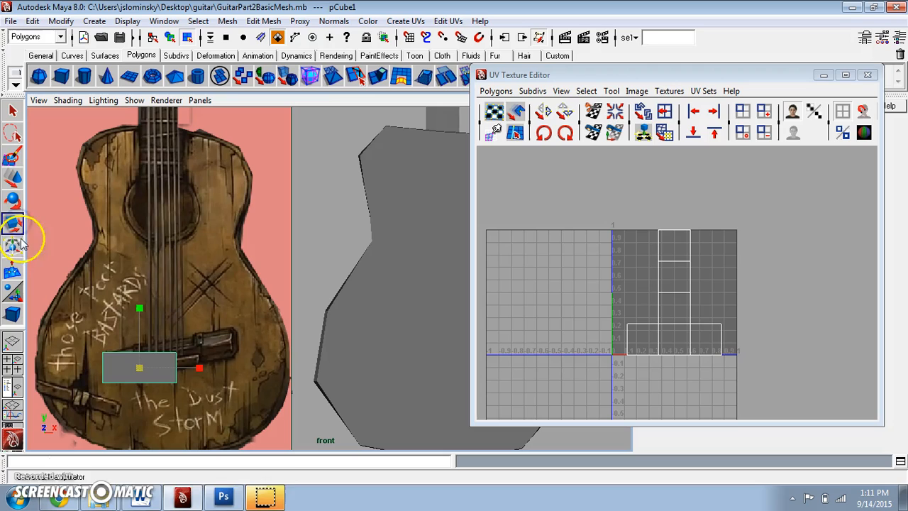
{"action": "left_click", "coordinate": [14, 200]}
{"action": "left_click_drag", "start_coordinate": [213, 348], "coordinate": [207, 340]}
{"action": "key", "text": "w"}
{"action": "mouse_move", "coordinate": [141, 365]}
{"action": "left_mouse_down"}
{"action": "mouse_move", "coordinate": [196, 359]}
{"action": "mouse_move", "coordinate": [151, 354]}
{"action": "left_mouse_up"}
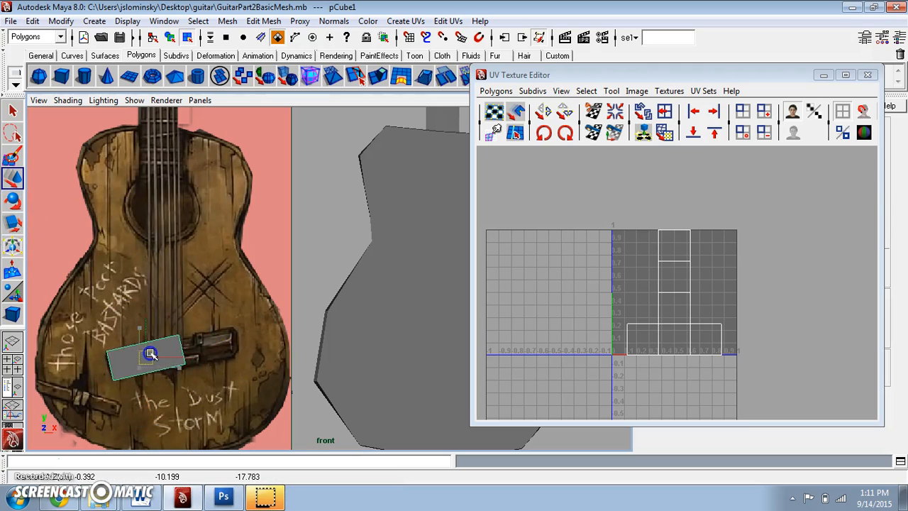
{"action": "left_click", "coordinate": [16, 201]}
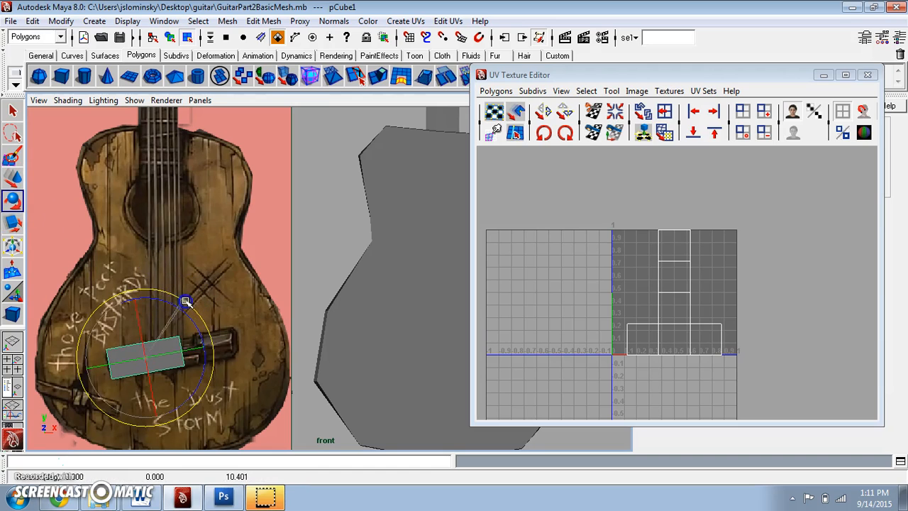
- Turn on X-Ray shading and stretch the cube's right-end vertices to the right end of the reference bridge
{"action": "left_click", "coordinate": [134, 100]}
{"action": "left_click", "coordinate": [68, 101]}
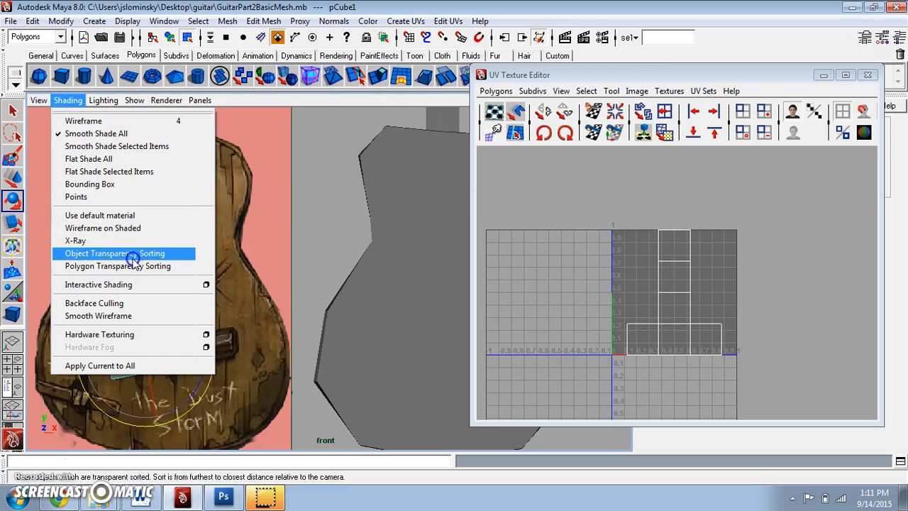
{"action": "left_click", "coordinate": [93, 240]}
{"action": "right_click_drag", "start_coordinate": [175, 350], "coordinate": [126, 266]}
{"action": "left_click_drag", "start_coordinate": [172, 376], "coordinate": [239, 344]}
{"action": "key", "text": "w"}
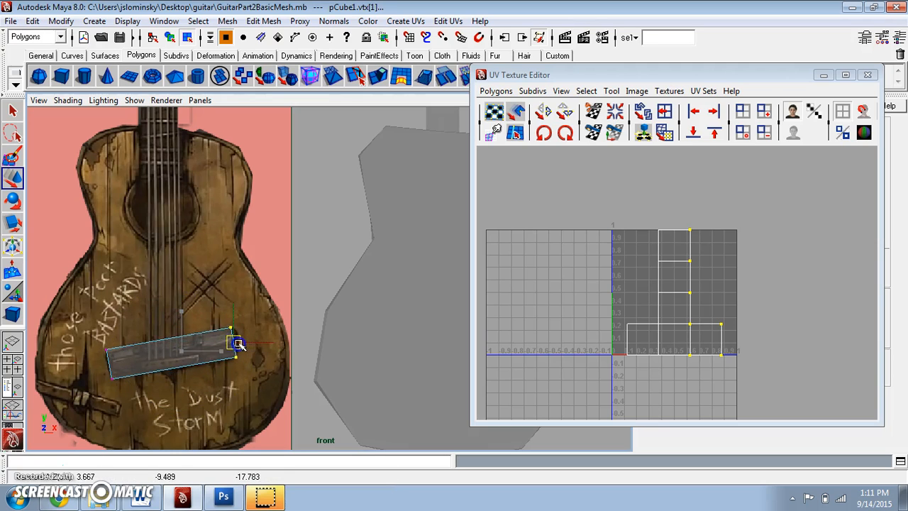
- Move the cube's four corner vertices to fit the outline of the bridge in the reference image
{"action": "scroll", "coordinate": [242, 347], "scroll_direction": "up", "scroll_amount": 5}
{"action": "left_click_drag", "start_coordinate": [239, 269], "coordinate": [139, 251]}
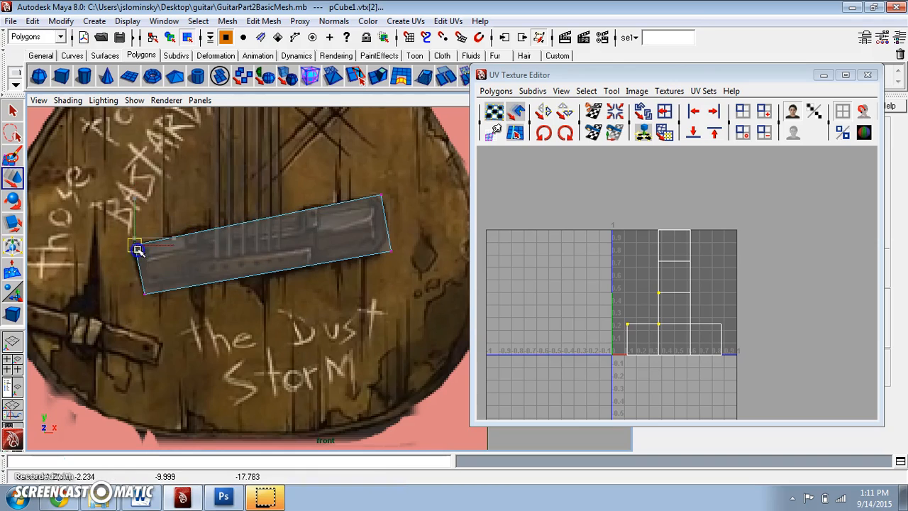
{"action": "left_click", "coordinate": [145, 291]}
{"action": "left_click_drag", "start_coordinate": [142, 290], "coordinate": [145, 298]}
{"action": "left_click_drag", "start_coordinate": [349, 232], "coordinate": [397, 164]}
{"action": "left_click_drag", "start_coordinate": [386, 197], "coordinate": [364, 205]}
{"action": "left_click_drag", "start_coordinate": [418, 217], "coordinate": [376, 255]}
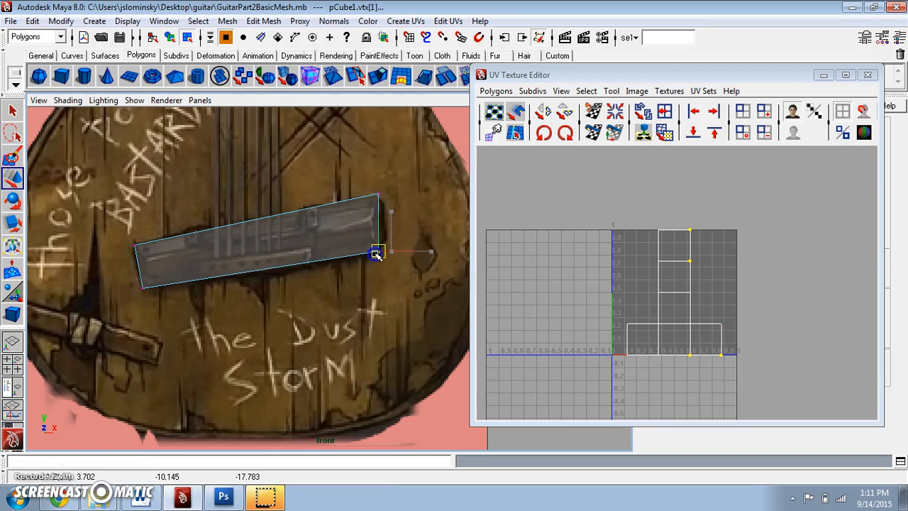
- Insert a lengthwise edge loop slightly below the middle of the bridge block with the Insert Edge Loop Tool
{"action": "left_click", "coordinate": [263, 20]}
{"action": "left_click", "coordinate": [302, 128]}
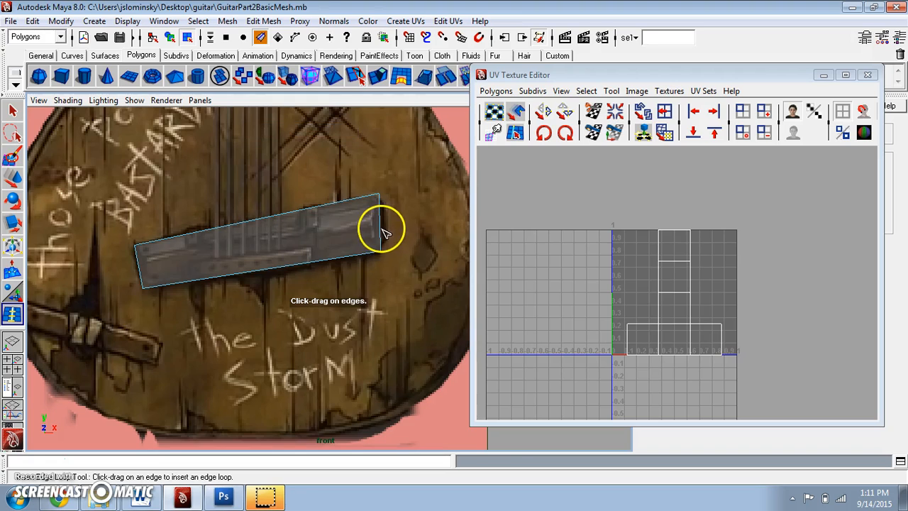
{"action": "left_click", "coordinate": [380, 230]}
- Pull the new edge loop's end vertices slightly outward at both ends and adjust the upper right corner to match the bridge
{"action": "left_click", "coordinate": [13, 178]}
{"action": "right_click_drag", "start_coordinate": [375, 220], "coordinate": [330, 217]}
{"action": "left_click", "coordinate": [378, 231]}
{"action": "left_click_drag", "start_coordinate": [378, 232], "coordinate": [386, 233]}
{"action": "left_click", "coordinate": [380, 196]}
{"action": "mouse_move", "coordinate": [379, 193]}
{"action": "left_mouse_down"}
{"action": "mouse_move", "coordinate": [383, 202]}
{"action": "mouse_move", "coordinate": [380, 193]}
{"action": "left_mouse_up"}
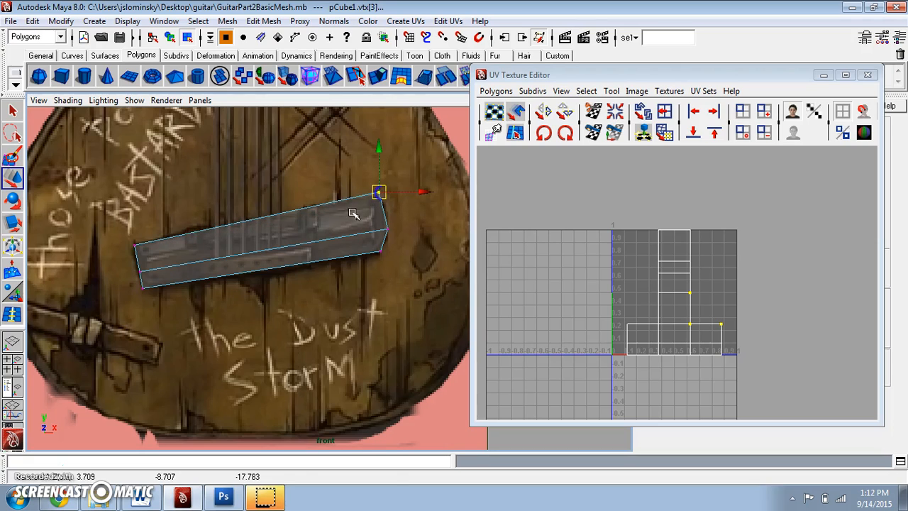
{"action": "left_click_drag", "start_coordinate": [143, 275], "coordinate": [138, 275]}
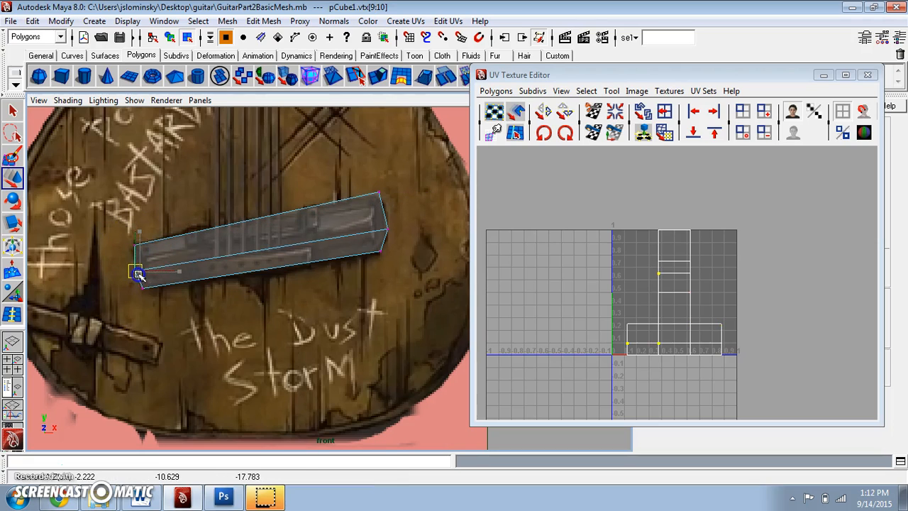
{"action": "left_click", "coordinate": [159, 322]}
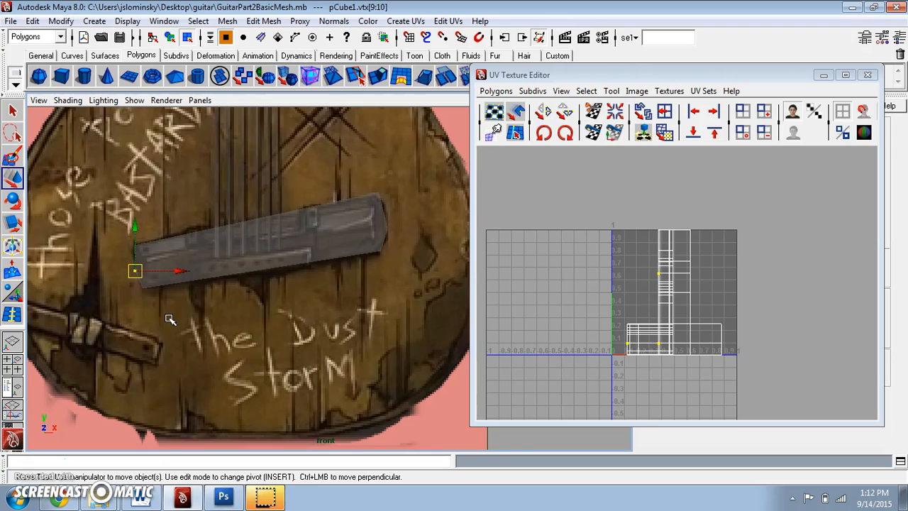
{"action": "left_click", "coordinate": [188, 271]}
{"action": "right_click_drag", "start_coordinate": [200, 260], "coordinate": [178, 257]}
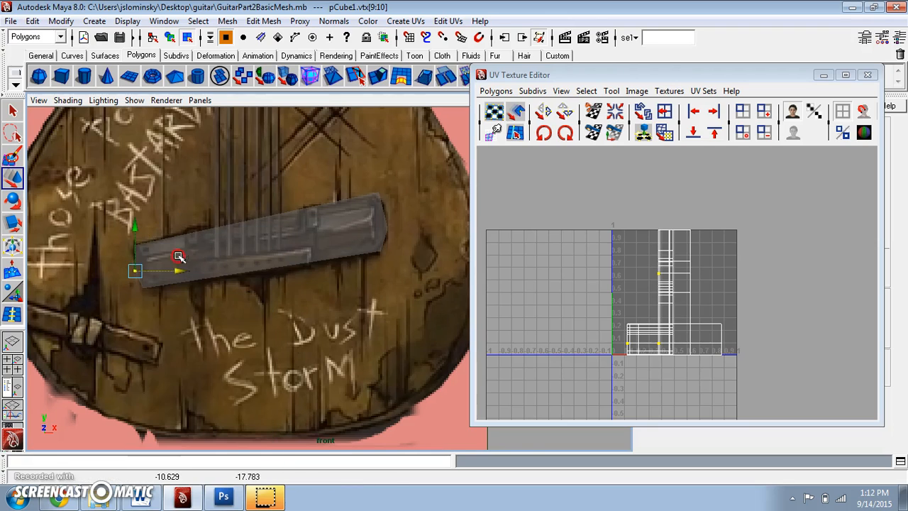
{"action": "left_click_drag", "start_coordinate": [109, 254], "coordinate": [143, 239]}
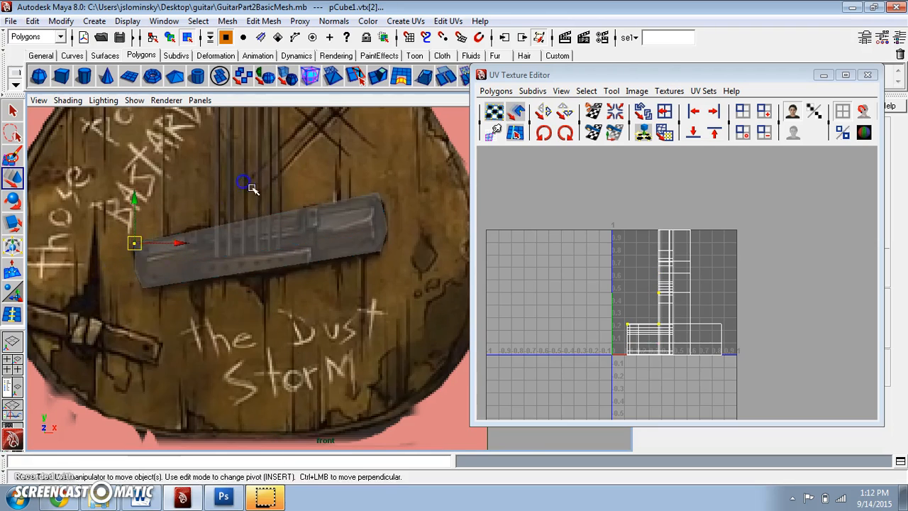
- Return to the perspective view and turn off X-Ray shading
{"action": "scroll", "coordinate": [245, 186], "scroll_direction": "down", "scroll_amount": 5}
{"action": "key", "text": "space"}
{"action": "left_click_drag", "start_coordinate": [262, 197], "coordinate": [262, 178]}
{"action": "scroll", "coordinate": [296, 277], "scroll_direction": "down", "scroll_amount": 5}
{"action": "scroll", "coordinate": [296, 277], "scroll_direction": "up", "scroll_amount": 4}
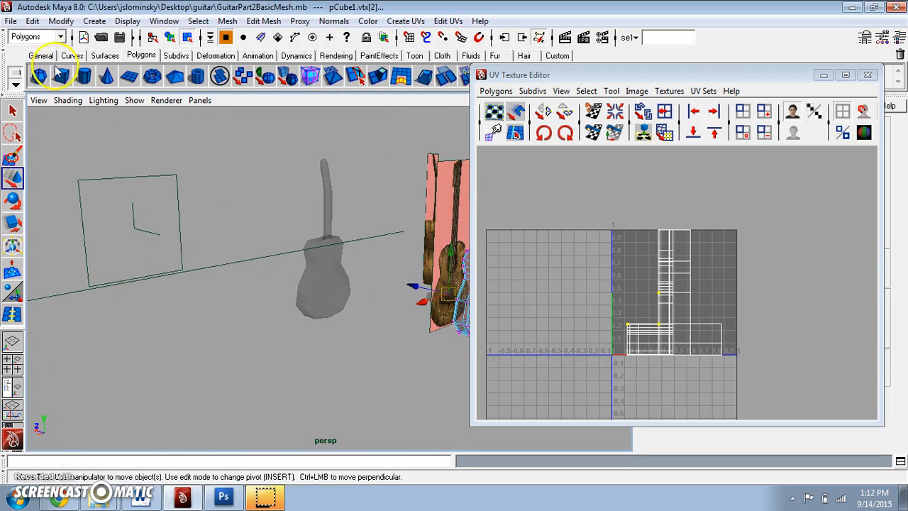
{"action": "left_click", "coordinate": [68, 100]}
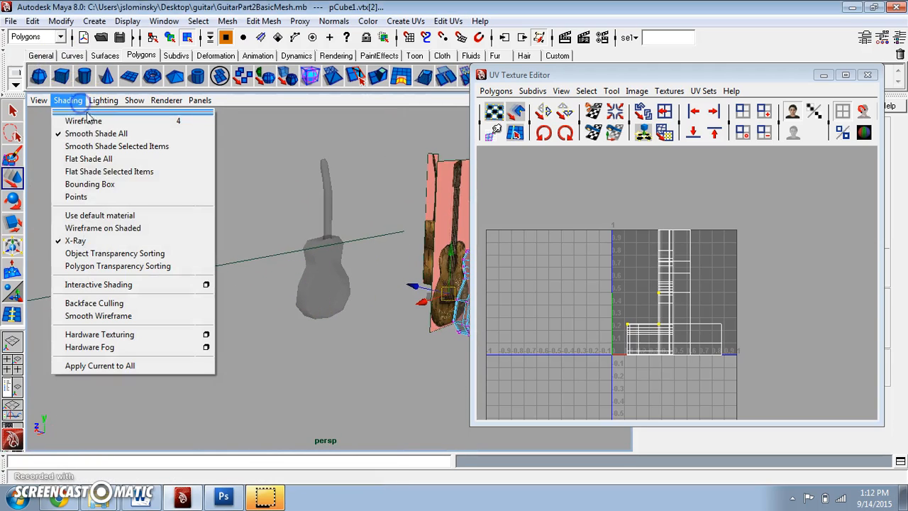
{"action": "left_click", "coordinate": [93, 241]}
- Select the guitar's front faces using the FrontCorrectFinal quick select set
{"action": "scroll", "coordinate": [347, 284], "scroll_direction": "up", "scroll_amount": 3}
{"action": "left_click", "coordinate": [354, 294]}
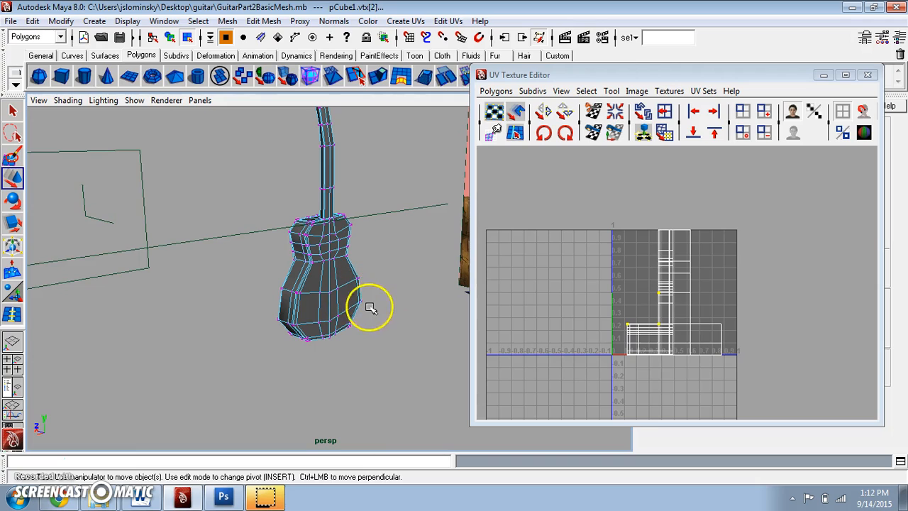
{"action": "left_click", "coordinate": [33, 22]}
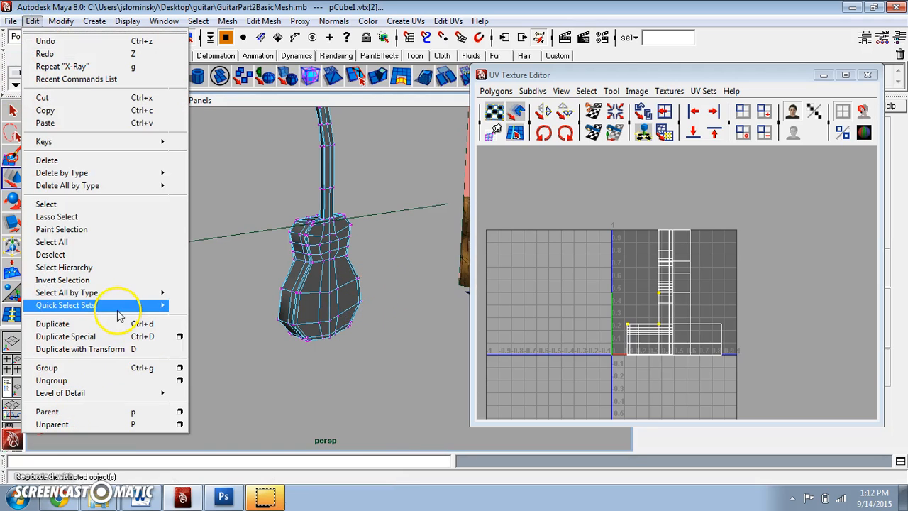
{"action": "mouse_move", "coordinate": [124, 305]}
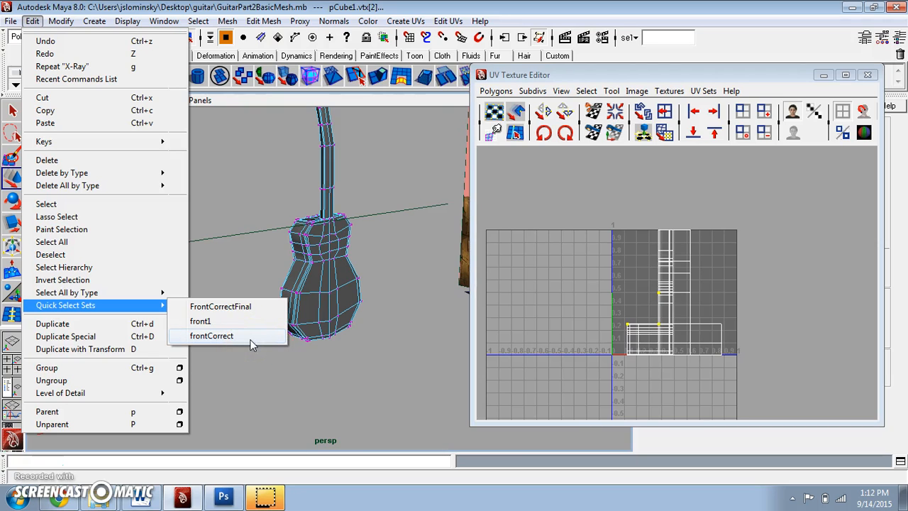
{"action": "left_click", "coordinate": [253, 309]}
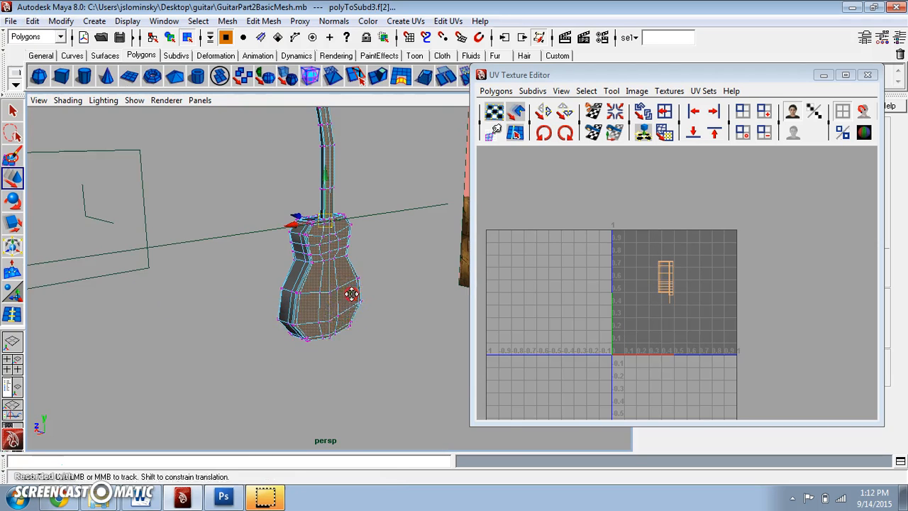
{"action": "left_click_drag", "start_coordinate": [348, 290], "coordinate": [377, 345], "text": "alt"}
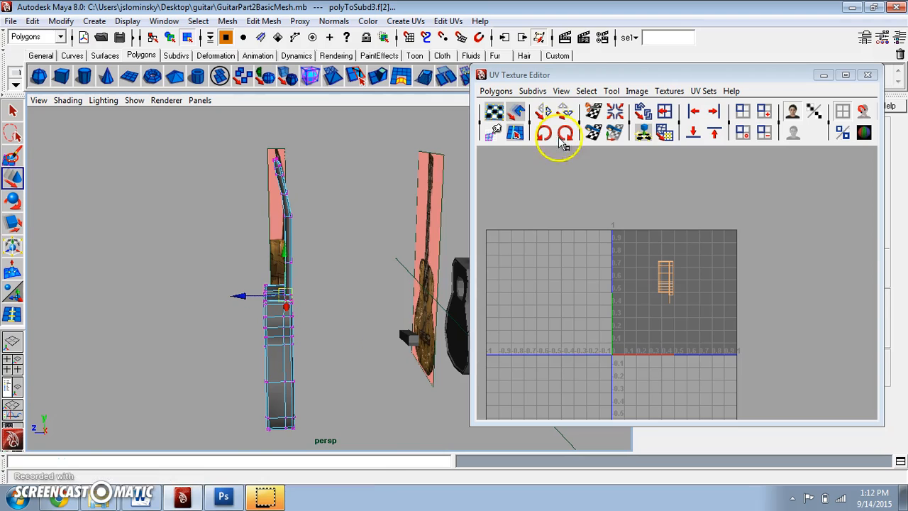
- Apply a planar mapping projected from the Z axis to the guitar's selected front faces
{"action": "left_click_drag", "start_coordinate": [621, 76], "coordinate": [608, 178]}
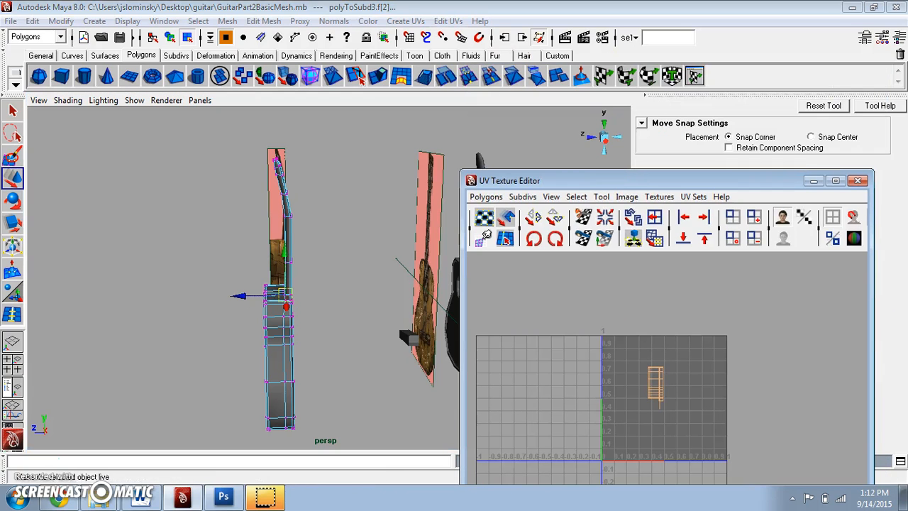
{"action": "left_click", "coordinate": [392, 24]}
{"action": "left_click", "coordinate": [537, 38]}
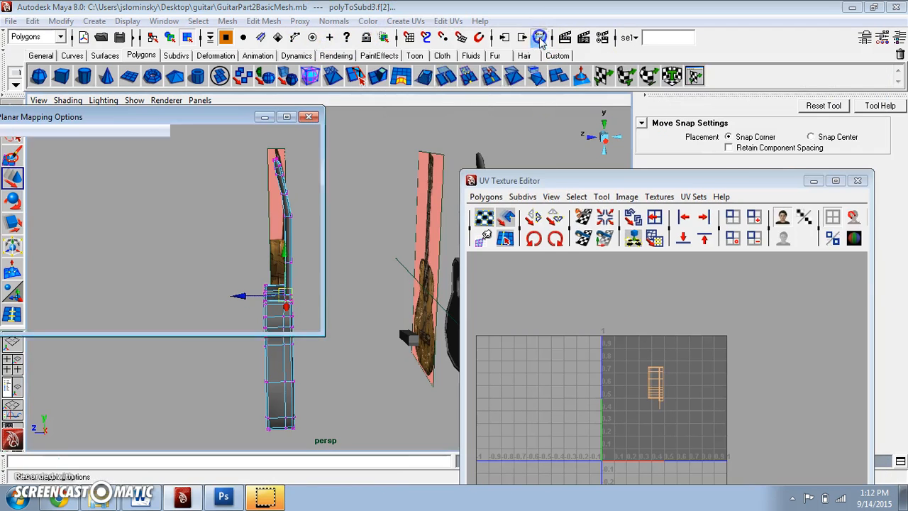
{"action": "left_click", "coordinate": [100, 192]}
{"action": "left_click", "coordinate": [82, 316]}
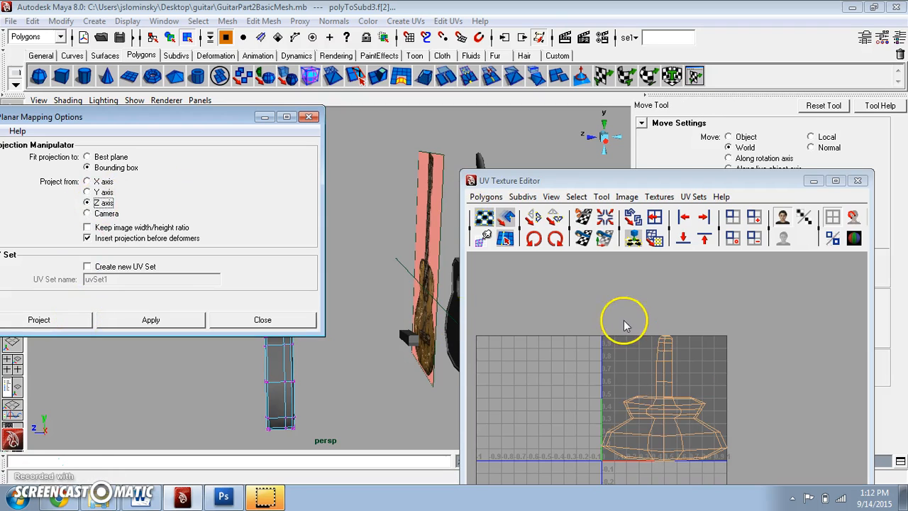
- Scale the guitar's front UV shell down to guitar proportions and move it outside the 0-1 texture space, above the grid's upper-left quadrant
{"action": "left_click_drag", "start_coordinate": [748, 326], "coordinate": [681, 367]}
{"action": "key", "text": "Caps_Lock"}
{"action": "key", "text": "Caps_Lock"}
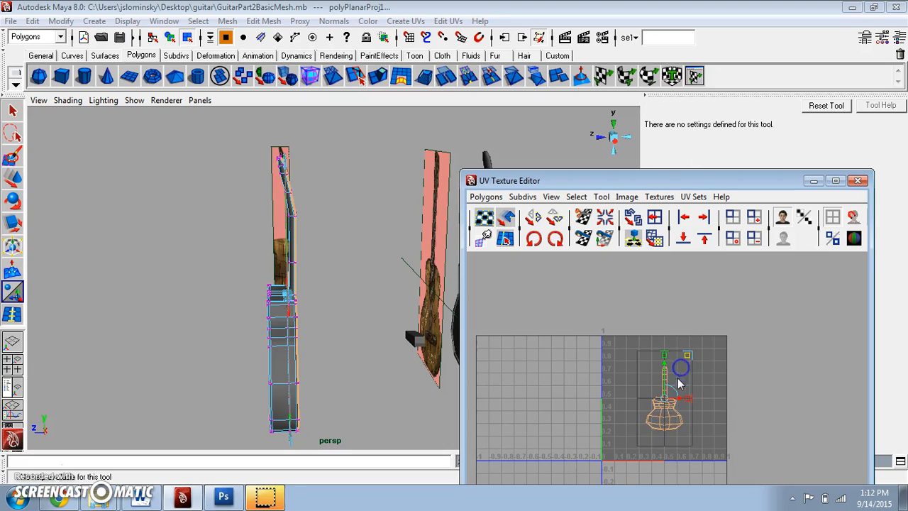
{"action": "left_click_drag", "start_coordinate": [667, 401], "coordinate": [523, 295]}
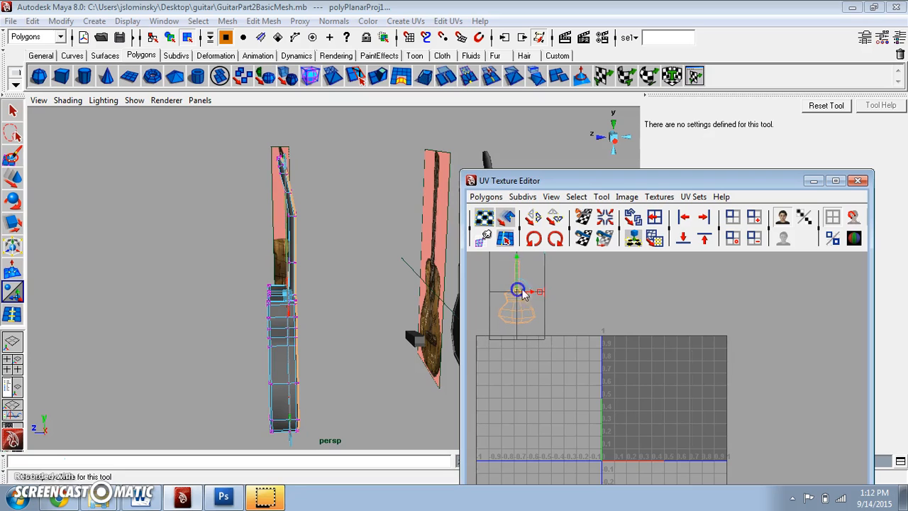
- Clear the mapped front faces and select guitar faces with the frontCorrect quick select set
{"action": "left_click", "coordinate": [376, 295]}
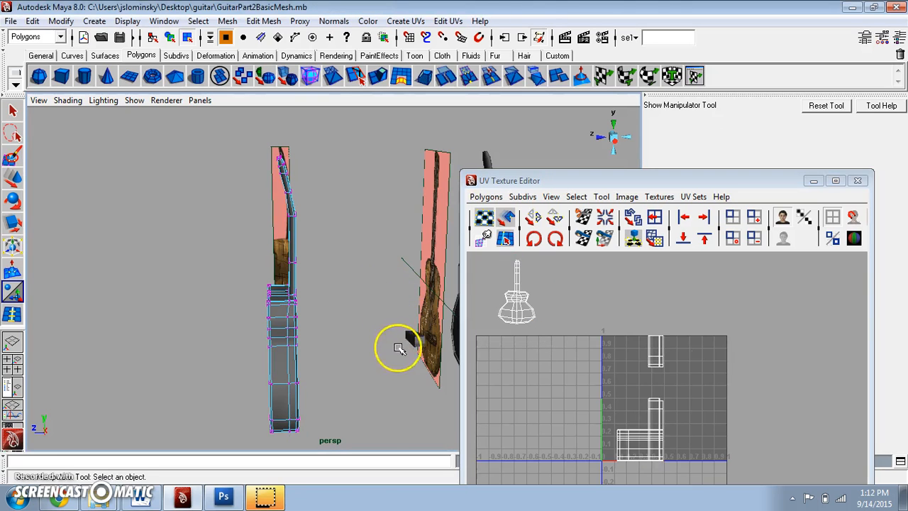
{"action": "left_click_drag", "start_coordinate": [330, 321], "coordinate": [348, 286], "text": "alt"}
{"action": "left_click", "coordinate": [32, 21]}
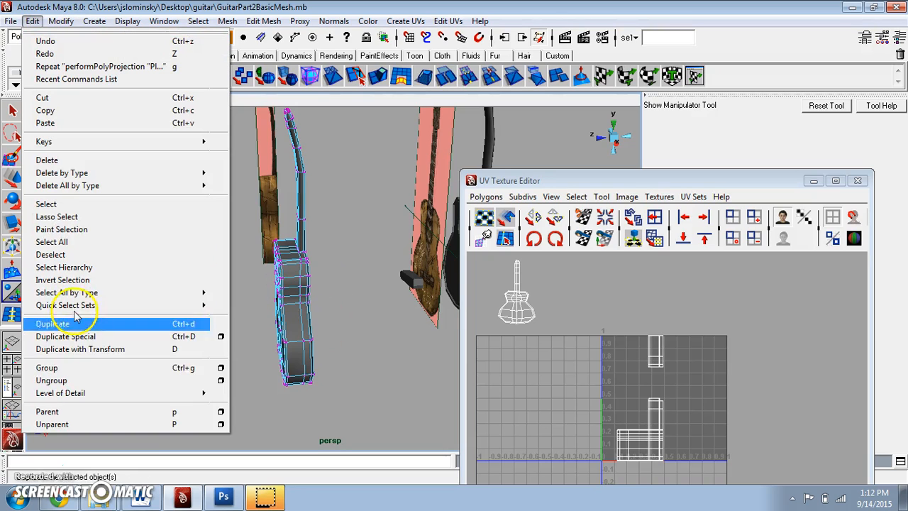
{"action": "mouse_move", "coordinate": [169, 307]}
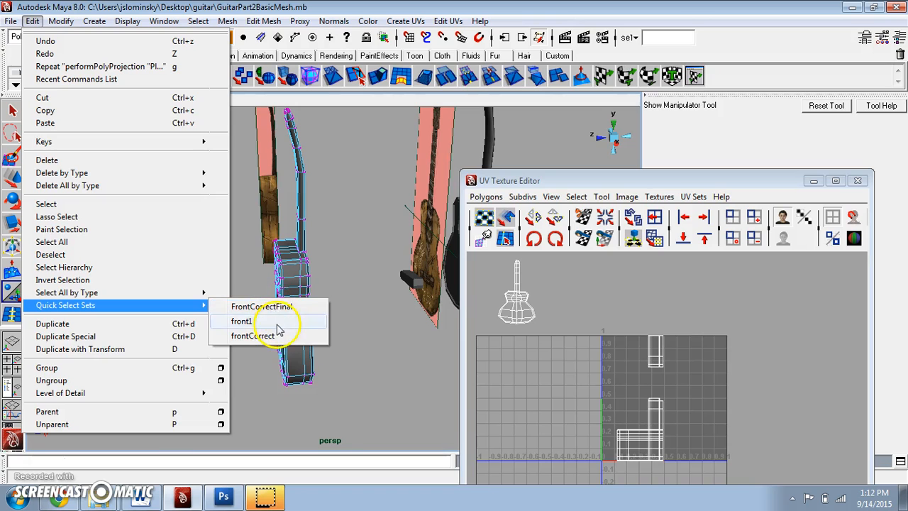
{"action": "left_click", "coordinate": [253, 335]}
{"action": "left_click_drag", "start_coordinate": [278, 330], "coordinate": [374, 355], "text": "alt"}
{"action": "right_click_drag", "start_coordinate": [360, 268], "coordinate": [361, 289]}
{"action": "left_click_drag", "start_coordinate": [360, 289], "coordinate": [344, 291], "text": "alt"}
- Narrow the face selection from a near-side angle until only the guitar body's back faces are selected
{"action": "left_click_drag", "start_coordinate": [318, 253], "coordinate": [294, 276]}
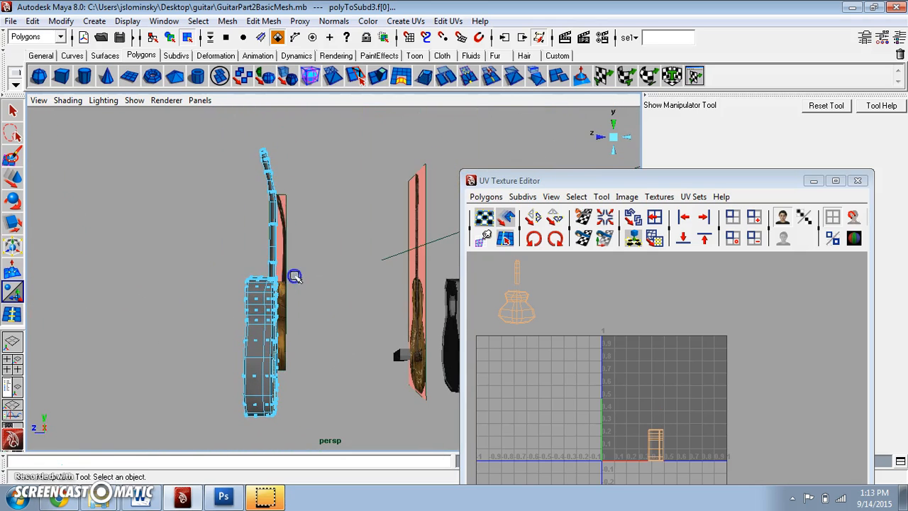
{"action": "left_click_drag", "start_coordinate": [271, 445], "coordinate": [270, 438], "text": "shift"}
{"action": "middle_click_drag", "start_coordinate": [309, 305], "coordinate": [359, 270], "text": "alt"}
{"action": "key", "text": "ctrl+a"}
{"action": "key", "text": "space"}
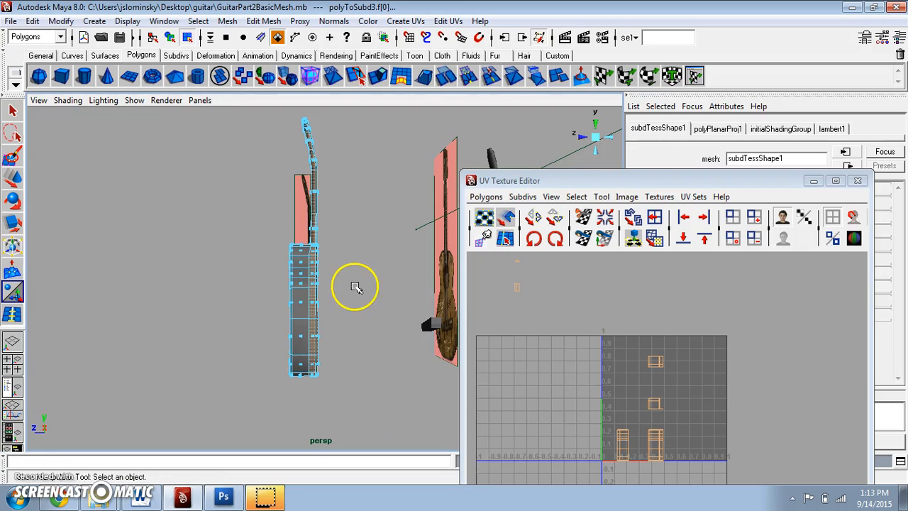
{"action": "left_click_drag", "start_coordinate": [355, 206], "coordinate": [356, 166]}
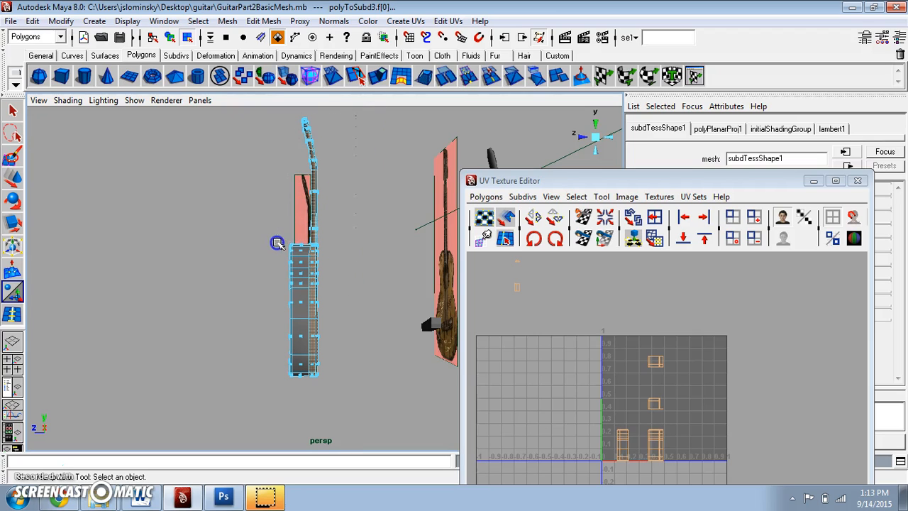
{"action": "left_click_drag", "start_coordinate": [309, 407], "coordinate": [309, 407]}
{"action": "key", "text": "space"}
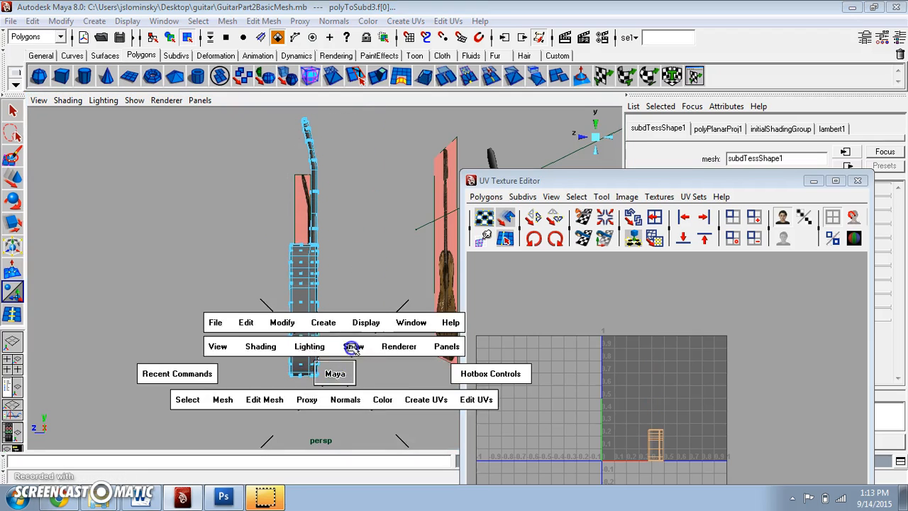
- Apply a planar mapping to the guitar's back faces and move their UV shell outside the 0-1 space, above the grid's upper-right corner
{"action": "left_click_drag", "start_coordinate": [330, 298], "coordinate": [517, 323], "text": "alt"}
{"action": "left_click", "coordinate": [395, 21]}
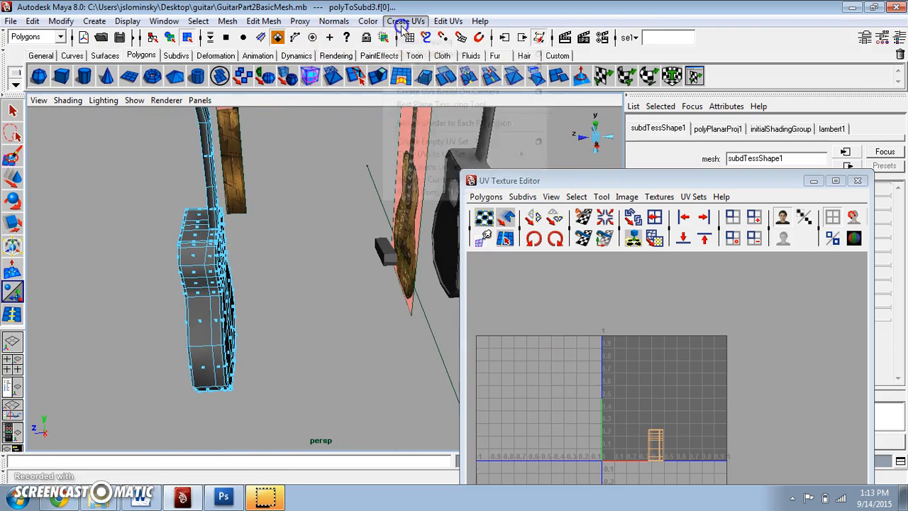
{"action": "left_click", "coordinate": [504, 41]}
{"action": "left_click_drag", "start_coordinate": [745, 317], "coordinate": [784, 320]}
{"action": "right_click_drag", "start_coordinate": [213, 243], "coordinate": [255, 236]}
{"action": "left_click", "coordinate": [216, 296]}
- Try to box-select the guitar body's side faces in the side view, check them in perspective, and clear the selection
{"action": "left_click_drag", "start_coordinate": [307, 372], "coordinate": [319, 329], "text": "alt"}
{"action": "left_click_drag", "start_coordinate": [201, 286], "coordinate": [230, 312], "text": "alt"}
{"action": "key", "text": "space"}
{"action": "scroll", "coordinate": [287, 338], "scroll_direction": "up", "scroll_amount": 7}
{"action": "middle_click_drag", "start_coordinate": [283, 339], "coordinate": [401, 256], "text": "alt"}
{"action": "scroll", "coordinate": [315, 276], "scroll_direction": "up", "scroll_amount": 3}
{"action": "right_click_drag", "start_coordinate": [264, 234], "coordinate": [321, 262]}
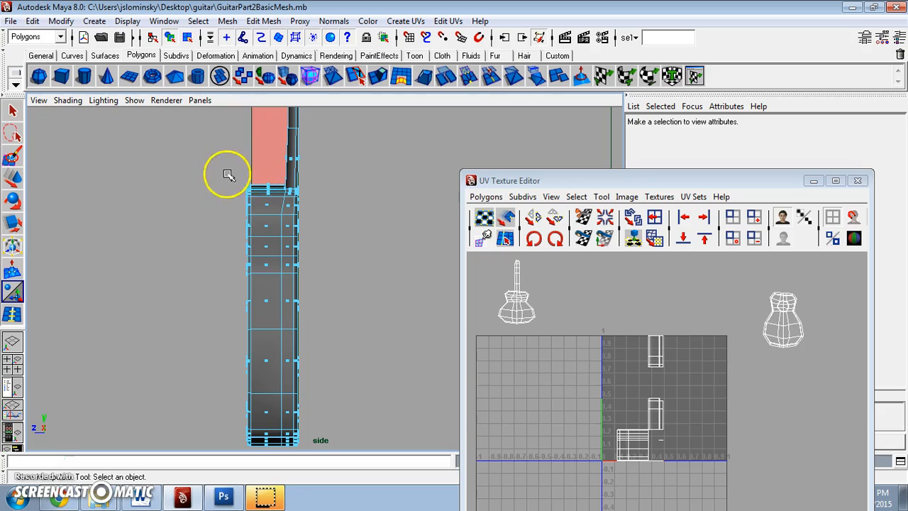
{"action": "left_click", "coordinate": [12, 111]}
{"action": "middle_click_drag", "start_coordinate": [249, 205], "coordinate": [254, 181], "text": "alt"}
{"action": "left_click_drag", "start_coordinate": [257, 294], "coordinate": [303, 444]}
{"action": "key", "text": "space"}
{"action": "left_click_drag", "start_coordinate": [341, 374], "coordinate": [277, 323]}
{"action": "scroll", "coordinate": [269, 336], "scroll_direction": "down", "scroll_amount": 3}
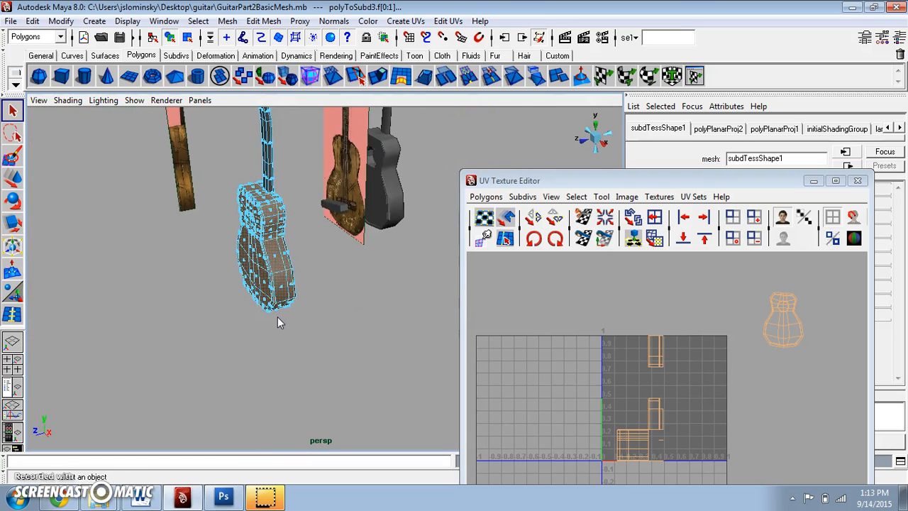
{"action": "left_click", "coordinate": [278, 316]}
- Select the guitar's front faces with the FrontCorrectFinal quick select set and view them from the side
{"action": "left_click", "coordinate": [31, 22]}
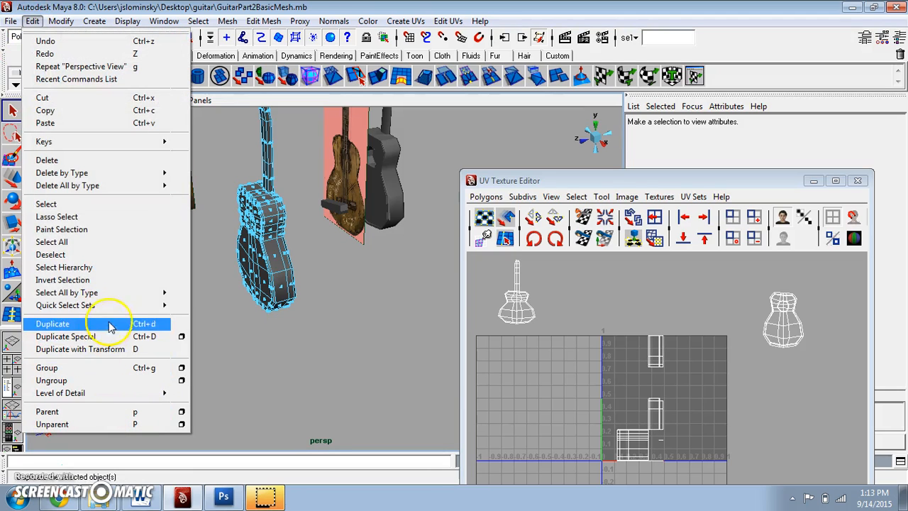
{"action": "mouse_move", "coordinate": [108, 303]}
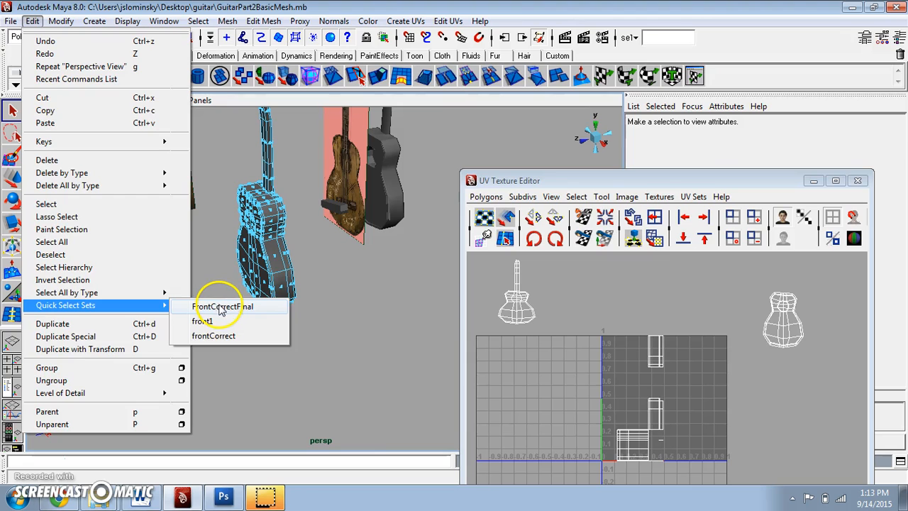
{"action": "left_click", "coordinate": [221, 307]}
{"action": "left_click_drag", "start_coordinate": [291, 317], "coordinate": [242, 283], "text": "alt"}
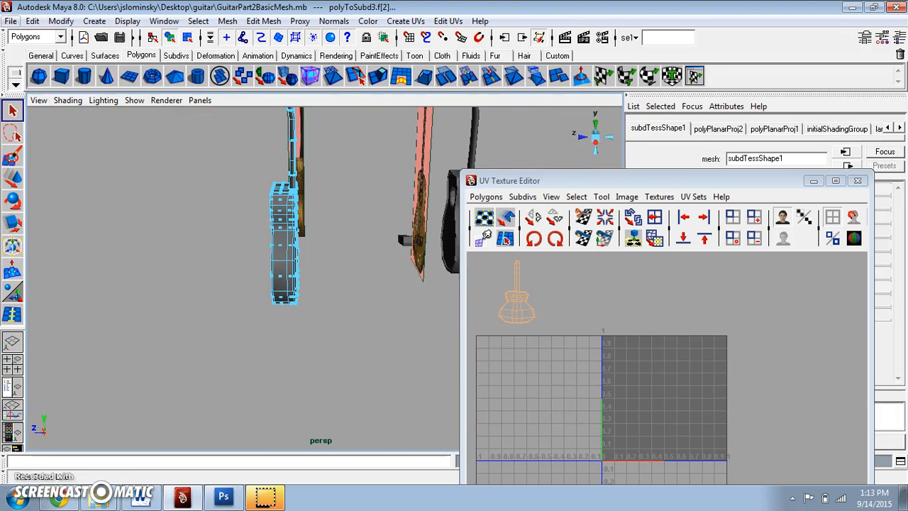
- Select the guitar's front and back faces with the frontCorrect quick select set, checking the neck in perspective
{"action": "left_click", "coordinate": [32, 21]}
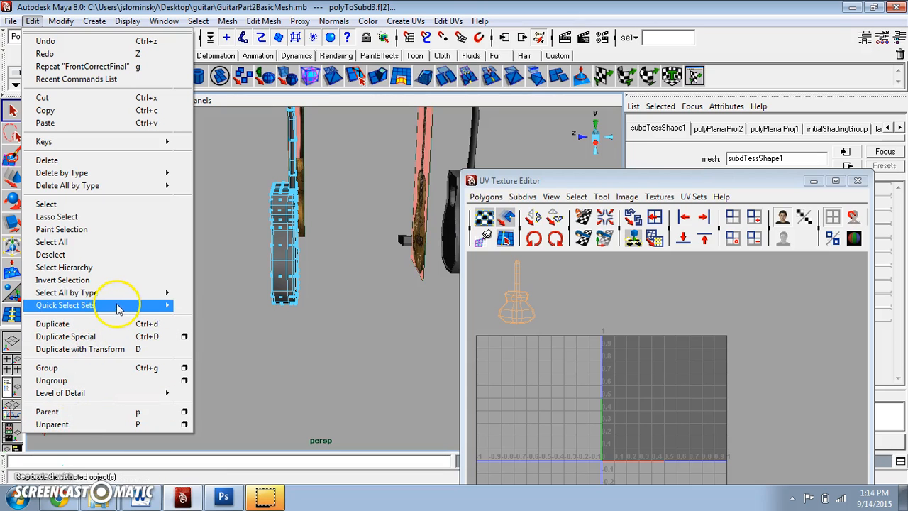
{"action": "mouse_move", "coordinate": [118, 307]}
{"action": "left_click", "coordinate": [246, 337]}
{"action": "left_click_drag", "start_coordinate": [243, 335], "coordinate": [307, 354], "text": "alt"}
{"action": "left_click", "coordinate": [243, 321]}
{"action": "key", "text": "Caps_Lock"}
{"action": "key", "text": "Caps_Lock"}
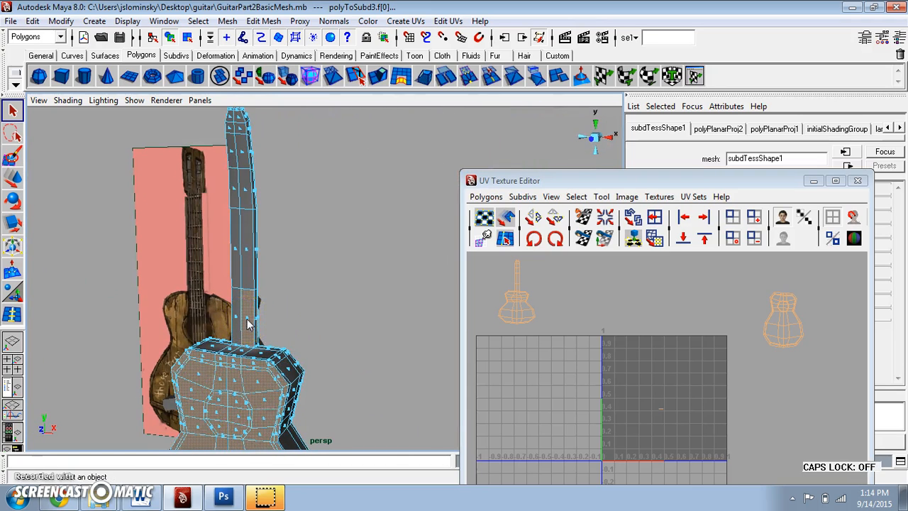
{"action": "mouse_move", "coordinate": [247, 324]}
{"action": "left_mouse_down", "text": "alt"}
{"action": "mouse_move", "coordinate": [227, 334]}
{"action": "mouse_move", "coordinate": [53, 335]}
{"action": "mouse_move", "coordinate": [177, 338]}
{"action": "mouse_move", "coordinate": [142, 328]}
{"action": "mouse_move", "coordinate": [257, 314]}
{"action": "left_mouse_up", "text": "alt"}
- Toggle the face selection across the whole guitar so only the side faces of the body and neck are selected
{"action": "key", "text": "Caps_Lock"}
{"action": "left_click_drag", "start_coordinate": [254, 184], "coordinate": [300, 373]}
{"action": "key", "text": "Caps_Lock"}
{"action": "left_click_drag", "start_coordinate": [344, 433], "coordinate": [347, 356], "text": "alt"}
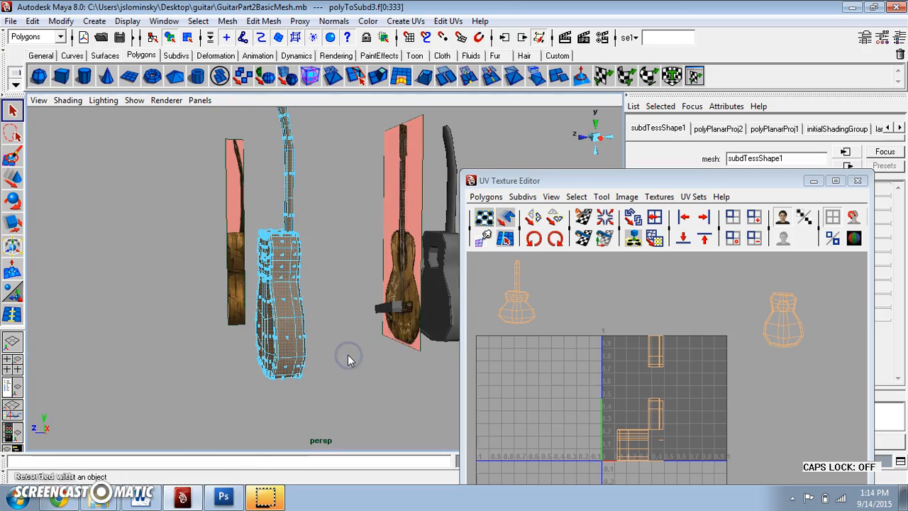
{"action": "left_click", "coordinate": [347, 359]}
{"action": "right_click_drag", "start_coordinate": [348, 359], "coordinate": [238, 287], "text": "alt"}
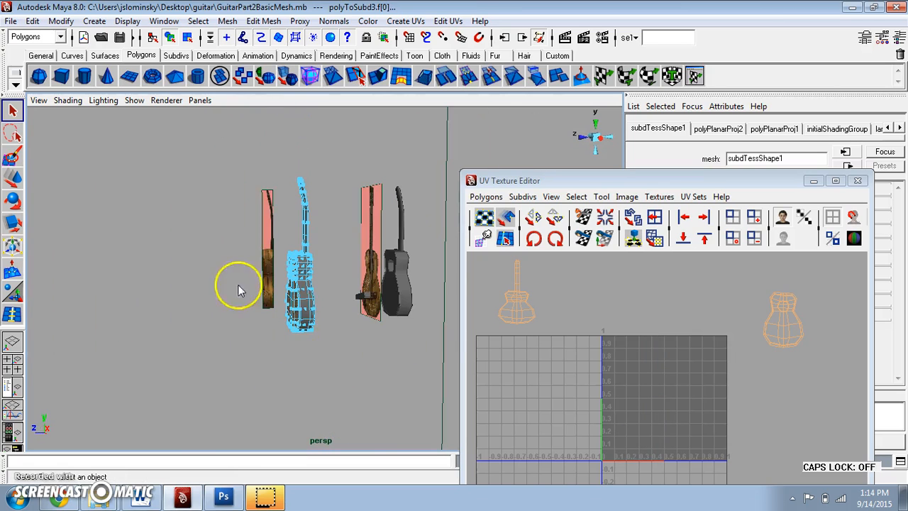
{"action": "left_click", "coordinate": [373, 432]}
{"action": "right_click_drag", "start_coordinate": [371, 428], "coordinate": [341, 360], "text": "alt"}
{"action": "mouse_move", "coordinate": [337, 346]}
{"action": "left_mouse_down", "text": "alt"}
{"action": "mouse_move", "coordinate": [217, 338]}
{"action": "mouse_move", "coordinate": [277, 319]}
{"action": "mouse_move", "coordinate": [303, 247]}
{"action": "mouse_move", "coordinate": [304, 347]}
{"action": "mouse_move", "coordinate": [322, 374]}
{"action": "mouse_move", "coordinate": [326, 334]}
{"action": "left_mouse_up", "text": "alt"}
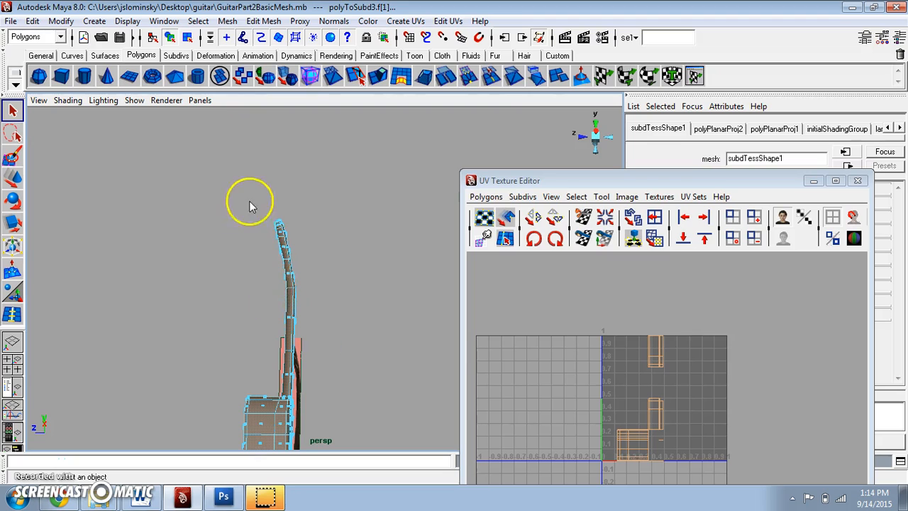
{"action": "left_click_drag", "start_coordinate": [333, 390], "coordinate": [291, 210], "text": "alt"}
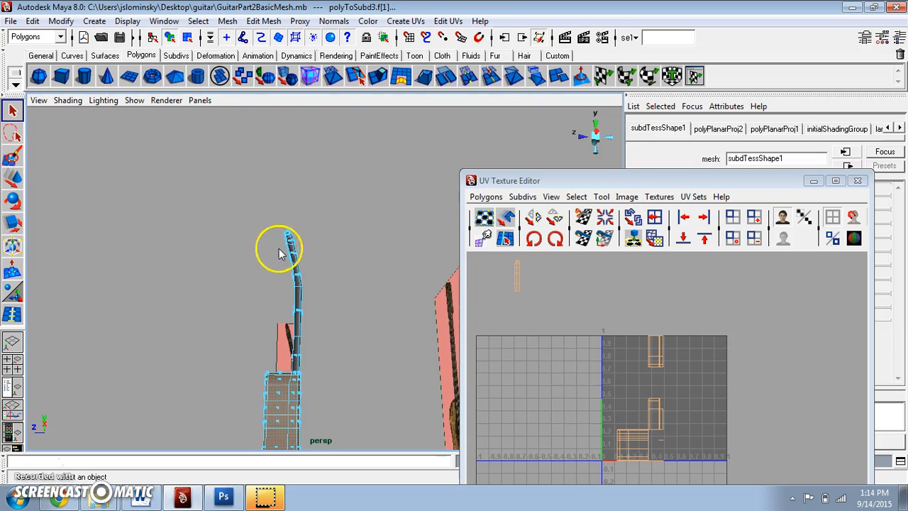
{"action": "left_click_drag", "start_coordinate": [322, 374], "coordinate": [302, 257], "text": "alt"}
- Try a cylindrical mapping on the guitar's side faces and undo it
{"action": "left_click", "coordinate": [415, 22]}
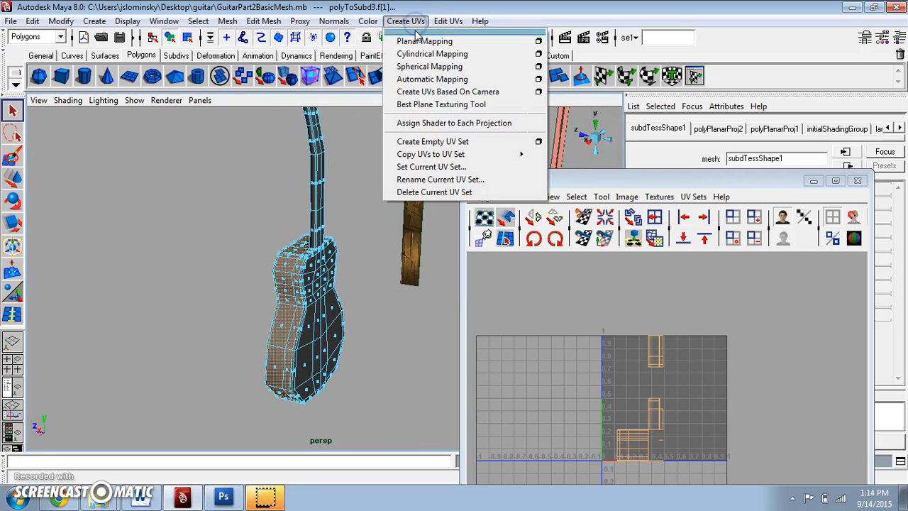
{"action": "left_click", "coordinate": [430, 54]}
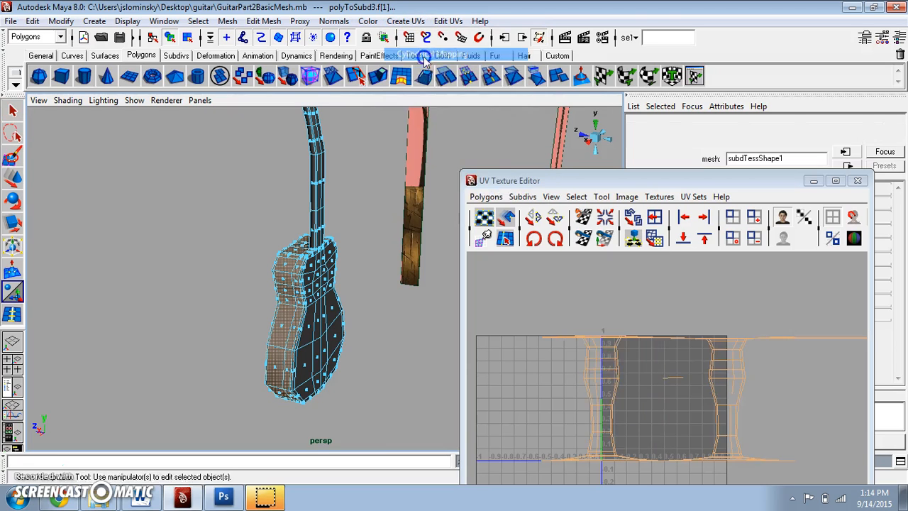
{"action": "left_click", "coordinate": [613, 370]}
{"action": "left_click_drag", "start_coordinate": [736, 340], "coordinate": [689, 349]}
{"action": "key", "text": "ctrl+z"}
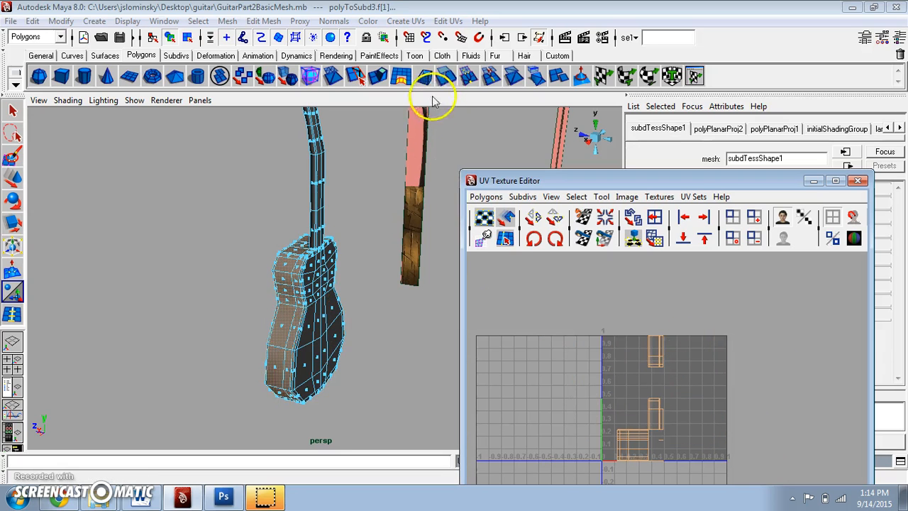
- Apply an automatic mapping to the guitar's selected side faces
{"action": "left_click", "coordinate": [404, 22]}
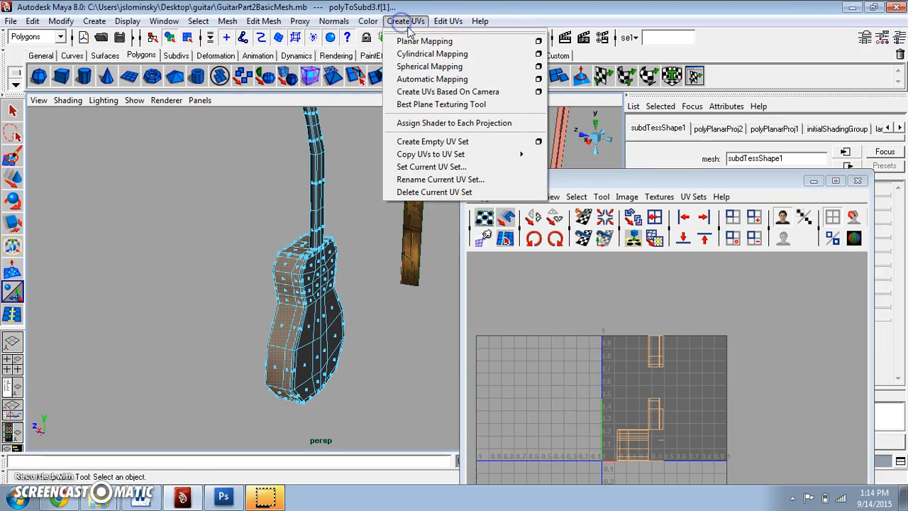
{"action": "left_click", "coordinate": [433, 80]}
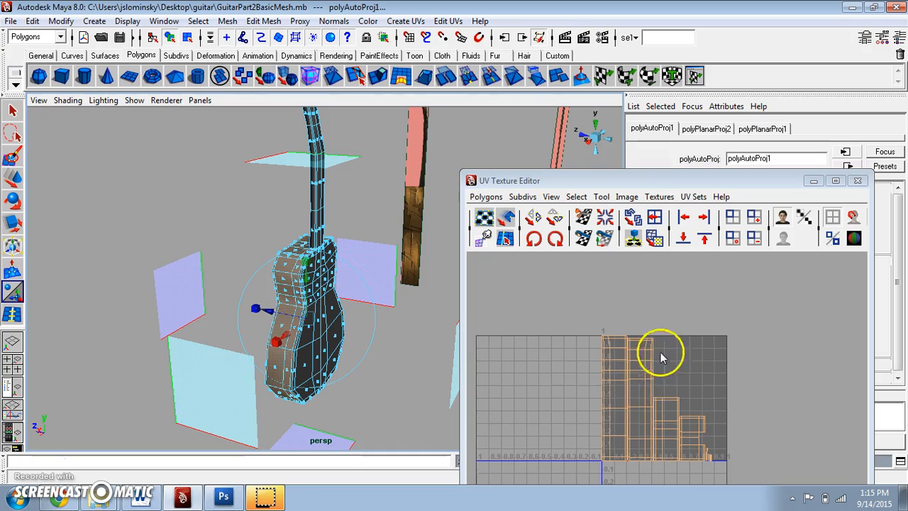
{"action": "left_click", "coordinate": [674, 368]}
- Box-select the leftmost automatic-mapping shell to check which guitar faces it covers, and return to object selection
{"action": "right_click_drag", "start_coordinate": [636, 366], "coordinate": [667, 366]}
{"action": "left_click_drag", "start_coordinate": [588, 321], "coordinate": [590, 455]}
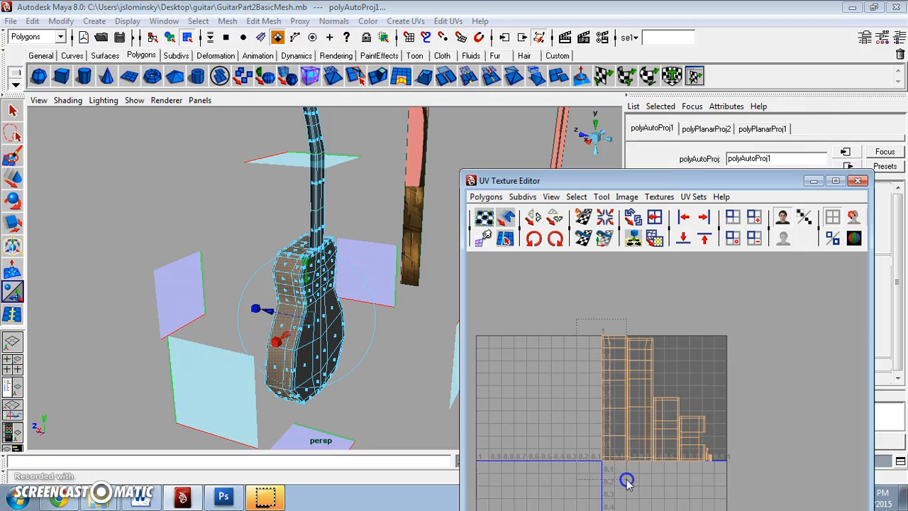
{"action": "left_click_drag", "start_coordinate": [627, 481], "coordinate": [627, 482]}
{"action": "left_click_drag", "start_coordinate": [305, 276], "coordinate": [348, 274], "text": "alt"}
{"action": "right_click_drag", "start_coordinate": [305, 245], "coordinate": [340, 230]}
{"action": "left_click", "coordinate": [638, 354]}
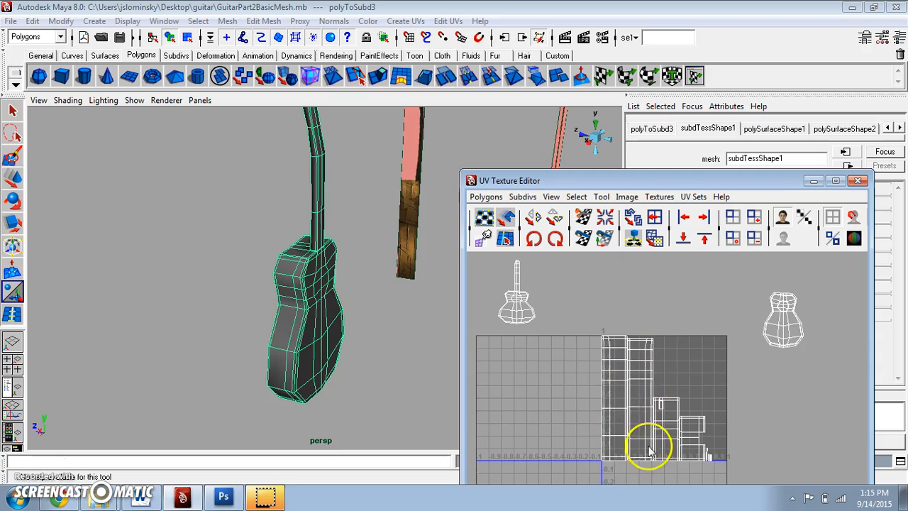
- Select the third UV shell from the left to identify its faces on the guitar, and return to object selection
{"action": "scroll", "coordinate": [616, 441], "scroll_direction": "up", "scroll_amount": 2}
{"action": "middle_click_drag", "start_coordinate": [616, 441], "coordinate": [642, 321], "text": "alt"}
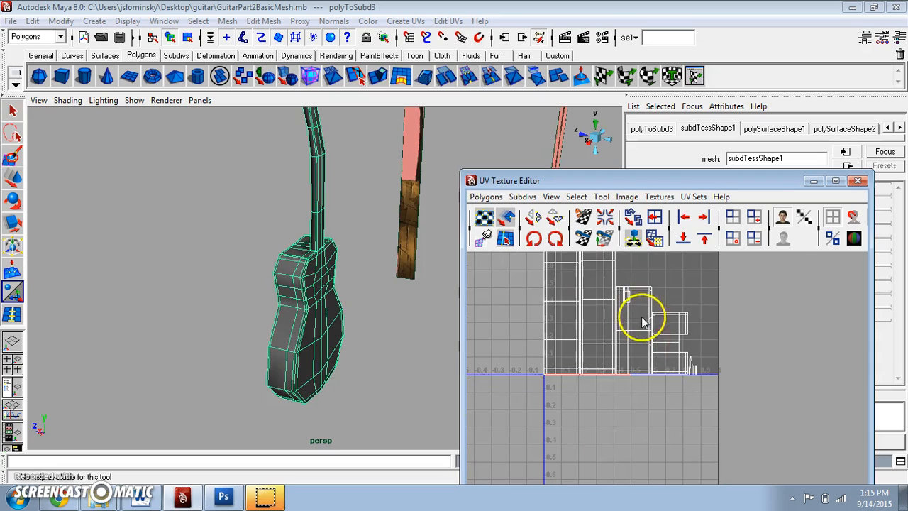
{"action": "right_click_drag", "start_coordinate": [634, 297], "coordinate": [621, 275]}
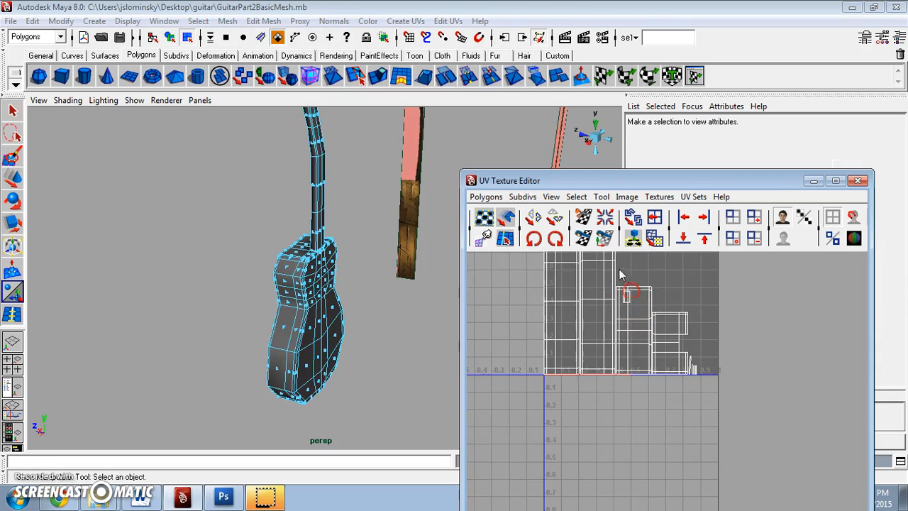
{"action": "left_click", "coordinate": [340, 341]}
{"action": "left_click_drag", "start_coordinate": [341, 340], "coordinate": [387, 290], "text": "alt"}
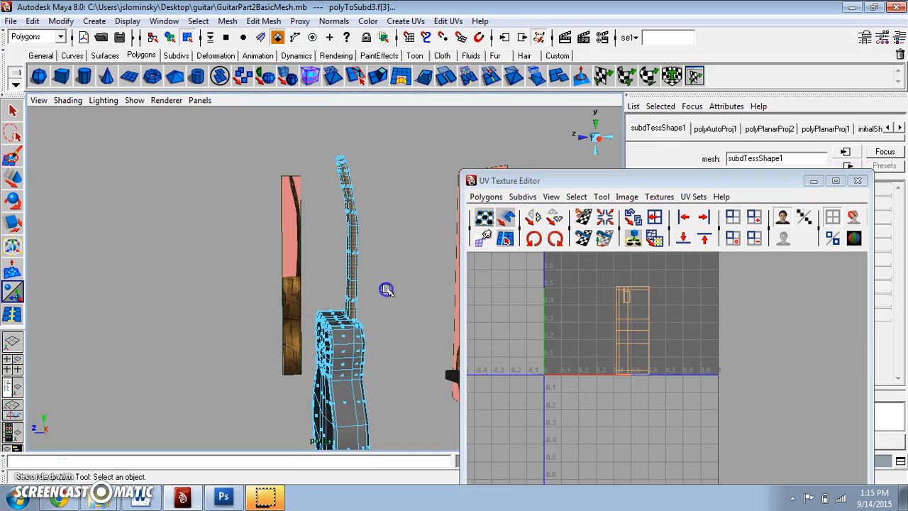
{"action": "right_click_drag", "start_coordinate": [352, 248], "coordinate": [395, 233]}
{"action": "left_click", "coordinate": [354, 300]}
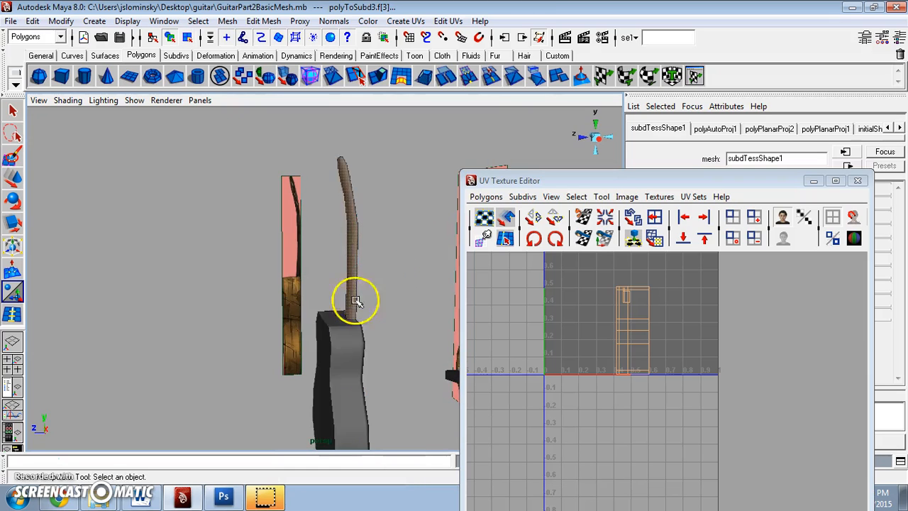
- Select the two tallest UV strips as faces to identify which parts of the guitar's sides they cover
{"action": "scroll", "coordinate": [557, 364], "scroll_direction": "down", "scroll_amount": 3}
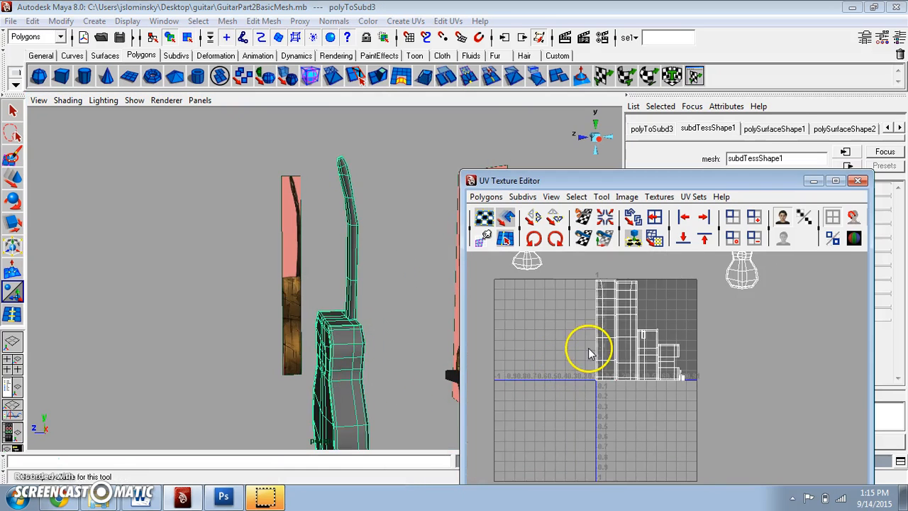
{"action": "middle_click_drag", "start_coordinate": [634, 337], "coordinate": [667, 331], "text": "alt"}
{"action": "scroll", "coordinate": [611, 324], "scroll_direction": "up", "scroll_amount": 1}
{"action": "scroll", "coordinate": [661, 338], "scroll_direction": "down", "scroll_amount": 1}
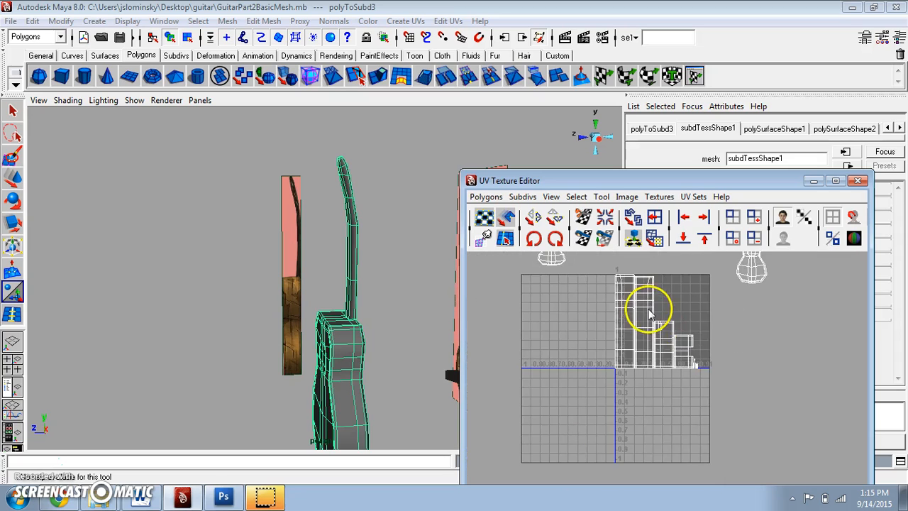
{"action": "scroll", "coordinate": [648, 312], "scroll_direction": "down", "scroll_amount": 2}
{"action": "right_click_drag", "start_coordinate": [656, 321], "coordinate": [694, 320]}
{"action": "left_click_drag", "start_coordinate": [697, 411], "coordinate": [697, 400]}
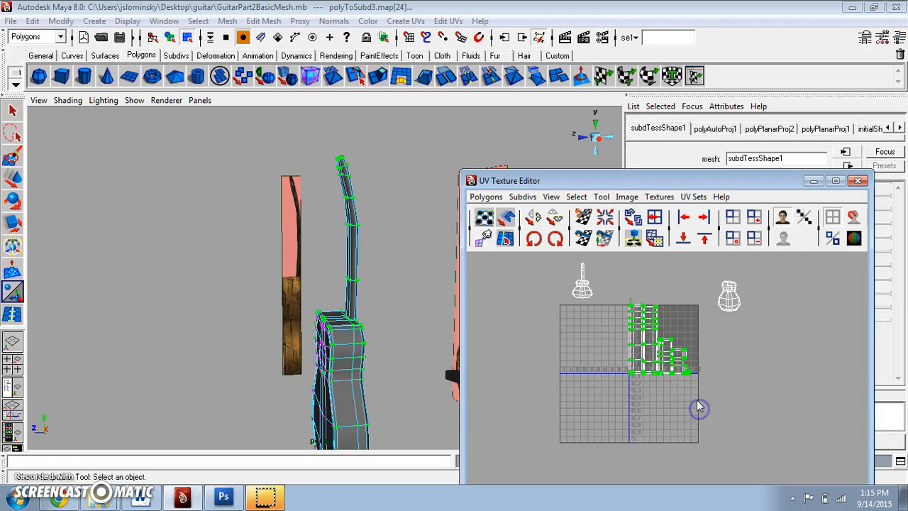
{"action": "right_click_drag", "start_coordinate": [634, 347], "coordinate": [635, 349]}
{"action": "left_click_drag", "start_coordinate": [623, 284], "coordinate": [657, 392]}
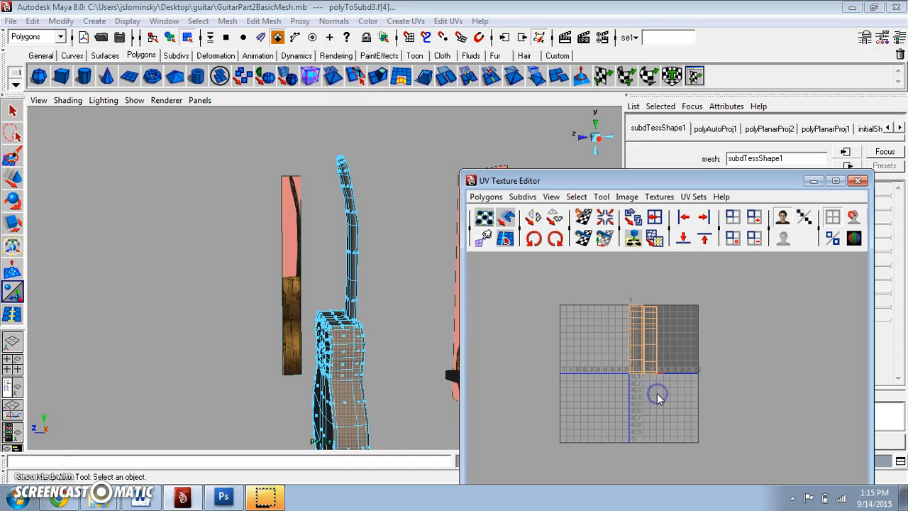
{"action": "mouse_move", "coordinate": [367, 361]}
{"action": "left_mouse_down", "text": "alt"}
{"action": "mouse_move", "coordinate": [544, 361]}
{"action": "mouse_move", "coordinate": [415, 320]}
{"action": "mouse_move", "coordinate": [362, 386]}
{"action": "mouse_move", "coordinate": [376, 369]}
{"action": "mouse_move", "coordinate": [355, 365]}
{"action": "left_mouse_up", "text": "alt"}
- Select the UVs of the two tallest side strips and move them outside the 0-1 texture space, beyond the grid's right edge
{"action": "left_click", "coordinate": [12, 177]}
{"action": "right_click_drag", "start_coordinate": [642, 321], "coordinate": [623, 319]}
{"action": "left_click_drag", "start_coordinate": [619, 296], "coordinate": [661, 388]}
{"action": "left_click_drag", "start_coordinate": [643, 339], "coordinate": [767, 360]}
{"action": "scroll", "coordinate": [712, 368], "scroll_direction": "up", "scroll_amount": 3}
{"action": "middle_click_drag", "start_coordinate": [710, 382], "coordinate": [681, 415], "text": "alt"}
{"action": "scroll", "coordinate": [681, 413], "scroll_direction": "up", "scroll_amount": 5}
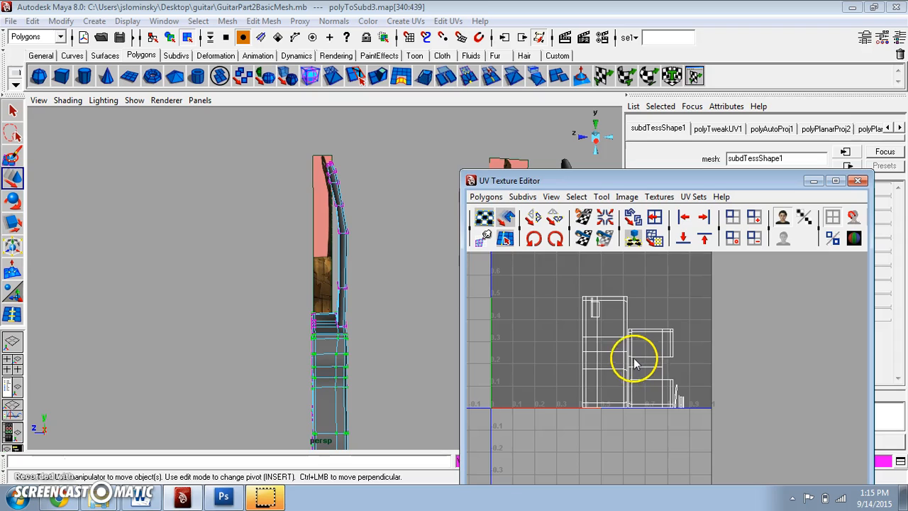
- Select the UVs of the tall, wide shell and move it aside, clear of the small shell it overlaps
{"action": "scroll", "coordinate": [620, 355], "scroll_direction": "up", "scroll_amount": 1}
{"action": "left_click", "coordinate": [571, 283]}
{"action": "left_click_drag", "start_coordinate": [569, 282], "coordinate": [575, 293]}
{"action": "right_click_drag", "start_coordinate": [566, 282], "coordinate": [637, 388]}
{"action": "left_click_drag", "start_coordinate": [618, 345], "coordinate": [514, 334]}
- Select the separated shell as faces to identify which part of the guitar it covers
{"action": "right_click_drag", "start_coordinate": [515, 331], "coordinate": [517, 345]}
{"action": "scroll", "coordinate": [518, 341], "scroll_direction": "down", "scroll_amount": 2}
{"action": "left_click_drag", "start_coordinate": [510, 292], "coordinate": [552, 410]}
{"action": "left_click", "coordinate": [566, 428]}
{"action": "left_click_drag", "start_coordinate": [426, 326], "coordinate": [298, 255], "text": "alt"}
{"action": "right_click_drag", "start_coordinate": [553, 329], "coordinate": [553, 348]}
- Select that shell's UVs and move them outside the 0-1 space, below and to the right of the tall side strips
{"action": "right_click_drag", "start_coordinate": [555, 425], "coordinate": [575, 407], "text": "alt"}
{"action": "right_click_drag", "start_coordinate": [604, 369], "coordinate": [645, 342]}
{"action": "left_click_drag", "start_coordinate": [595, 344], "coordinate": [629, 419]}
{"action": "left_click_drag", "start_coordinate": [609, 370], "coordinate": [816, 435]}
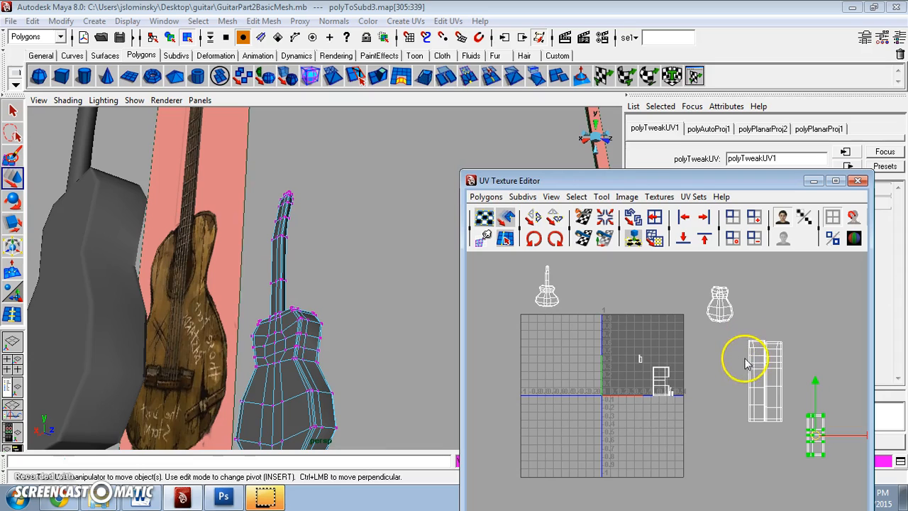
- Move the left tall strip clear of its neighbour and bring the shorter side shell up beside the strips
{"action": "right_click_drag", "start_coordinate": [748, 348], "coordinate": [656, 399]}
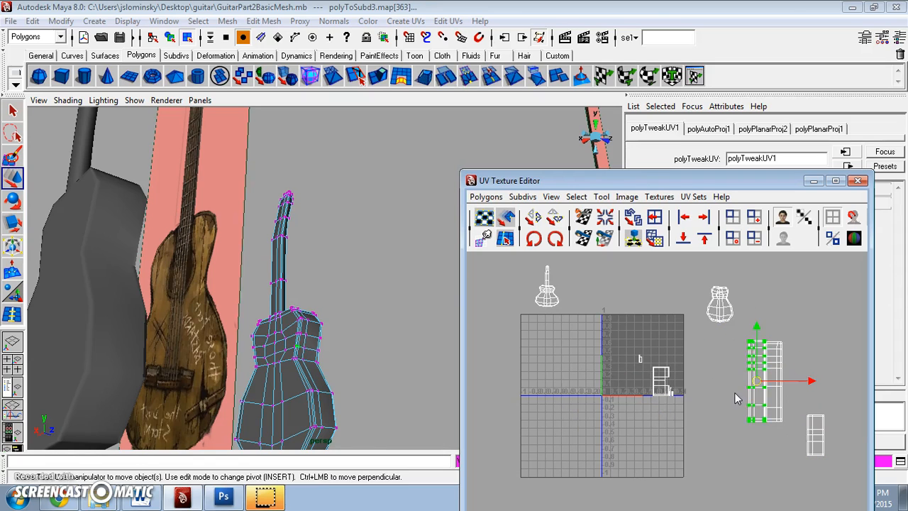
{"action": "left_click_drag", "start_coordinate": [756, 383], "coordinate": [747, 381]}
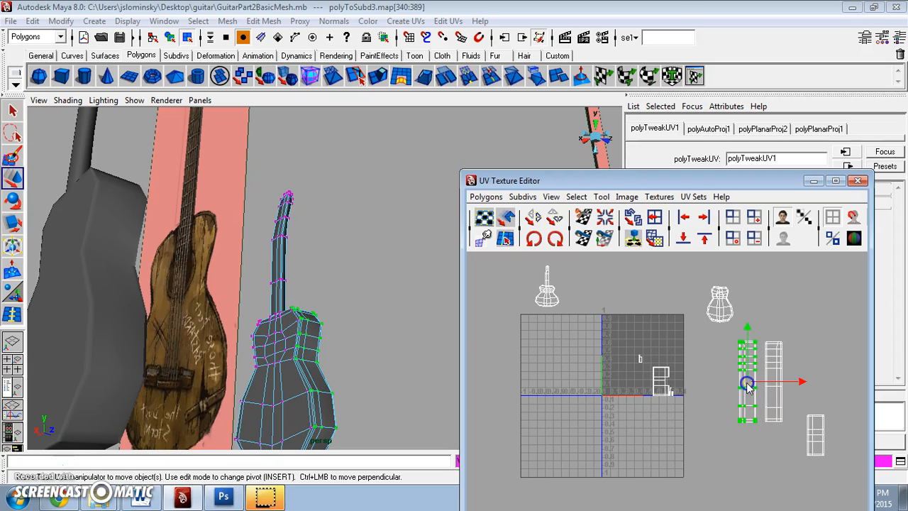
{"action": "left_click", "coordinate": [798, 464]}
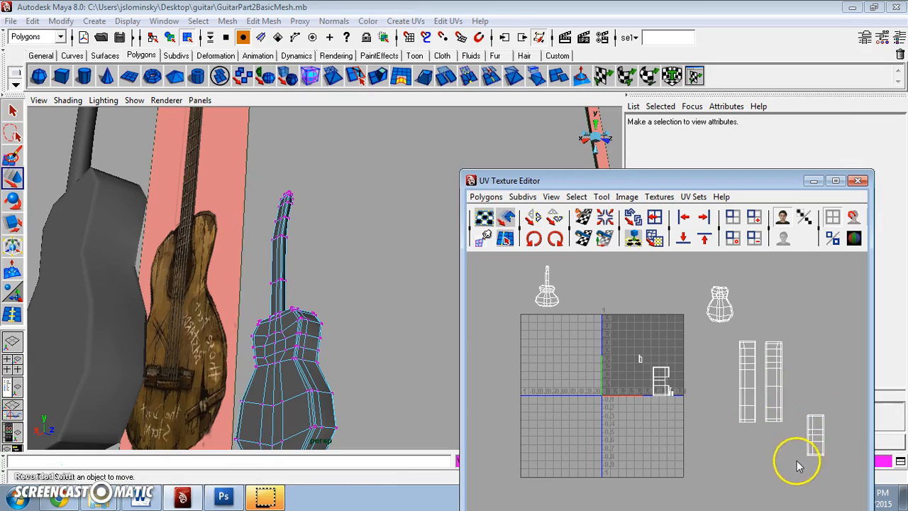
{"action": "left_click_drag", "start_coordinate": [833, 464], "coordinate": [834, 466]}
{"action": "left_click_drag", "start_coordinate": [816, 435], "coordinate": [800, 376]}
- Move the notched shell from the body's upper side above the tall strips outside the 0-1 space, and place the short shell below them
{"action": "scroll", "coordinate": [653, 408], "scroll_direction": "up", "scroll_amount": 8}
{"action": "scroll", "coordinate": [660, 423], "scroll_direction": "up", "scroll_amount": 3}
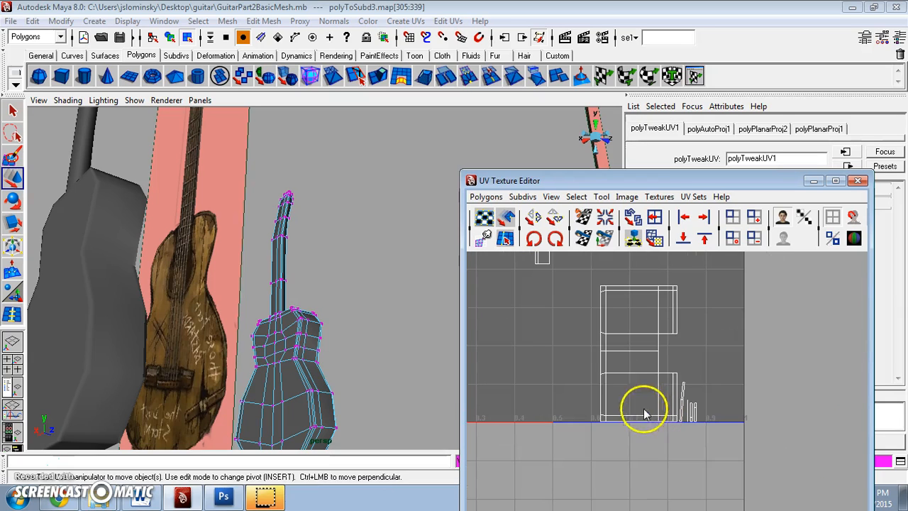
{"action": "left_click", "coordinate": [603, 377]}
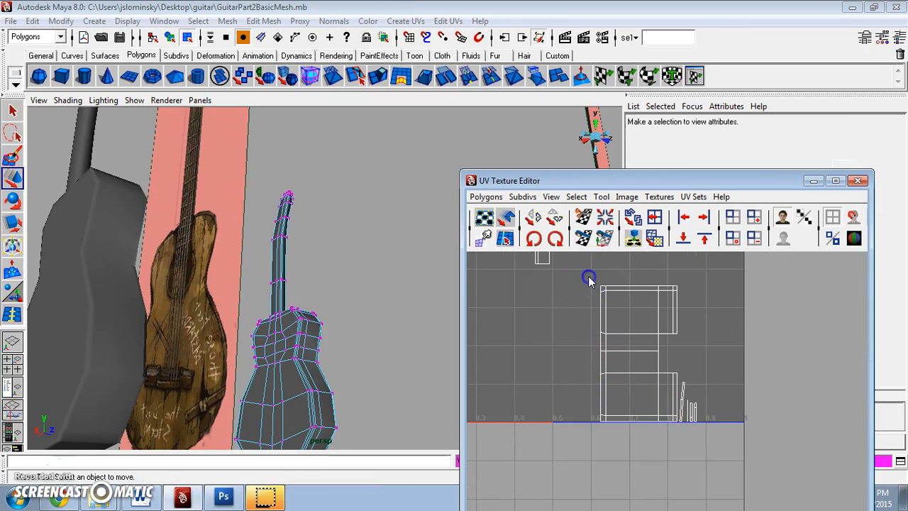
{"action": "left_click", "coordinate": [602, 288]}
{"action": "right_click_drag", "start_coordinate": [603, 288], "coordinate": [654, 392]}
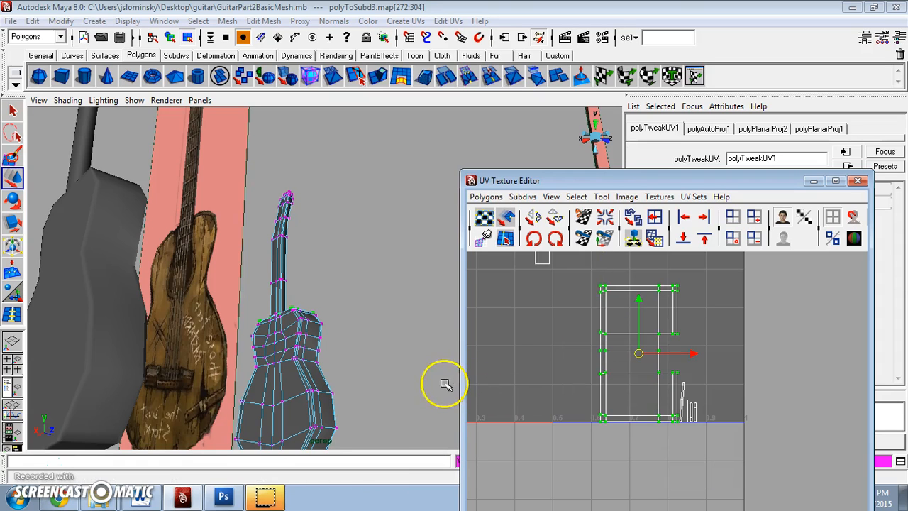
{"action": "left_click_drag", "start_coordinate": [644, 351], "coordinate": [746, 349]}
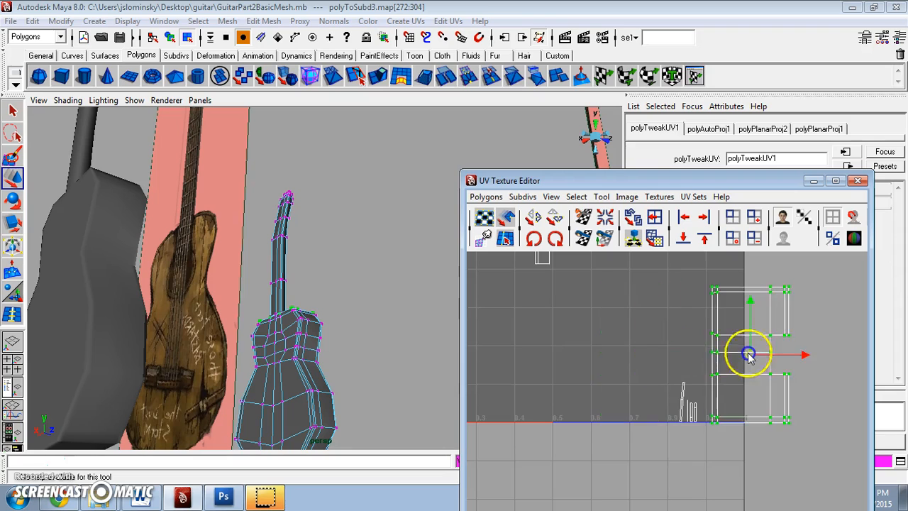
{"action": "scroll", "coordinate": [745, 351], "scroll_direction": "down", "scroll_amount": 6}
{"action": "right_click_drag", "start_coordinate": [746, 355], "coordinate": [706, 378], "text": "alt"}
{"action": "left_click_drag", "start_coordinate": [687, 383], "coordinate": [844, 383]}
{"action": "left_click_drag", "start_coordinate": [781, 316], "coordinate": [784, 321]}
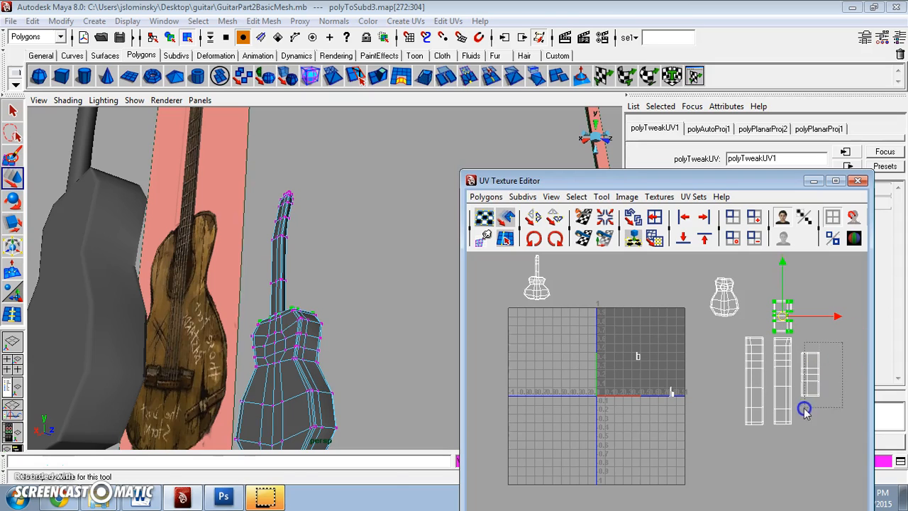
{"action": "left_click_drag", "start_coordinate": [801, 413], "coordinate": [790, 454]}
- Select the remaining neck shells as faces and apply Automatic Mapping to them
{"action": "left_click_drag", "start_coordinate": [615, 334], "coordinate": [678, 424]}
{"action": "left_click_drag", "start_coordinate": [397, 302], "coordinate": [288, 312], "text": "alt"}
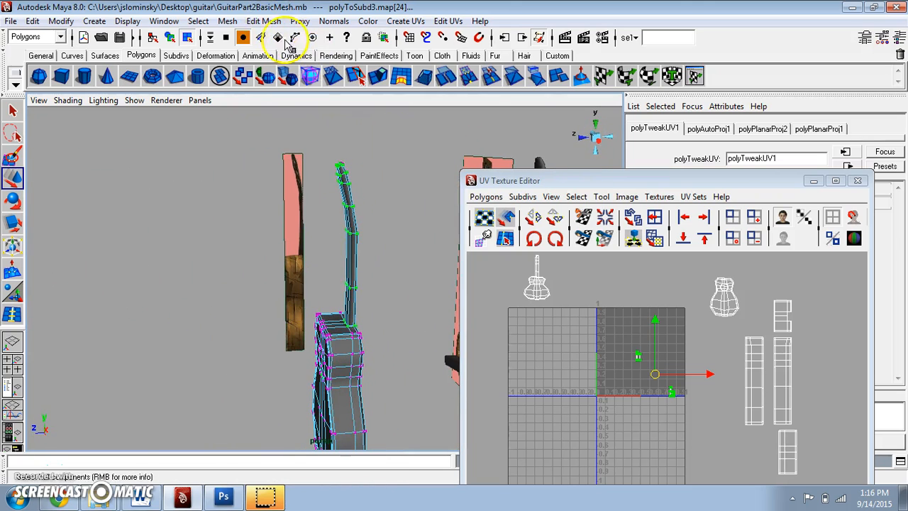
{"action": "left_click", "coordinate": [405, 22]}
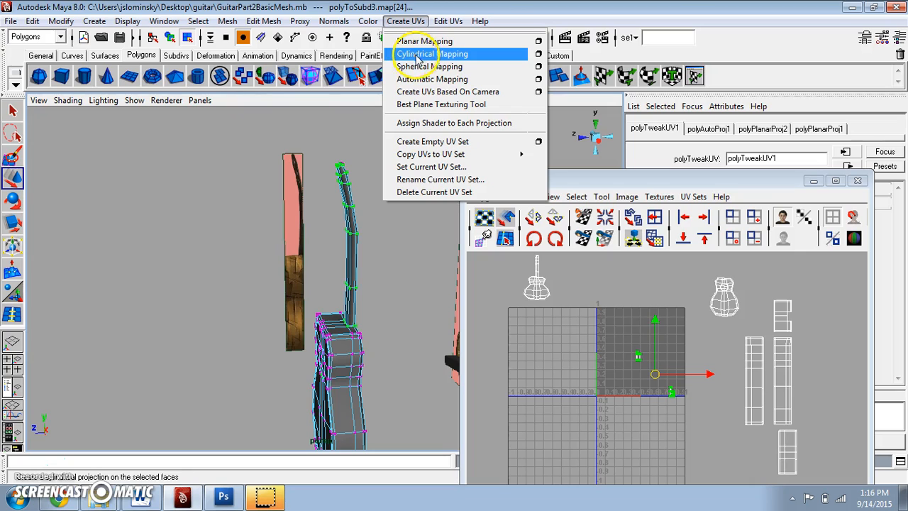
{"action": "left_click", "coordinate": [435, 80]}
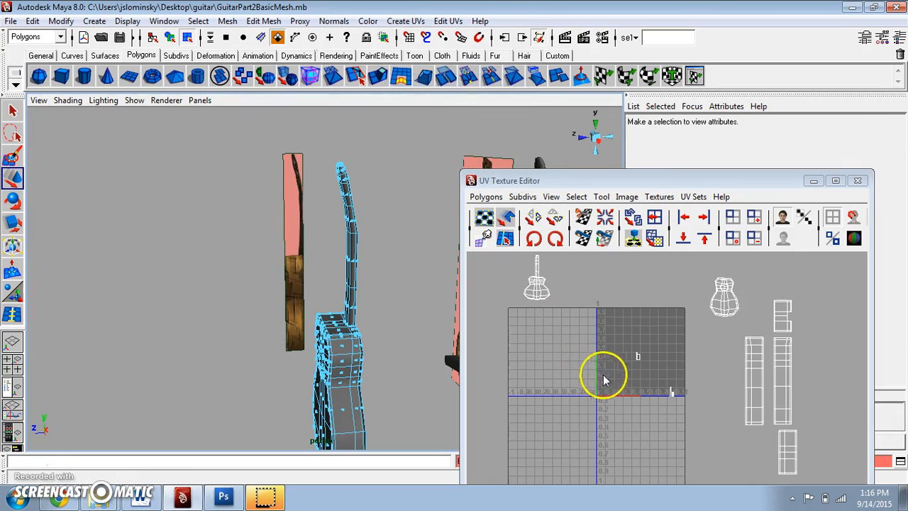
{"action": "right_click_drag", "start_coordinate": [635, 362], "coordinate": [628, 342]}
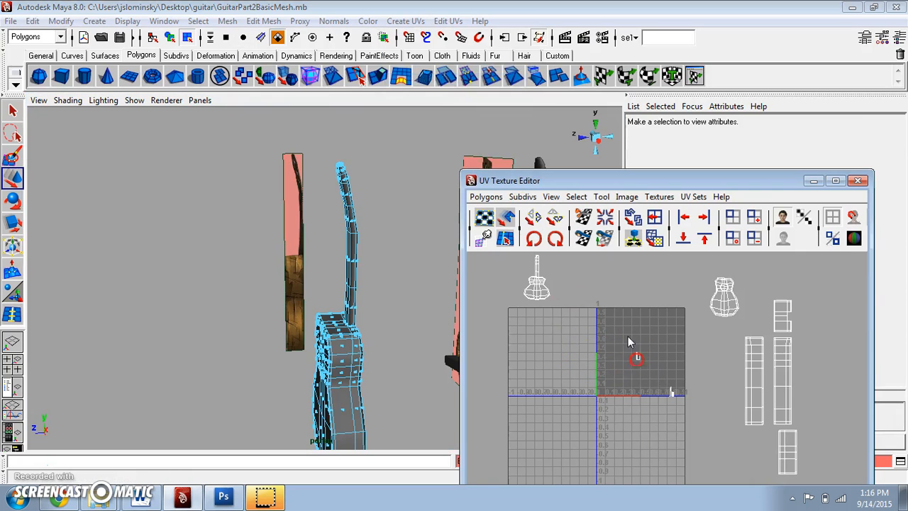
{"action": "left_click", "coordinate": [675, 417]}
{"action": "left_click", "coordinate": [406, 21]}
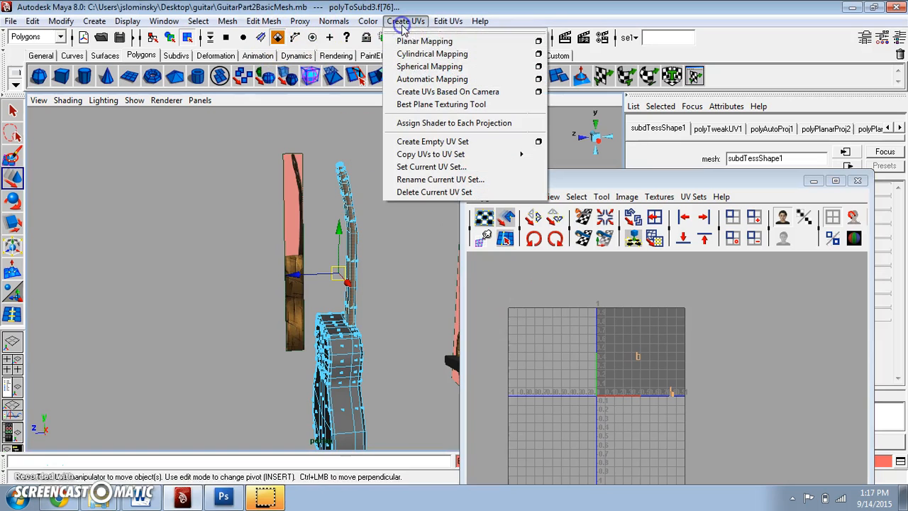
{"action": "left_click", "coordinate": [431, 79]}
{"action": "right_click_drag", "start_coordinate": [598, 356], "coordinate": [645, 353], "text": "alt"}
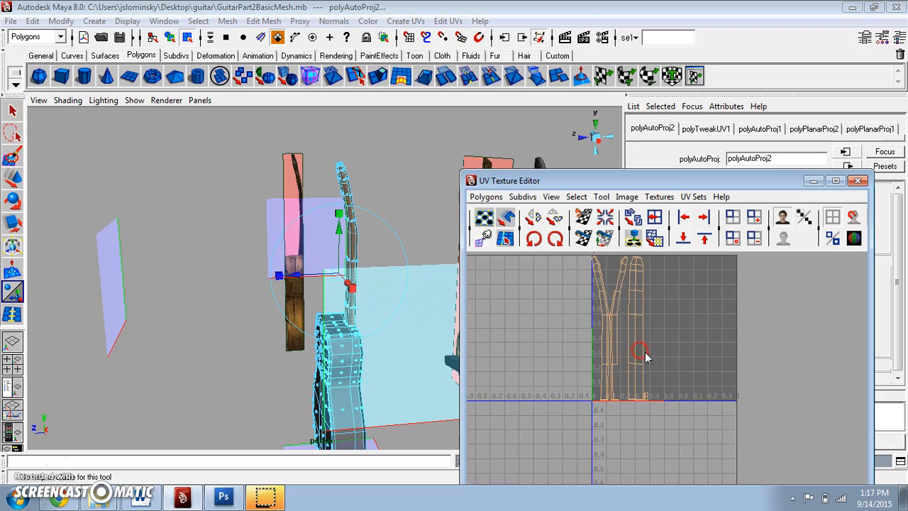
- Select the UVs of all newly mapped neck shells and scale them down uniformly
{"action": "left_click_drag", "start_coordinate": [399, 334], "coordinate": [420, 334], "text": "alt"}
{"action": "middle_click_drag", "start_coordinate": [695, 336], "coordinate": [702, 388], "text": "alt"}
{"action": "right_click_drag", "start_coordinate": [642, 336], "coordinate": [657, 334]}
{"action": "left_click_drag", "start_coordinate": [557, 271], "coordinate": [687, 480]}
{"action": "scroll", "coordinate": [688, 482], "scroll_direction": "down", "scroll_amount": 2}
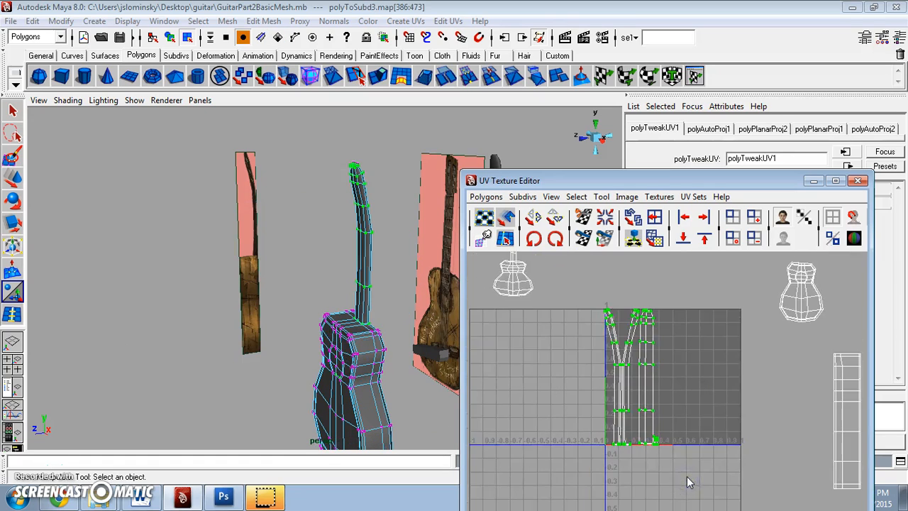
{"action": "key", "text": "r"}
{"action": "middle_click_drag", "start_coordinate": [636, 381], "coordinate": [600, 382]}
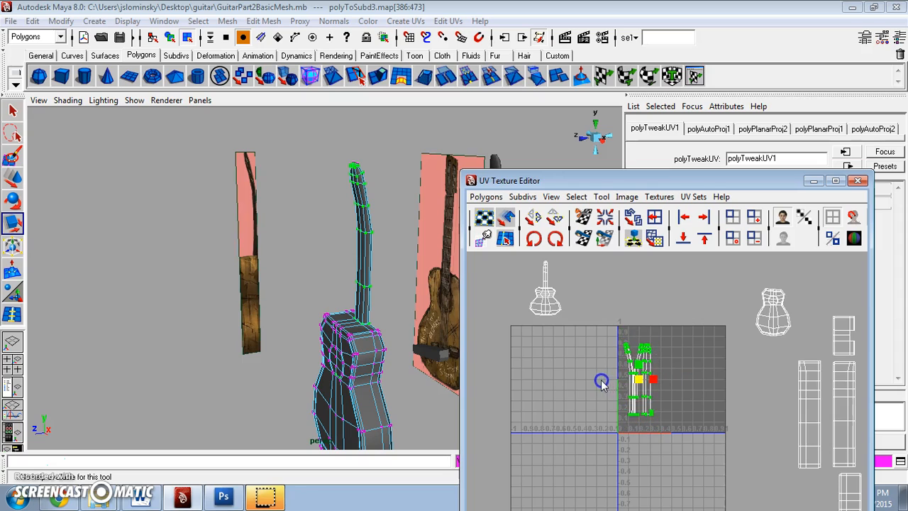
{"action": "scroll", "coordinate": [632, 387], "scroll_direction": "up", "scroll_amount": 3}
{"action": "left_click_drag", "start_coordinate": [624, 375], "coordinate": [608, 375]}
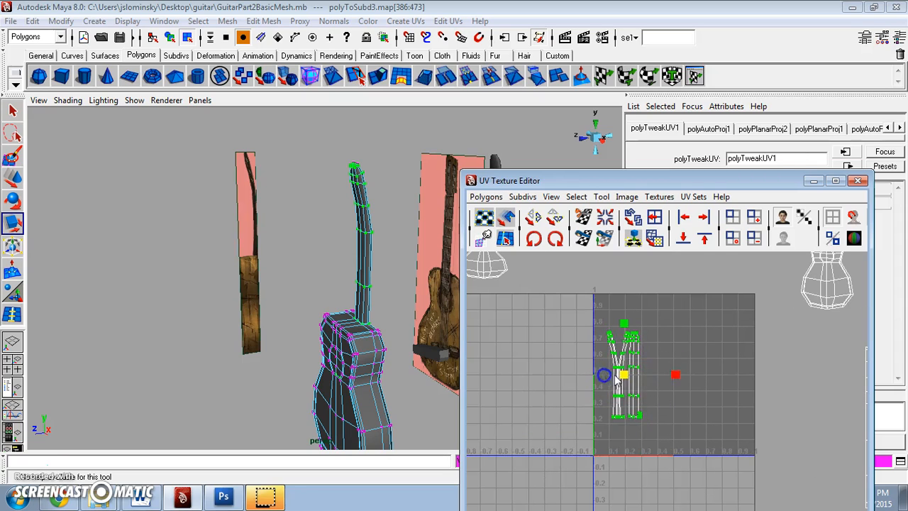
- Maximize the UV Texture Editor, shrink the neck shells further and place them in the upper-left corner of the 0-1 space
{"action": "left_click", "coordinate": [835, 182]}
{"action": "scroll", "coordinate": [346, 272], "scroll_direction": "down", "scroll_amount": 4}
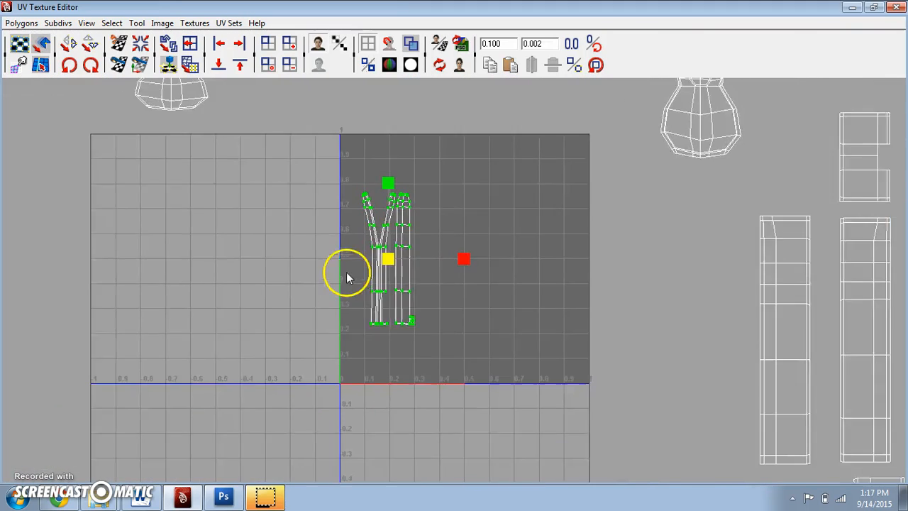
{"action": "left_click_drag", "start_coordinate": [410, 265], "coordinate": [398, 230]}
{"action": "key", "text": "w"}
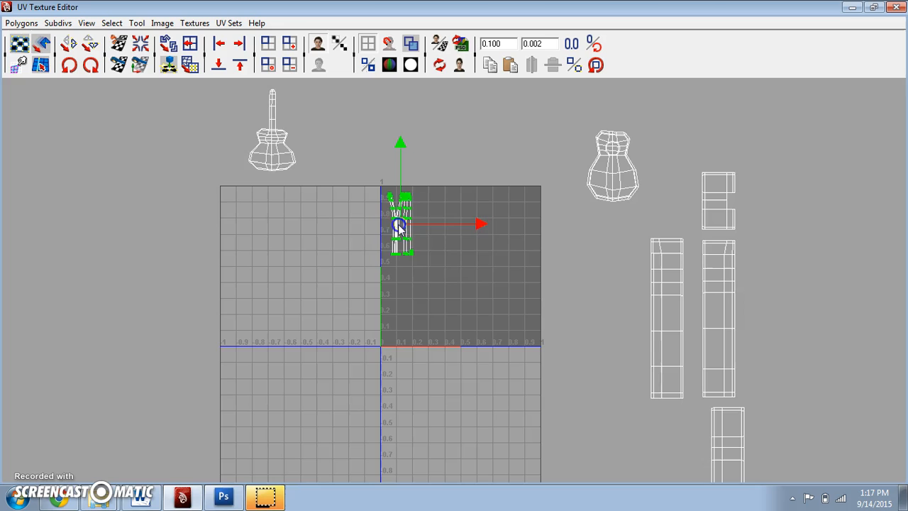
{"action": "left_click", "coordinate": [495, 266]}
{"action": "scroll", "coordinate": [503, 269], "scroll_direction": "up", "scroll_amount": 2}
{"action": "scroll", "coordinate": [445, 266], "scroll_direction": "up", "scroll_amount": 4}
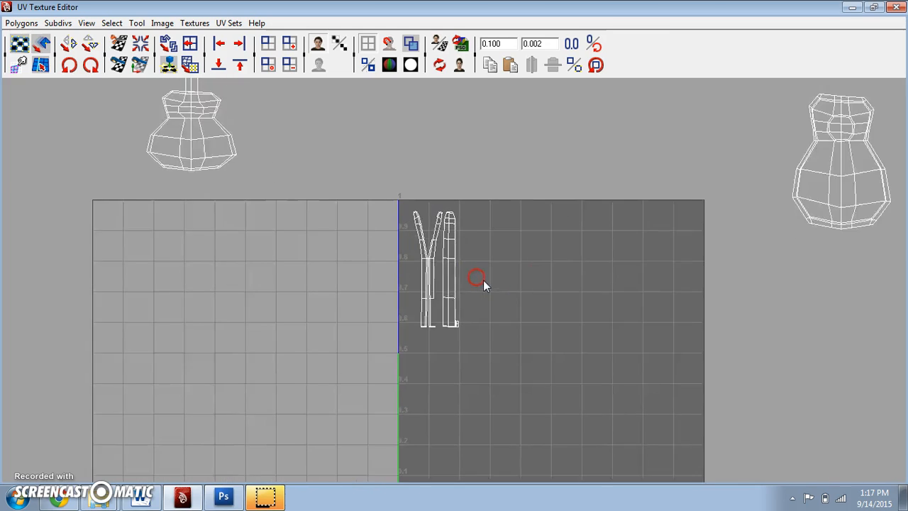
- Select the guitar's front shell with the neck and move it into the 0-1 space, beside the neck shells
{"action": "scroll", "coordinate": [446, 266], "scroll_direction": "down", "scroll_amount": 4}
{"action": "middle_click_drag", "start_coordinate": [449, 284], "coordinate": [434, 387], "text": "alt"}
{"action": "right_click_drag", "start_coordinate": [434, 387], "coordinate": [262, 254], "text": "alt"}
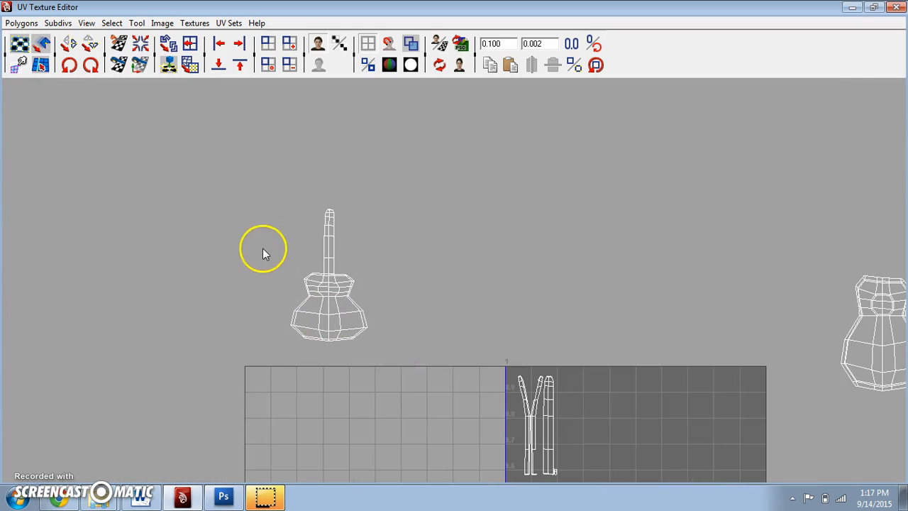
{"action": "left_click_drag", "start_coordinate": [395, 376], "coordinate": [381, 375]}
{"action": "key", "text": "r"}
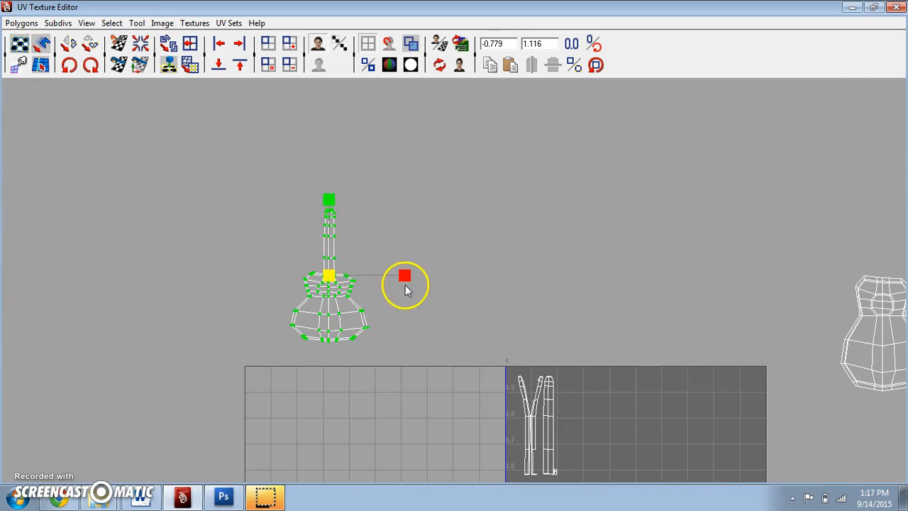
{"action": "key", "text": "w"}
{"action": "left_click_drag", "start_coordinate": [337, 282], "coordinate": [582, 419]}
{"action": "scroll", "coordinate": [581, 415], "scroll_direction": "down", "scroll_amount": 1}
{"action": "middle_click_drag", "start_coordinate": [551, 367], "coordinate": [448, 255], "text": "alt"}
{"action": "left_click_drag", "start_coordinate": [461, 283], "coordinate": [485, 311]}
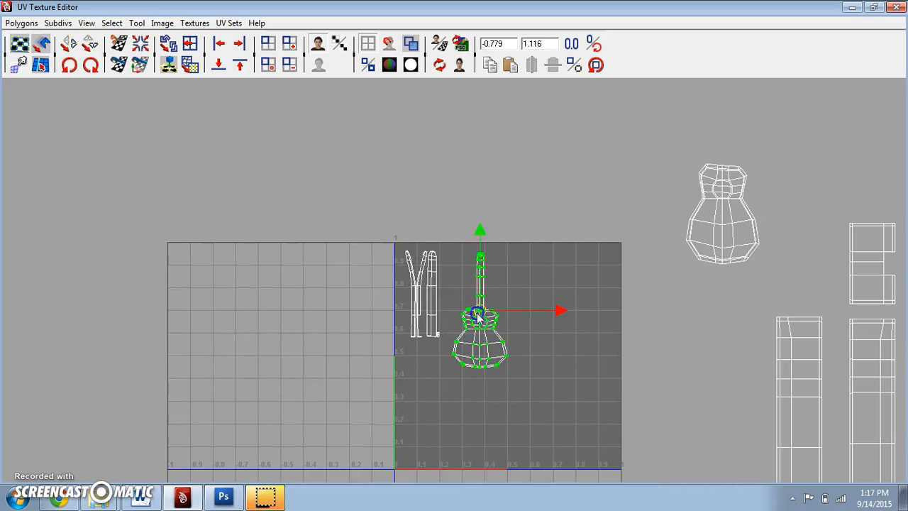
- Scale down the body's back shell and place it in the 0-1 space to the right of the front shell
{"action": "left_click_drag", "start_coordinate": [675, 150], "coordinate": [709, 189]}
{"action": "left_click_drag", "start_coordinate": [765, 288], "coordinate": [765, 288]}
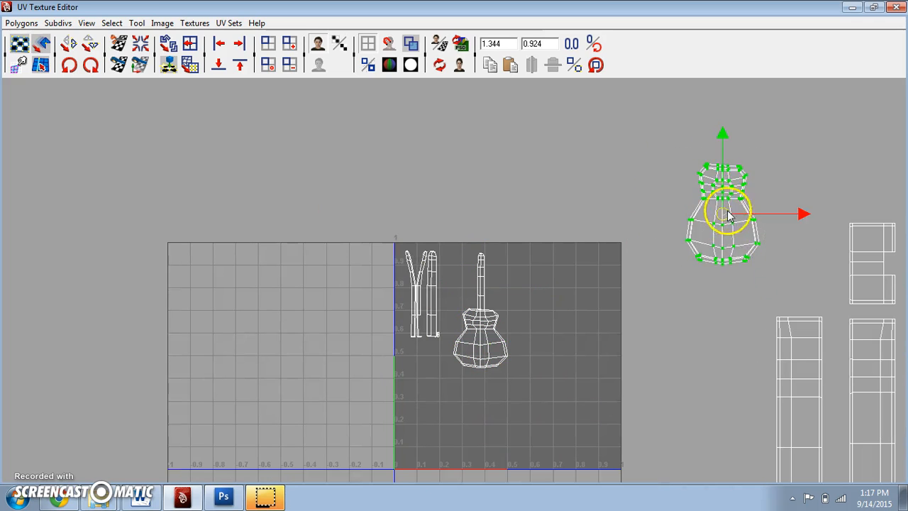
{"action": "left_click_drag", "start_coordinate": [723, 205], "coordinate": [458, 330]}
{"action": "key", "text": "r"}
{"action": "key", "text": "w"}
{"action": "left_click_drag", "start_coordinate": [563, 331], "coordinate": [549, 345]}
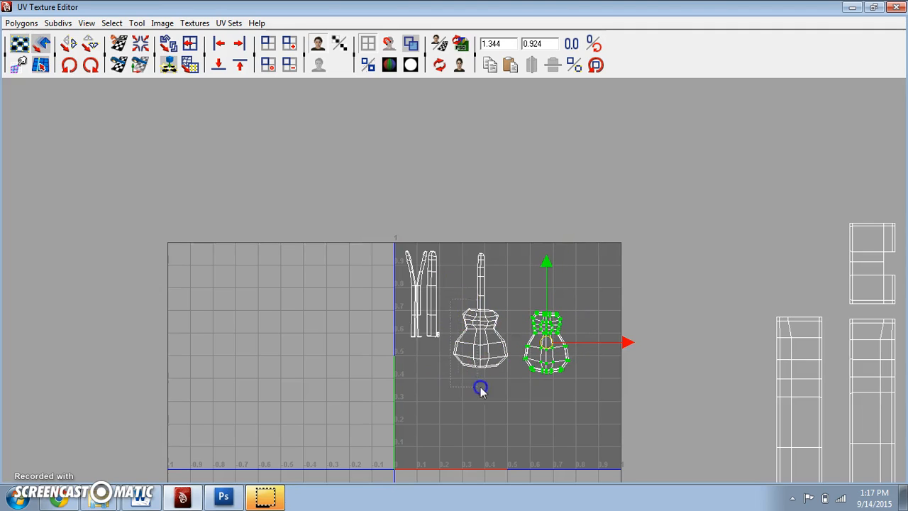
- Scale the front shell narrower horizontally so its body is about as wide as the back shell
{"action": "left_click_drag", "start_coordinate": [513, 403], "coordinate": [515, 402]}
{"action": "key", "text": "r"}
{"action": "left_click_drag", "start_coordinate": [479, 339], "coordinate": [464, 340]}
{"action": "left_click_drag", "start_coordinate": [554, 335], "coordinate": [541, 335]}
{"action": "left_click", "coordinate": [623, 340]}
- Select the four side shells outside the 0-1 space and scale them down together
{"action": "scroll", "coordinate": [625, 340], "scroll_direction": "down", "scroll_amount": 1}
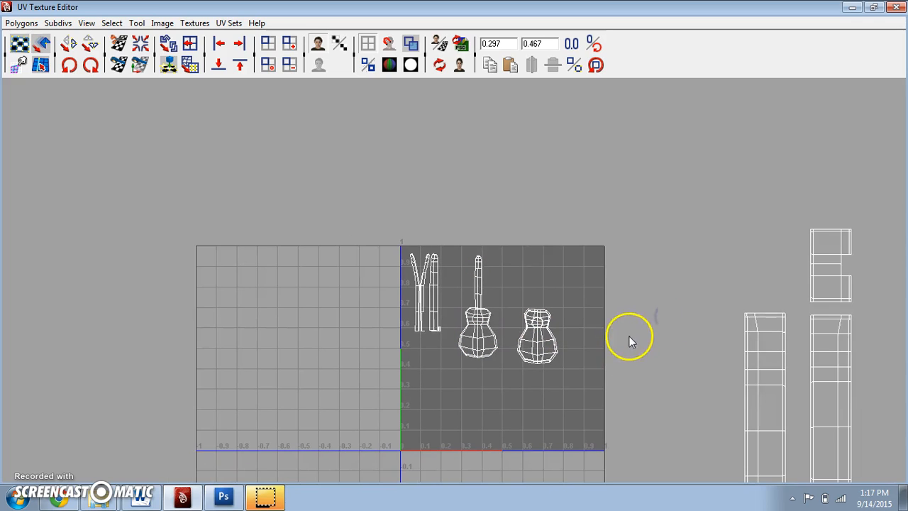
{"action": "scroll", "coordinate": [630, 320], "scroll_direction": "down", "scroll_amount": 3}
{"action": "scroll", "coordinate": [653, 268], "scroll_direction": "down", "scroll_amount": 3}
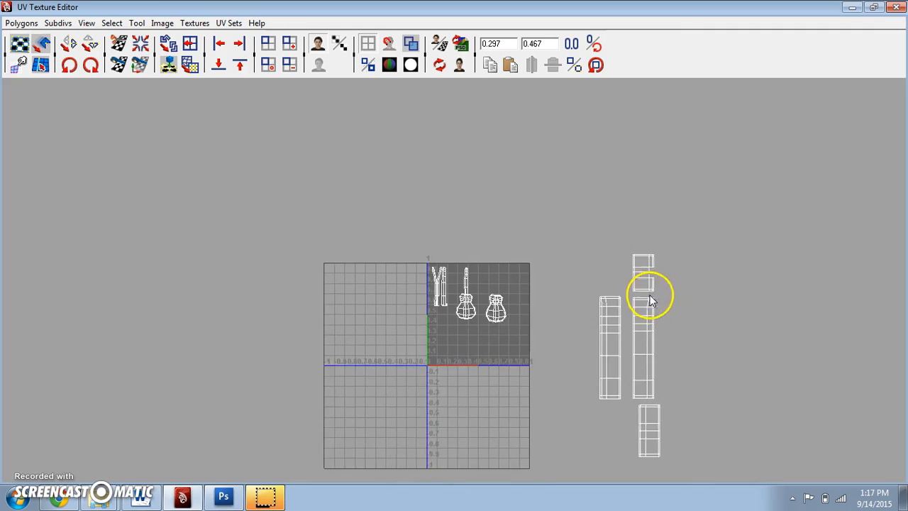
{"action": "scroll", "coordinate": [697, 387], "scroll_direction": "up", "scroll_amount": 2}
{"action": "left_click_drag", "start_coordinate": [630, 353], "coordinate": [581, 347]}
- Move the four side shells into the 0-1 space along its right edge, beside the back shell
{"action": "key", "text": "w"}
{"action": "scroll", "coordinate": [640, 370], "scroll_direction": "up", "scroll_amount": 2}
{"action": "left_click_drag", "start_coordinate": [644, 368], "coordinate": [471, 383]}
{"action": "scroll", "coordinate": [506, 405], "scroll_direction": "up", "scroll_amount": 3}
{"action": "key", "text": "w"}
{"action": "left_click_drag", "start_coordinate": [553, 417], "coordinate": [559, 359]}
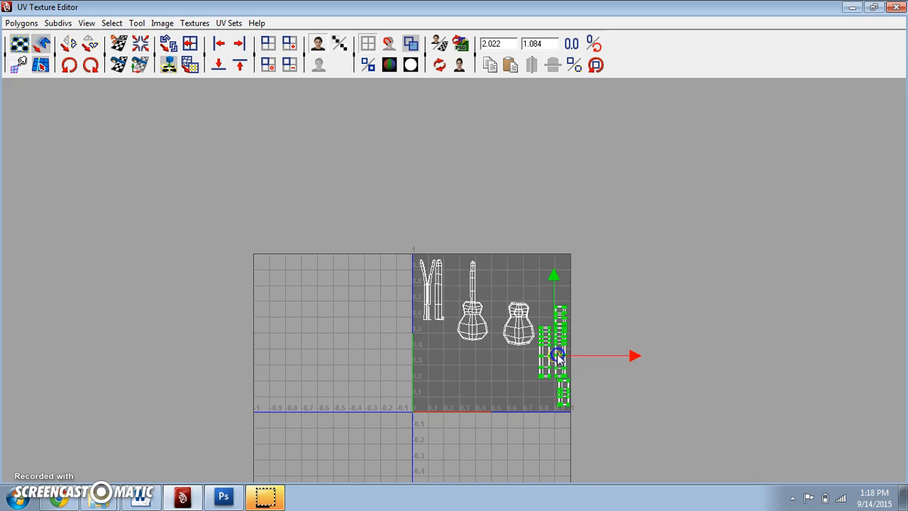
{"action": "left_click", "coordinate": [661, 350]}
{"action": "scroll", "coordinate": [720, 332], "scroll_direction": "up", "scroll_amount": 1}
{"action": "scroll", "coordinate": [671, 381], "scroll_direction": "up", "scroll_amount": 1}
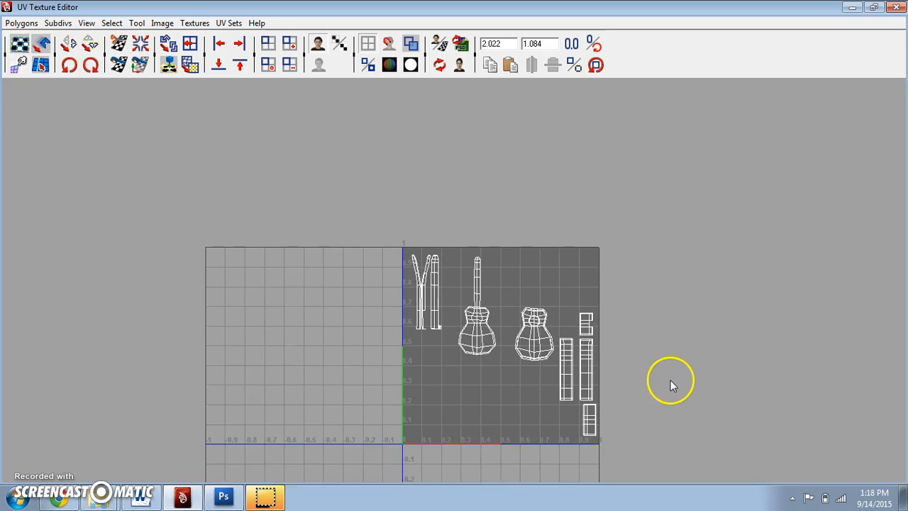
{"action": "scroll", "coordinate": [669, 343], "scroll_direction": "down", "scroll_amount": 1}
- Restore the UV Texture Editor's window size, select the guitar mesh as an object and assign a new Blinn material to it
{"action": "left_click", "coordinate": [880, 10]}
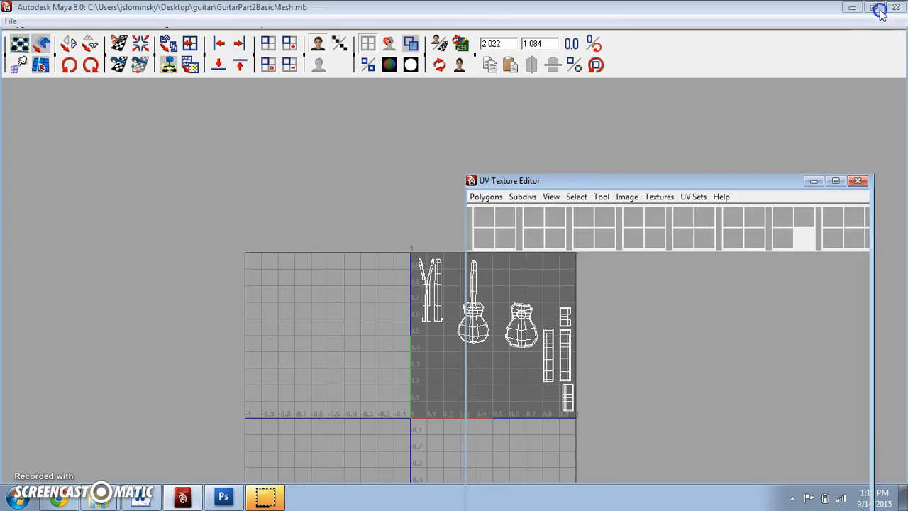
{"action": "right_click_drag", "start_coordinate": [369, 249], "coordinate": [419, 230]}
{"action": "left_click", "coordinate": [370, 250]}
{"action": "right_click_drag", "start_coordinate": [371, 250], "coordinate": [491, 339]}
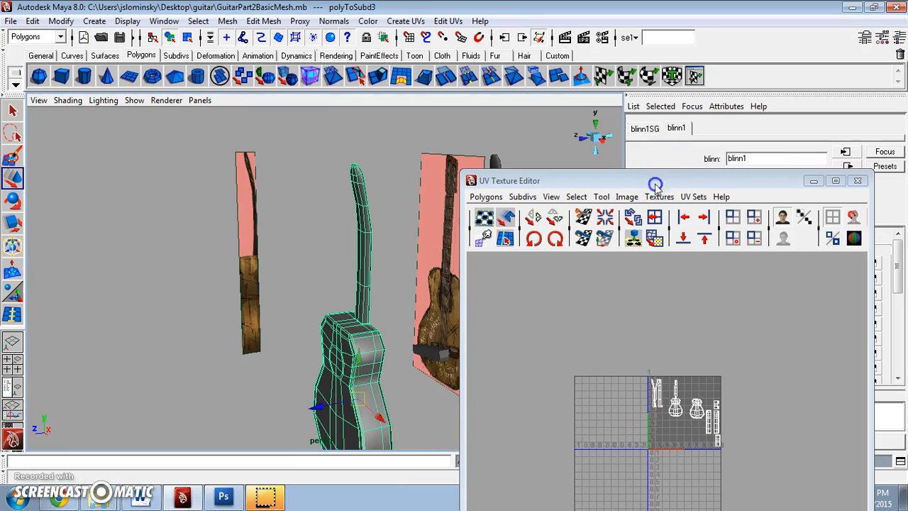
- Connect a Checker texture to the Blinn material's Color and switch the perspective view to high quality rendering
{"action": "left_click_drag", "start_coordinate": [655, 185], "coordinate": [708, 399]}
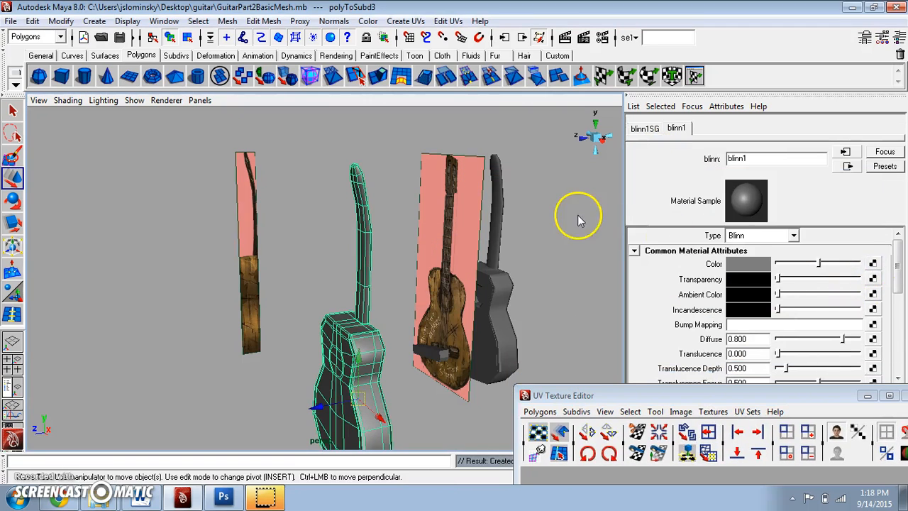
{"action": "left_click", "coordinate": [873, 263]}
{"action": "left_click", "coordinate": [383, 214]}
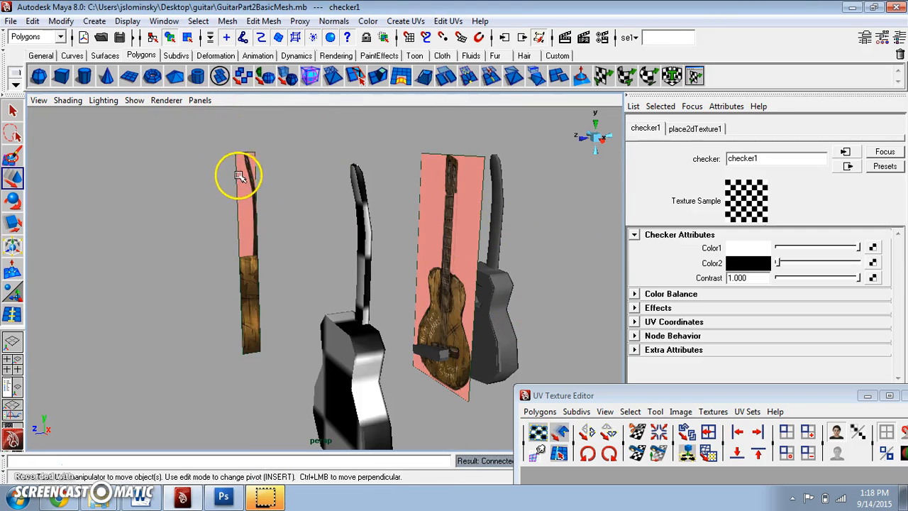
{"action": "left_click", "coordinate": [170, 101]}
{"action": "left_click", "coordinate": [180, 134]}
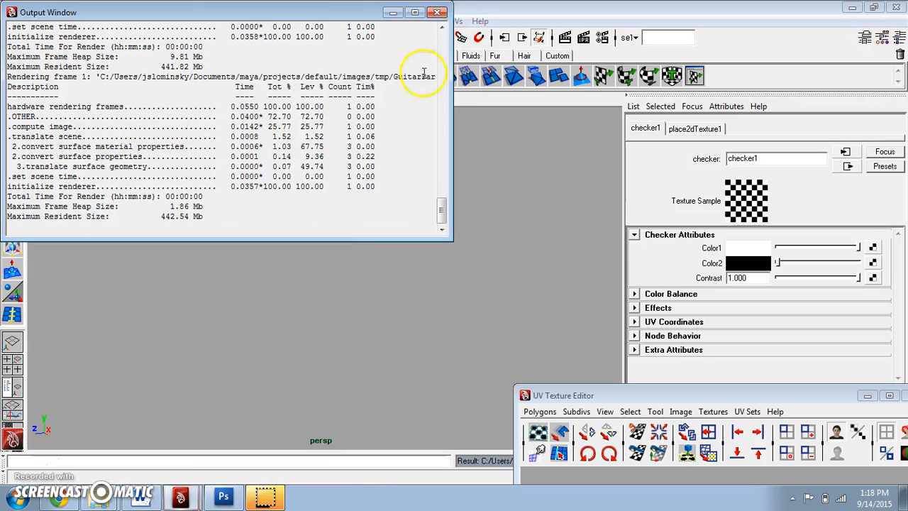
- Dismiss the Output Window and return the perspective view to default quality rendering
{"action": "left_click", "coordinate": [438, 14]}
{"action": "left_click", "coordinate": [394, 12]}
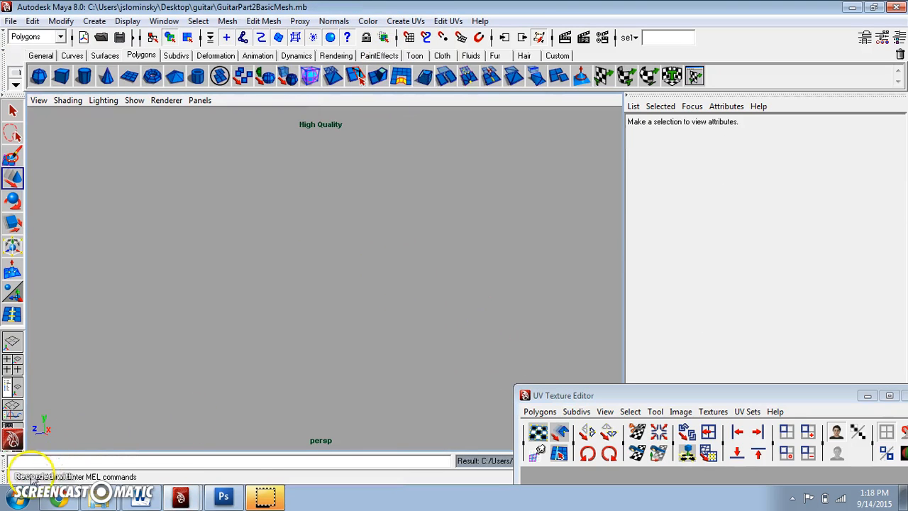
{"action": "left_click", "coordinate": [163, 104]}
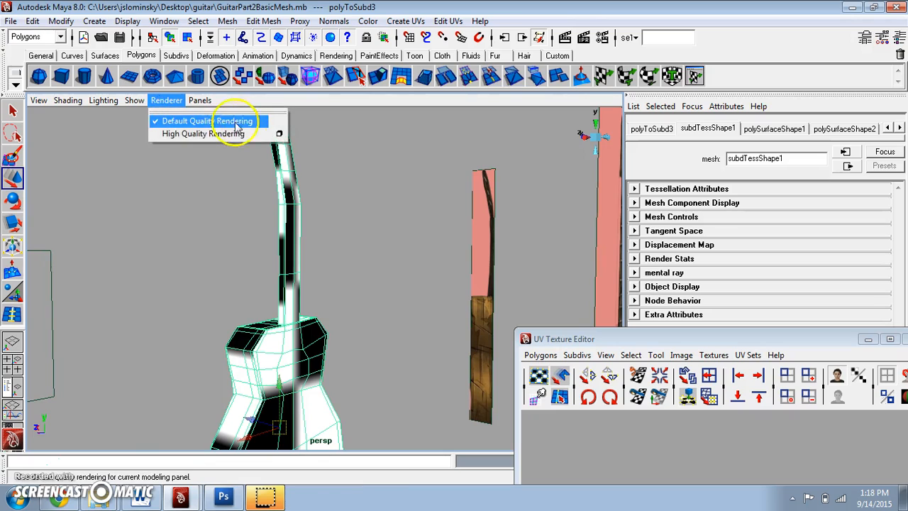
- Turn on Match Viewport Lights in the high quality hardware renderer's options, keeping the perspective view in default quality rendering
{"action": "left_click", "coordinate": [277, 132]}
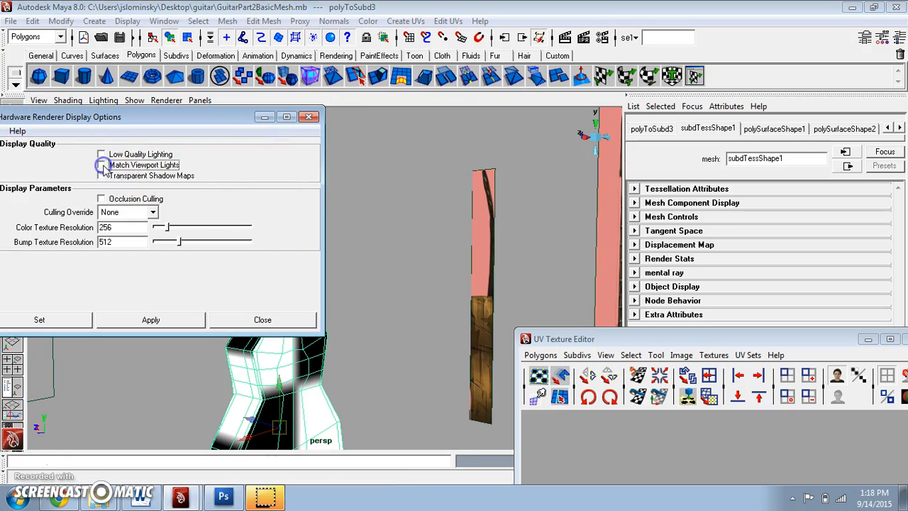
{"action": "left_click_drag", "start_coordinate": [97, 122], "coordinate": [147, 120]}
{"action": "left_click", "coordinate": [45, 130]}
{"action": "left_click", "coordinate": [57, 163]}
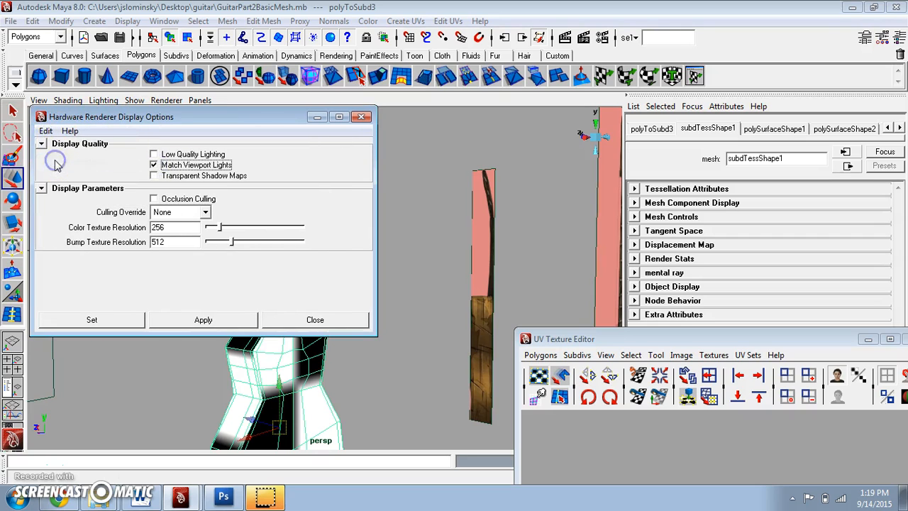
{"action": "left_click", "coordinate": [92, 319]}
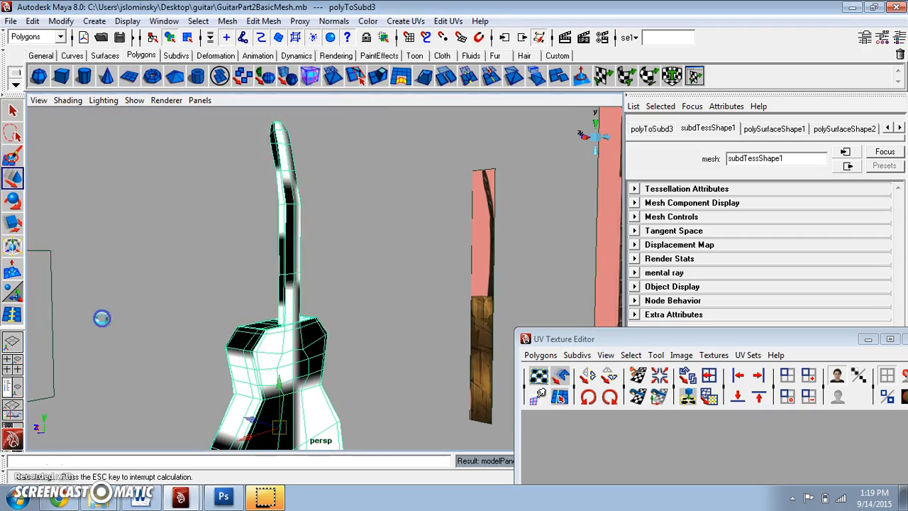
{"action": "left_click", "coordinate": [167, 101]}
{"action": "left_click", "coordinate": [195, 120]}
- Move the UV Texture Editor down out of the way and show the attributes of the guitar's Blinn material
{"action": "right_click_drag", "start_coordinate": [281, 250], "coordinate": [317, 250]}
{"action": "left_click", "coordinate": [297, 293]}
{"action": "left_click", "coordinate": [295, 329]}
{"action": "left_click_drag", "start_coordinate": [750, 341], "coordinate": [752, 480]}
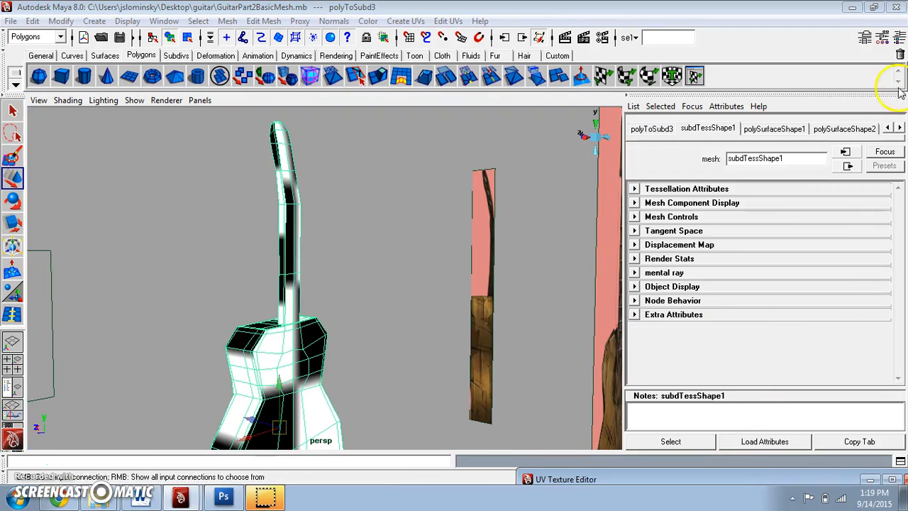
{"action": "left_click", "coordinate": [900, 128]}
{"action": "left_click", "coordinate": [899, 128]}
{"action": "left_click", "coordinate": [900, 128]}
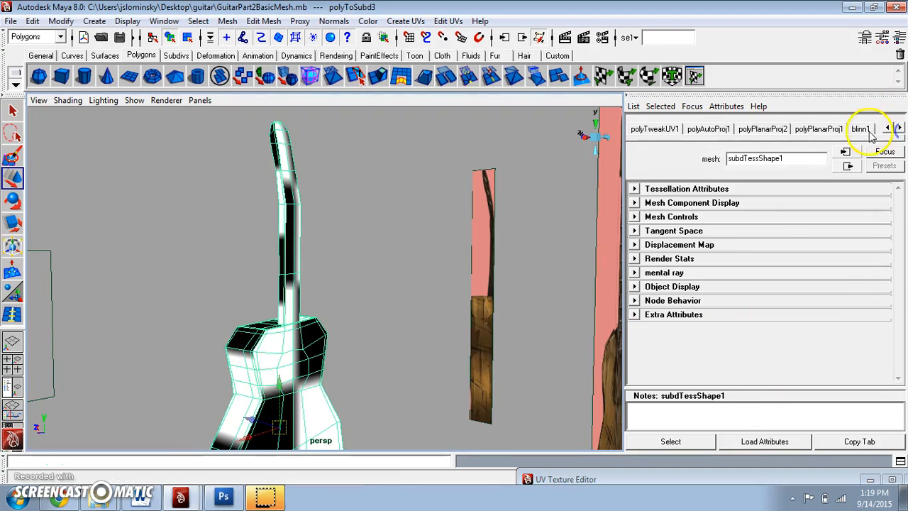
{"action": "left_click", "coordinate": [867, 131]}
{"action": "left_click", "coordinate": [845, 152]}
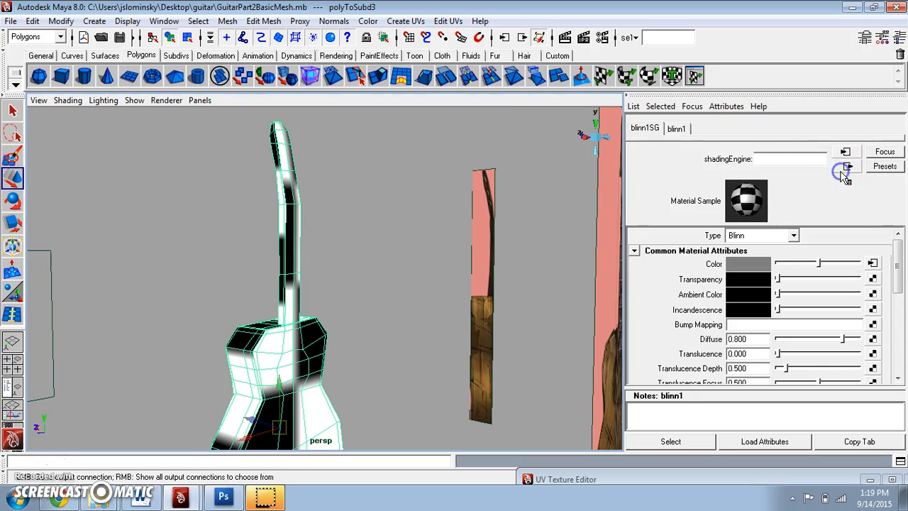
{"action": "left_click", "coordinate": [677, 129]}
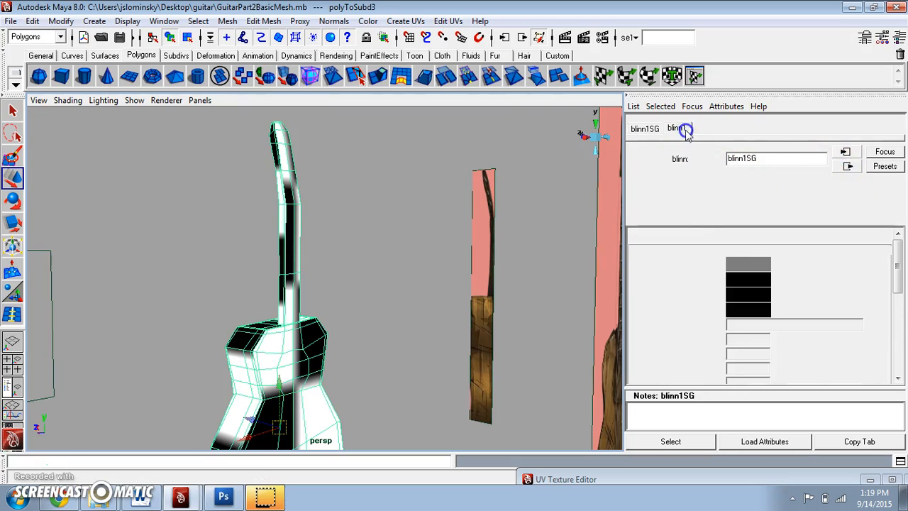
- Examine the attributes of the Blinn material, its shading group and the connected Checker texture for the texture placement settings
{"action": "left_click", "coordinate": [873, 264]}
{"action": "left_click", "coordinate": [847, 165]}
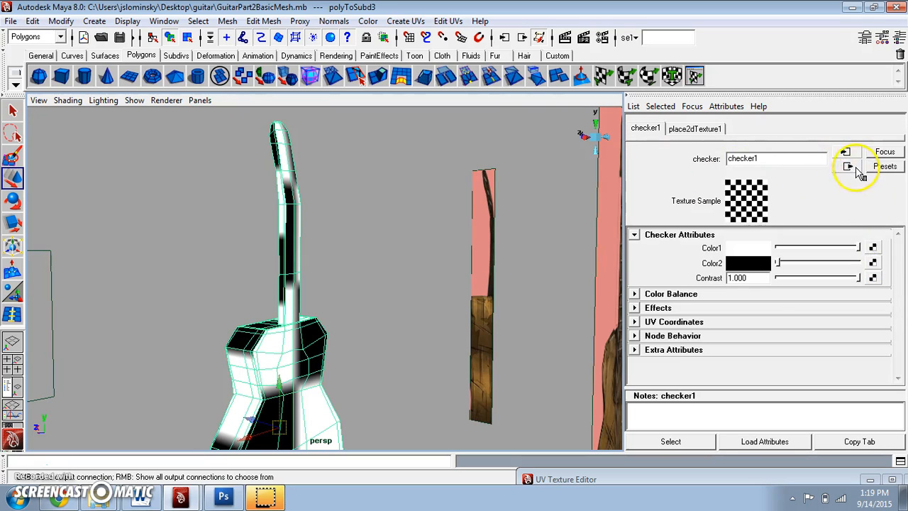
{"action": "scroll", "coordinate": [845, 305], "scroll_direction": "down", "scroll_amount": 10}
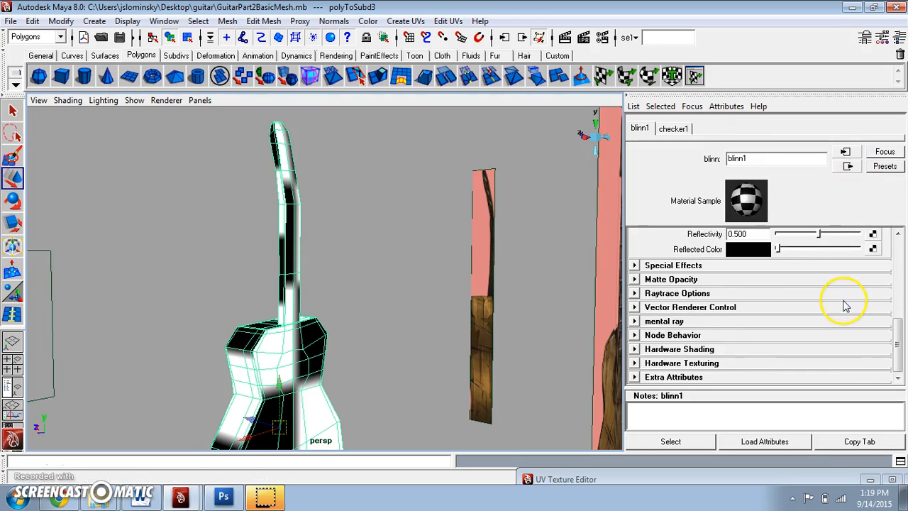
{"action": "scroll", "coordinate": [846, 305], "scroll_direction": "up", "scroll_amount": 10}
{"action": "left_click", "coordinate": [678, 129]}
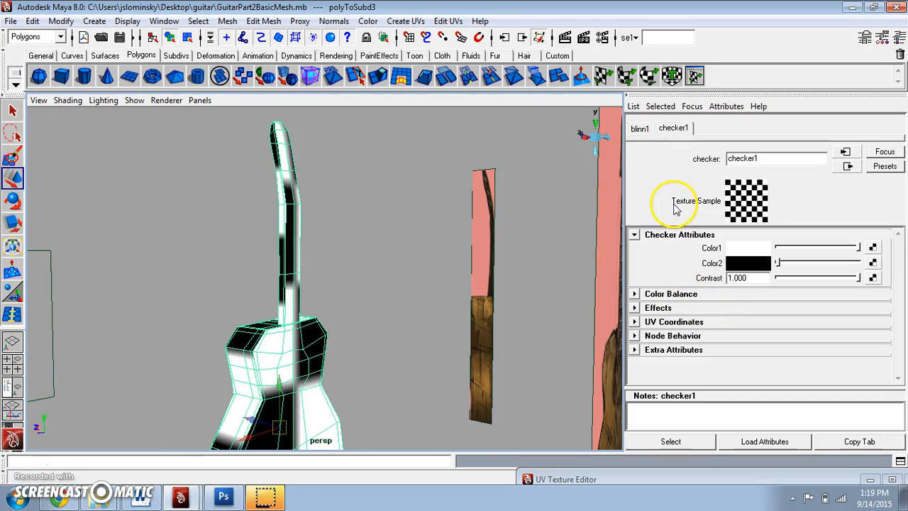
{"action": "left_click", "coordinate": [848, 168]}
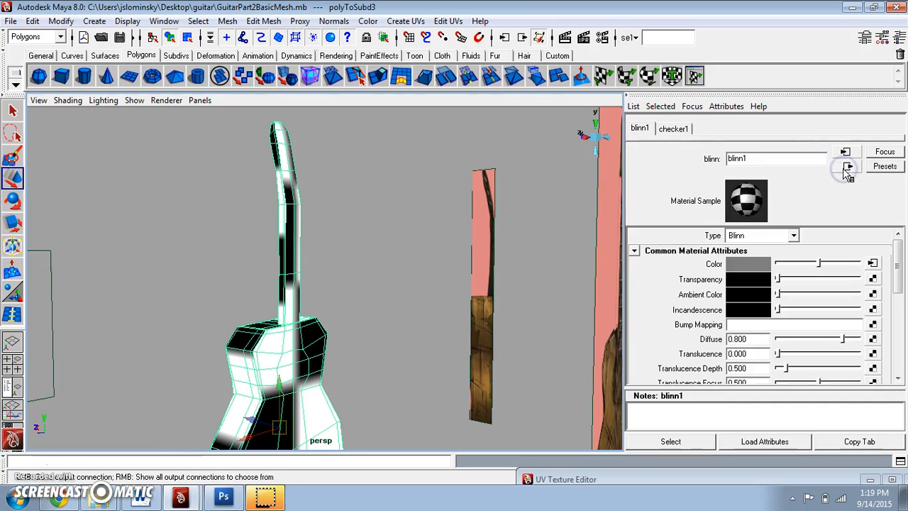
{"action": "left_click", "coordinate": [847, 168]}
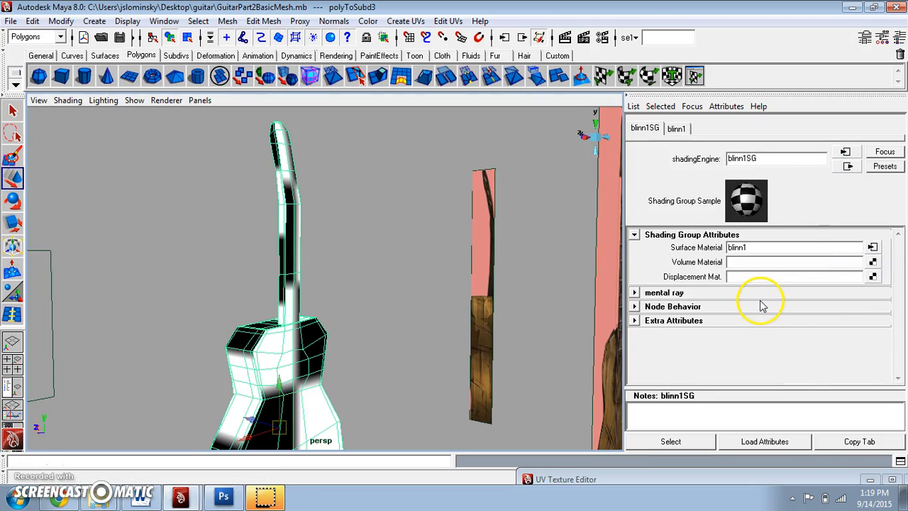
{"action": "left_click", "coordinate": [847, 153]}
{"action": "left_click", "coordinate": [672, 129]}
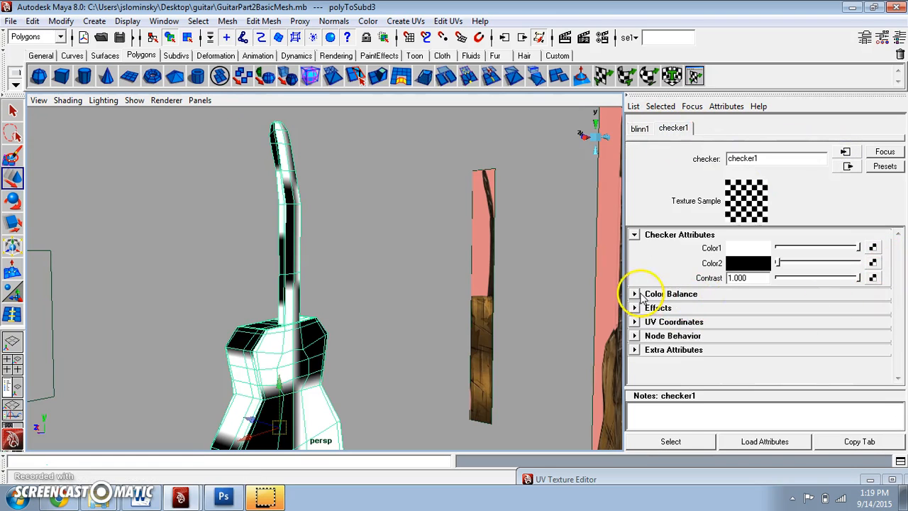
{"action": "left_click", "coordinate": [635, 294]}
{"action": "scroll", "coordinate": [656, 321], "scroll_direction": "down", "scroll_amount": 2}
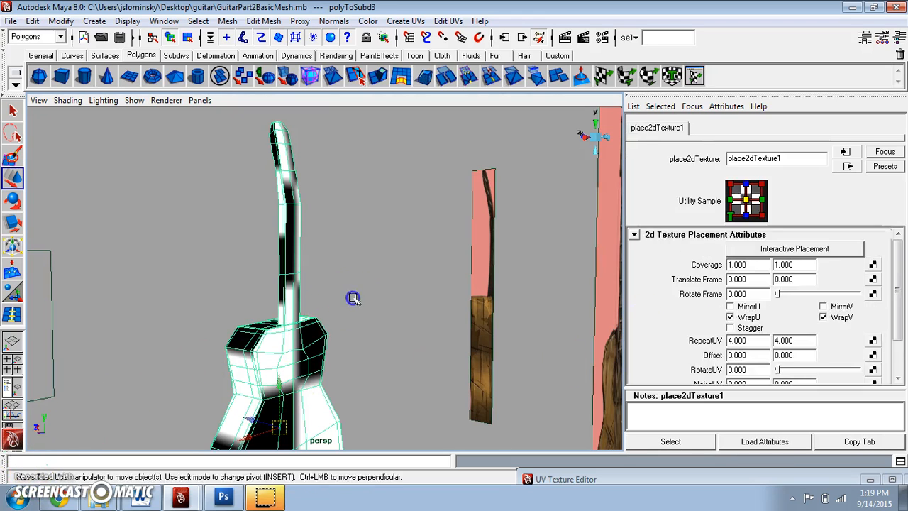
- Deselect the guitar mesh, open the 2D placement node of its material's Checker texture and set Repeat UV to 20 by 20
{"action": "left_click", "coordinate": [353, 298]}
{"action": "left_click", "coordinate": [295, 282]}
{"action": "right_click_drag", "start_coordinate": [295, 282], "coordinate": [293, 427]}
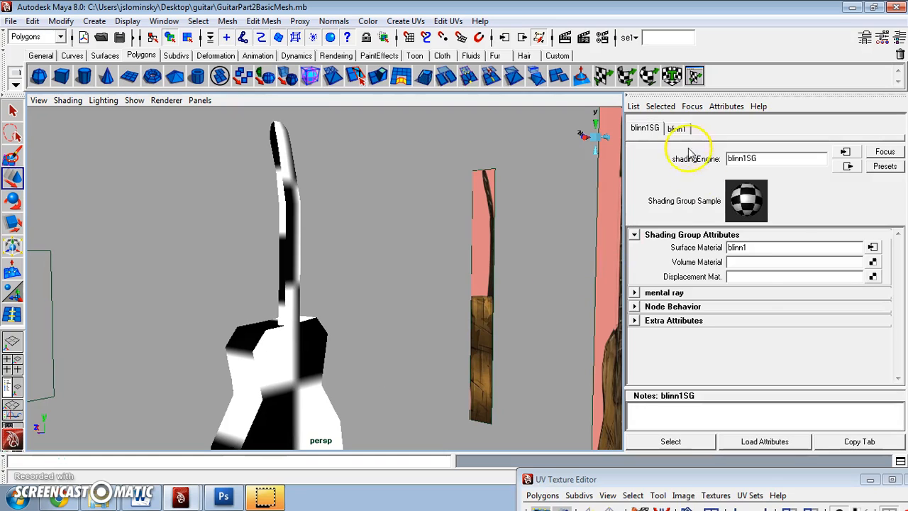
{"action": "left_click", "coordinate": [678, 129]}
{"action": "left_click", "coordinate": [846, 153]}
{"action": "left_click", "coordinate": [735, 142]}
{"action": "left_click", "coordinate": [692, 129]}
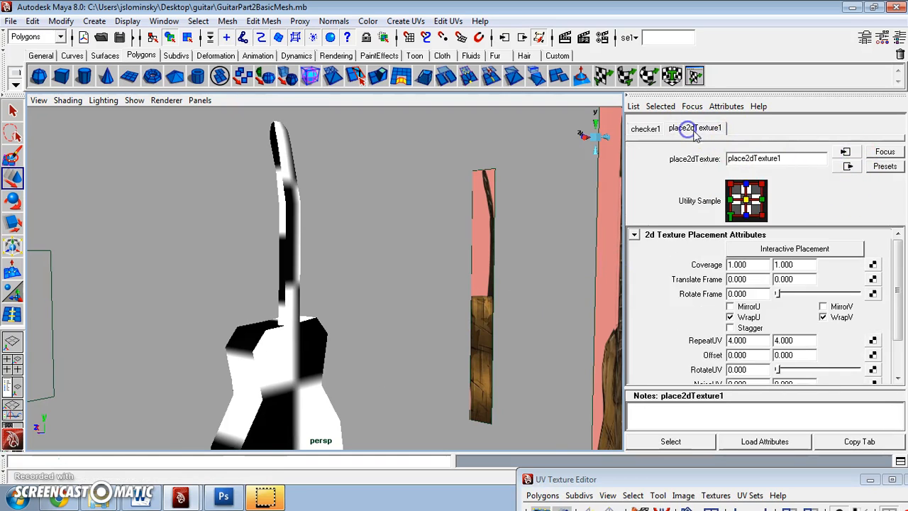
{"action": "left_click_drag", "start_coordinate": [898, 266], "coordinate": [898, 287]}
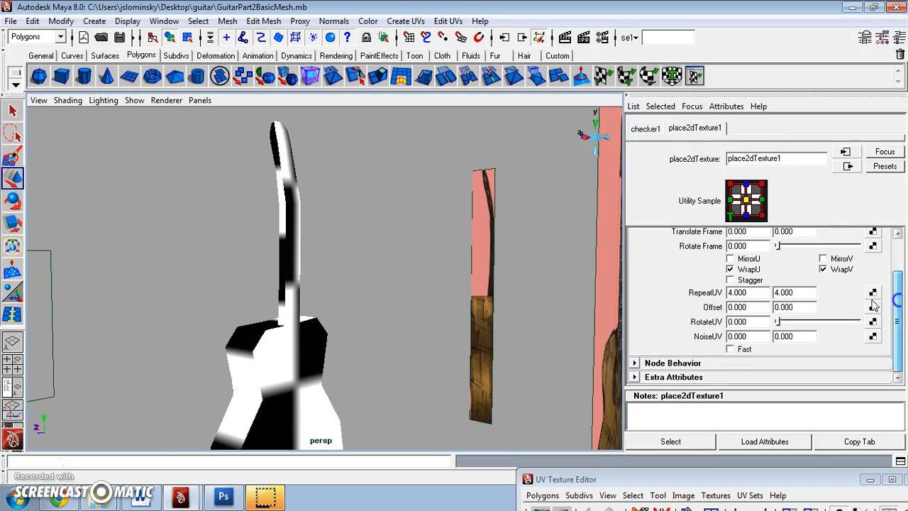
{"action": "double_click", "coordinate": [723, 292]}
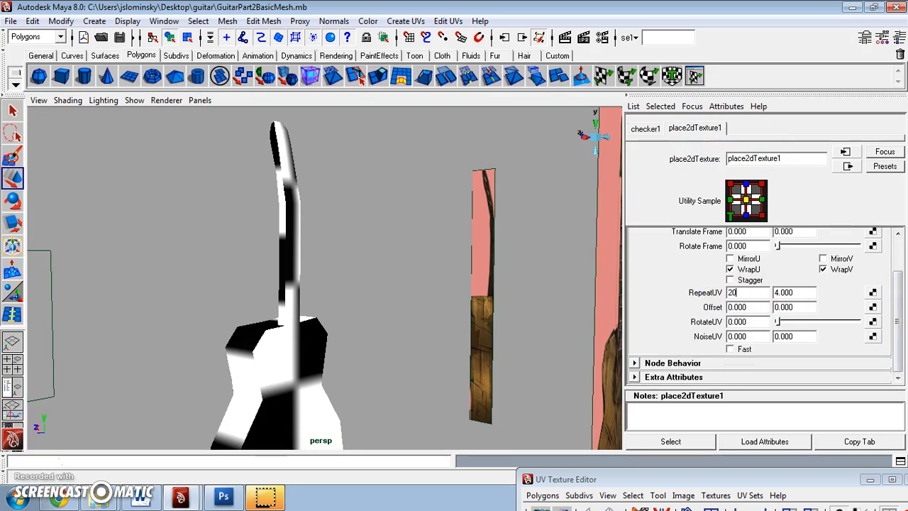
{"action": "key", "text": "Return"}
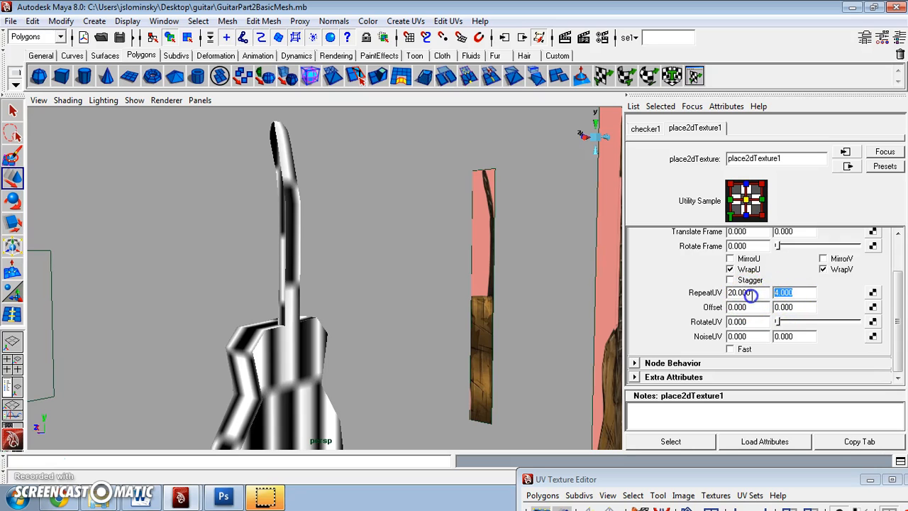
{"action": "type", "text": "20"}
{"action": "key", "text": "Return"}
- Test-render the checkered guitar from two opposite sides and inspect the pattern for stretching
{"action": "left_click_drag", "start_coordinate": [327, 335], "coordinate": [431, 257], "text": "alt"}
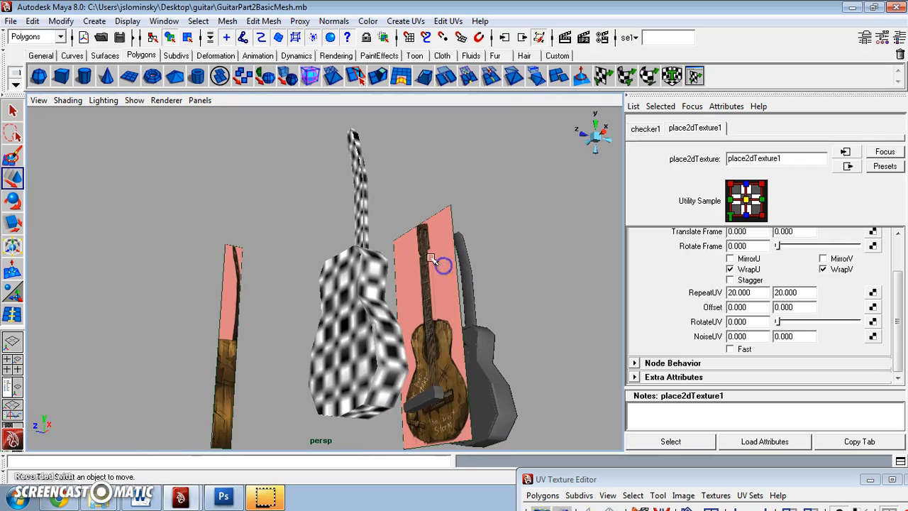
{"action": "left_click", "coordinate": [563, 39]}
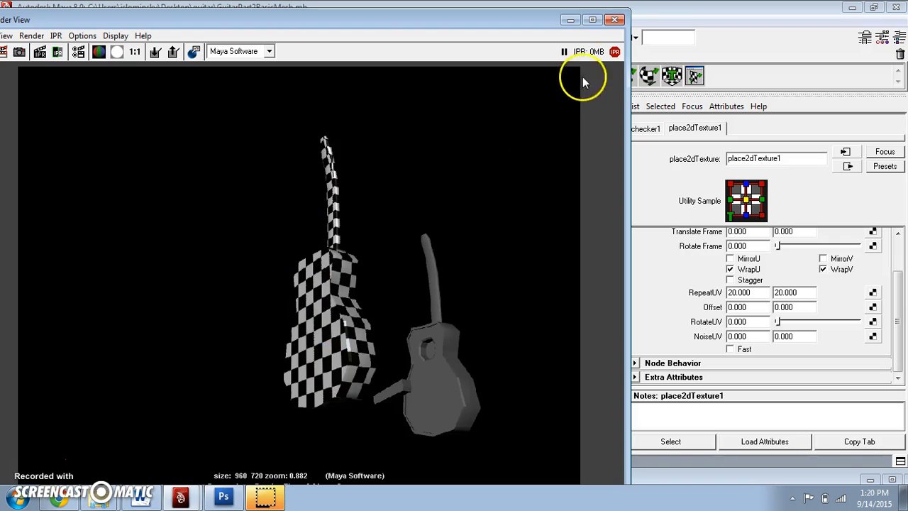
{"action": "left_click", "coordinate": [617, 19]}
{"action": "left_click_drag", "start_coordinate": [365, 253], "coordinate": [234, 277], "text": "alt"}
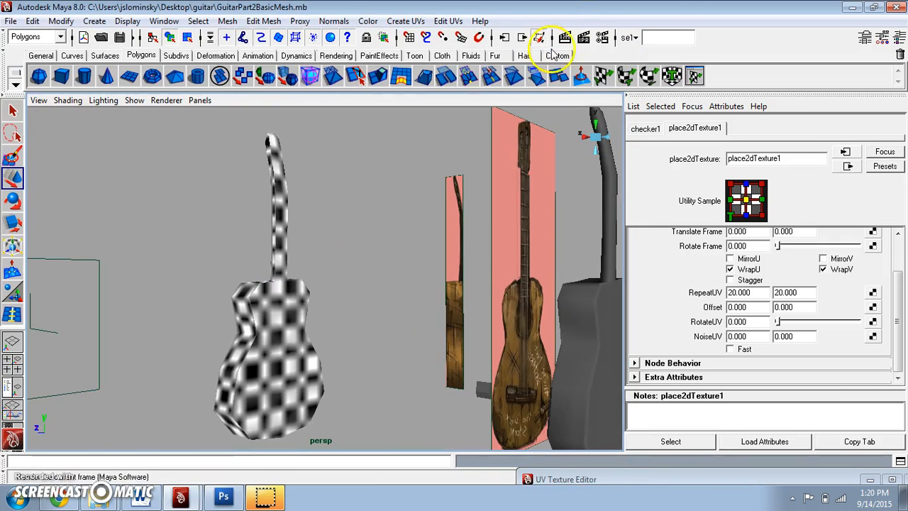
{"action": "left_click", "coordinate": [566, 38]}
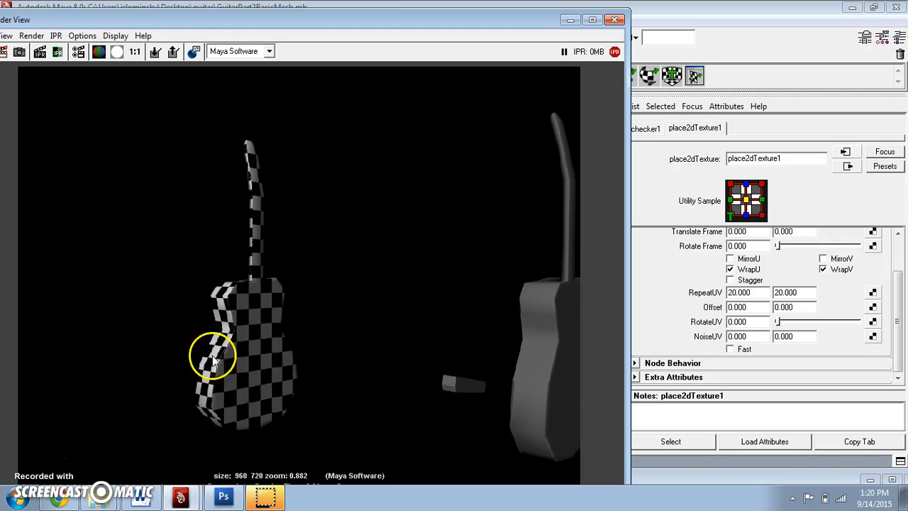
{"action": "left_click", "coordinate": [616, 22]}
- Render the checkered guitar from further viewing angles to examine its remaining surfaces, closing each render
{"action": "left_click_drag", "start_coordinate": [351, 302], "coordinate": [355, 369], "text": "alt"}
{"action": "left_click", "coordinate": [565, 39]}
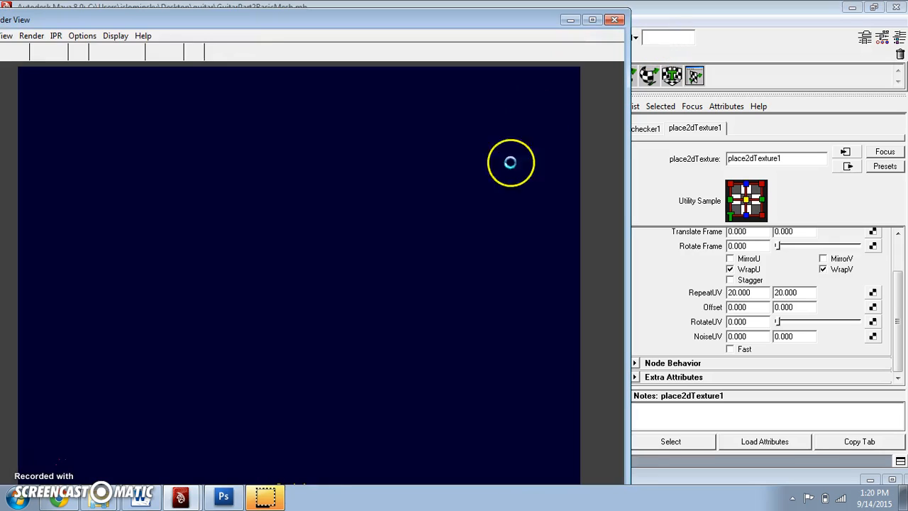
{"action": "left_click", "coordinate": [614, 21]}
{"action": "left_click_drag", "start_coordinate": [340, 283], "coordinate": [419, 241], "text": "alt"}
{"action": "left_click", "coordinate": [582, 37]}
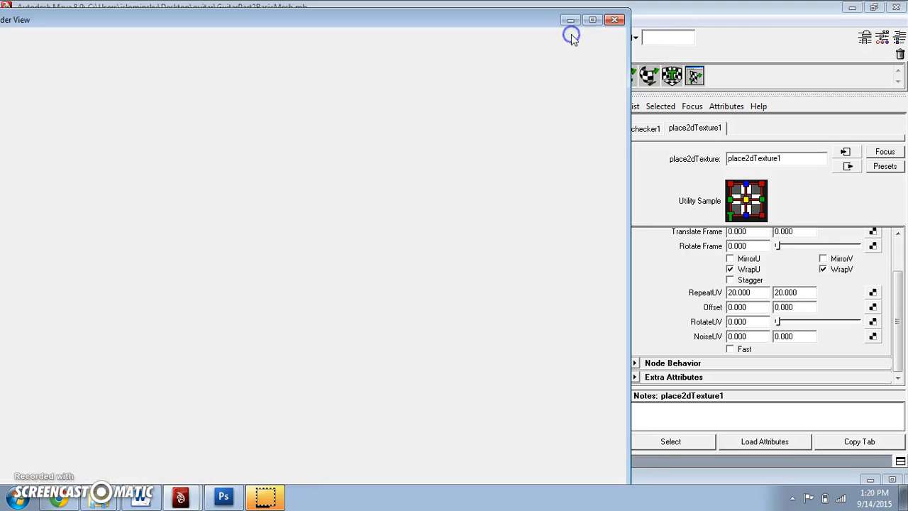
{"action": "left_click", "coordinate": [614, 19]}
{"action": "scroll", "coordinate": [437, 264], "scroll_direction": "down", "scroll_amount": 5}
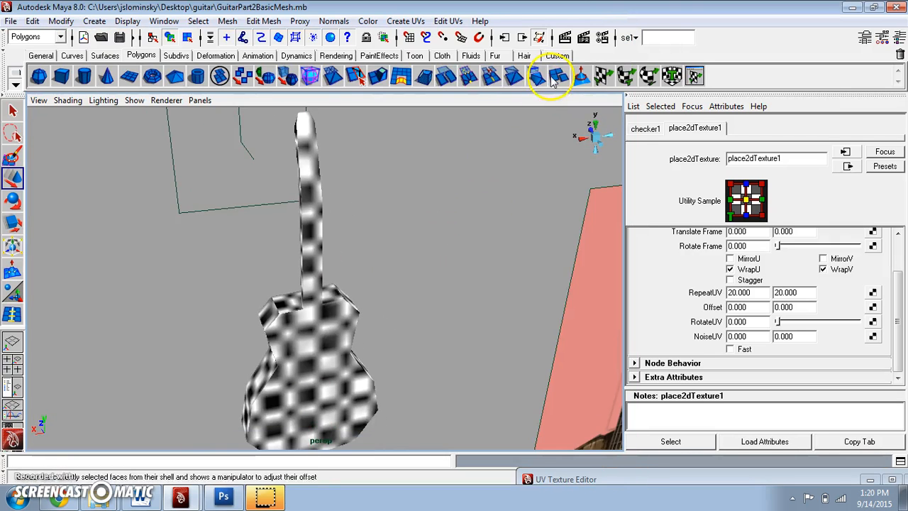
{"action": "left_click", "coordinate": [569, 36]}
{"action": "left_click", "coordinate": [615, 19]}
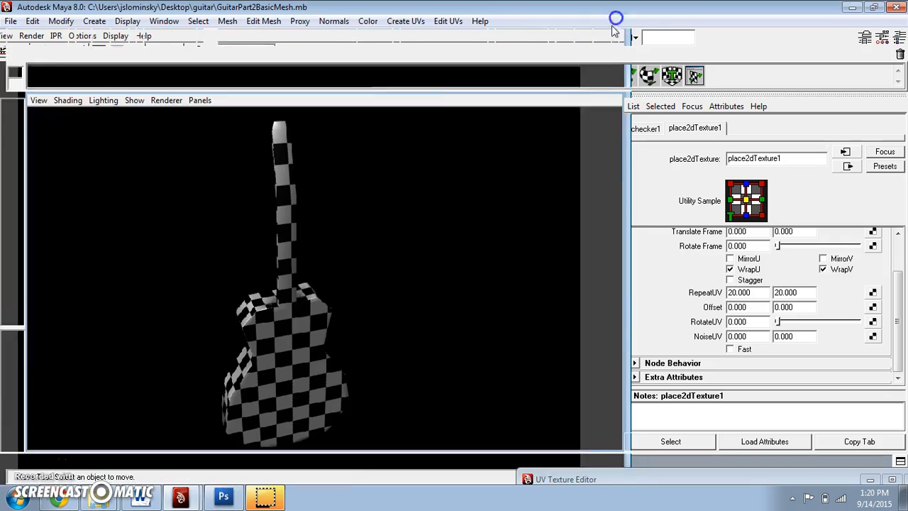
- Select the guitar mesh, bring the UV Texture Editor back into full view and hide the checker image behind the UV shells
{"action": "left_click", "coordinate": [329, 331]}
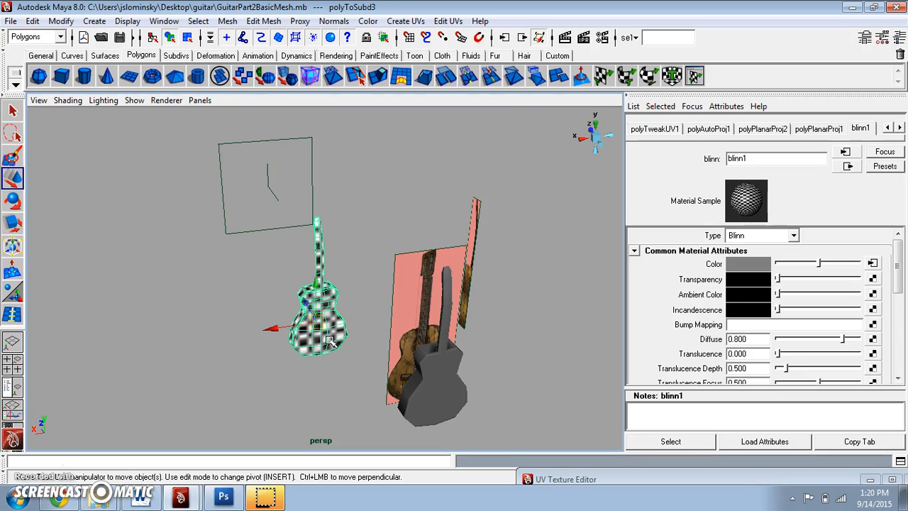
{"action": "left_click", "coordinate": [447, 21]}
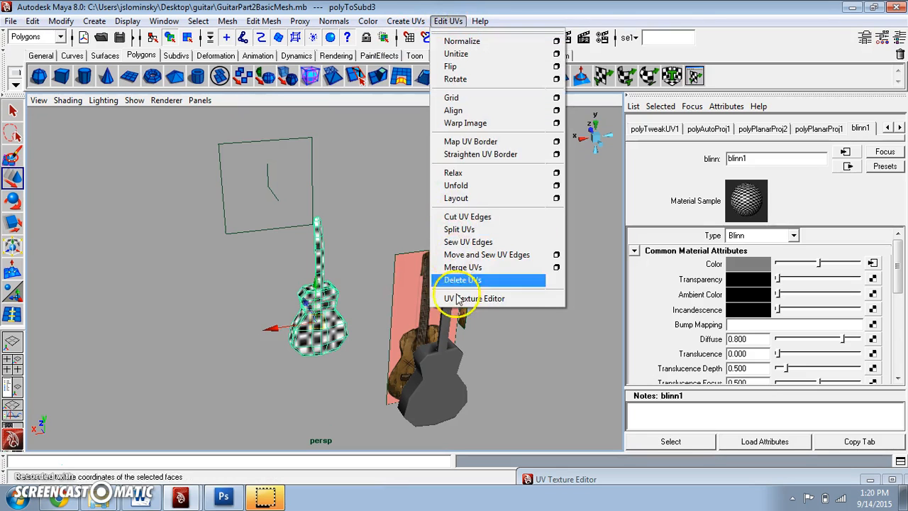
{"action": "left_click", "coordinate": [465, 288]}
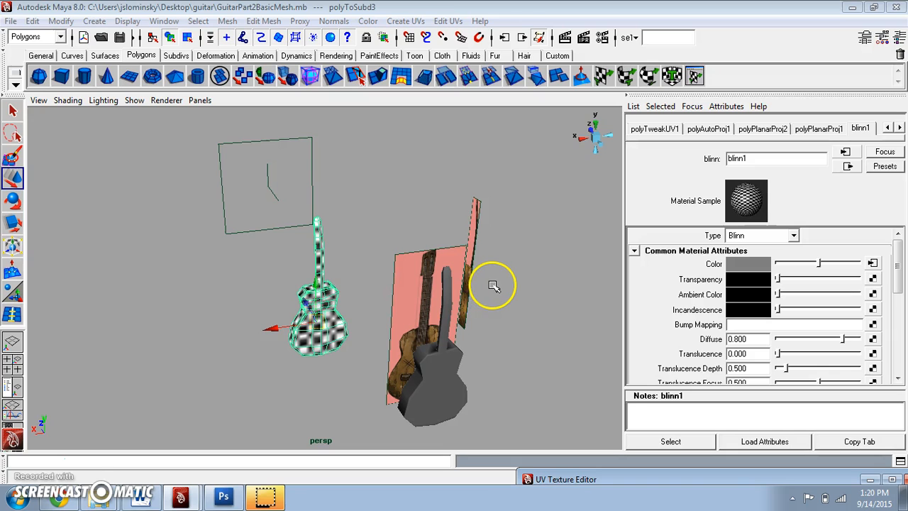
{"action": "left_click_drag", "start_coordinate": [619, 479], "coordinate": [529, 52]}
{"action": "scroll", "coordinate": [669, 324], "scroll_direction": "up", "scroll_amount": 3}
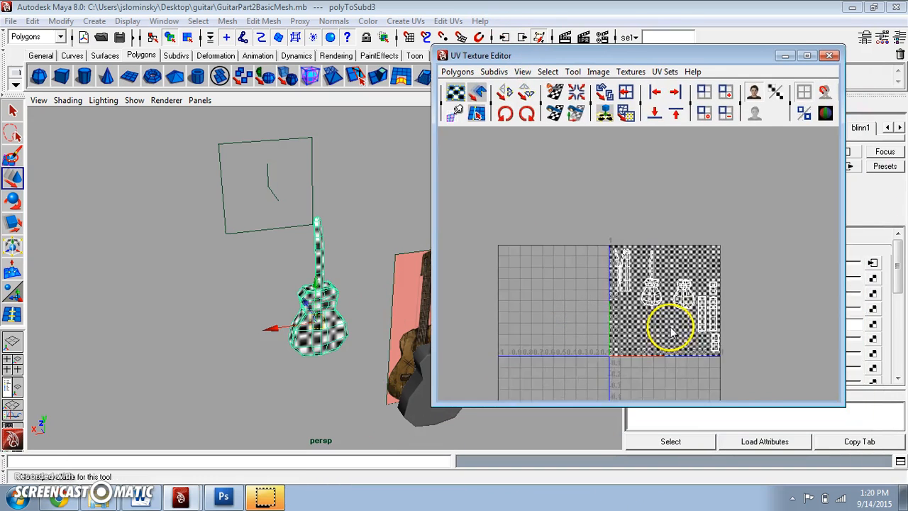
{"action": "left_click", "coordinate": [771, 91]}
{"action": "scroll", "coordinate": [685, 301], "scroll_direction": "down", "scroll_amount": 3}
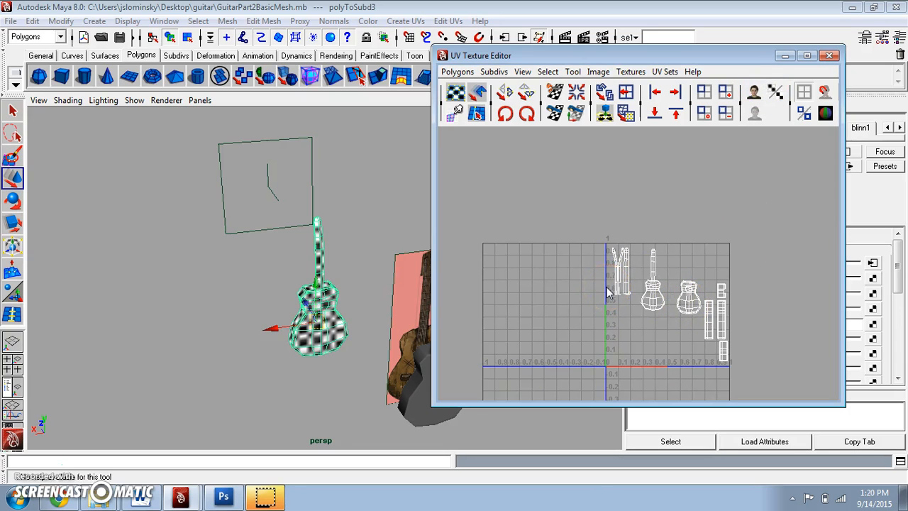
{"action": "scroll", "coordinate": [607, 292], "scroll_direction": "up", "scroll_amount": 1}
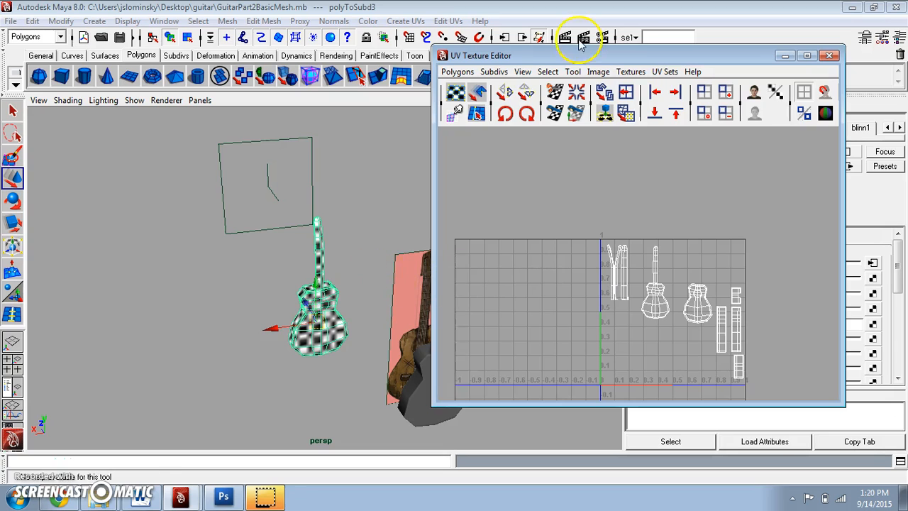
- Open the UV Snapshot settings for the guitar mesh's UV layout, keeping the size at 1024 by 1024
{"action": "left_click_drag", "start_coordinate": [616, 55], "coordinate": [553, 45]}
{"action": "right_click_drag", "start_coordinate": [334, 313], "coordinate": [391, 232]}
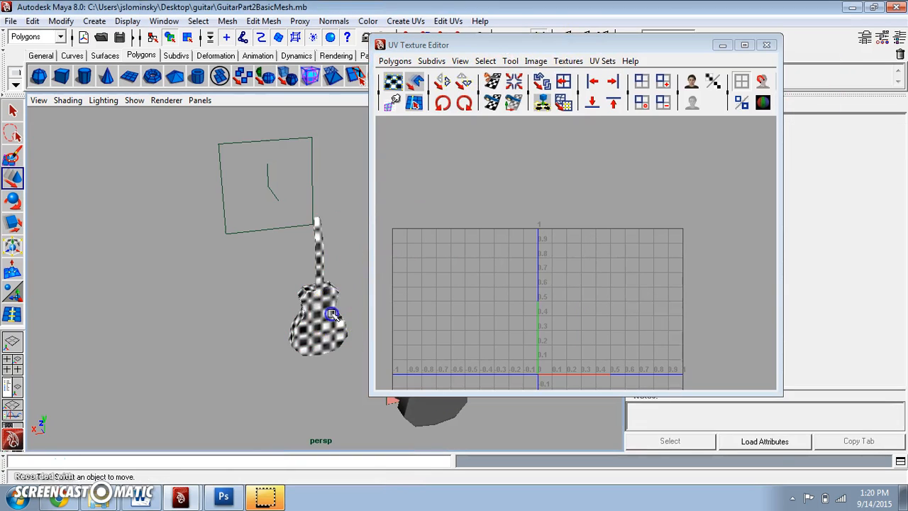
{"action": "left_click", "coordinate": [395, 61]}
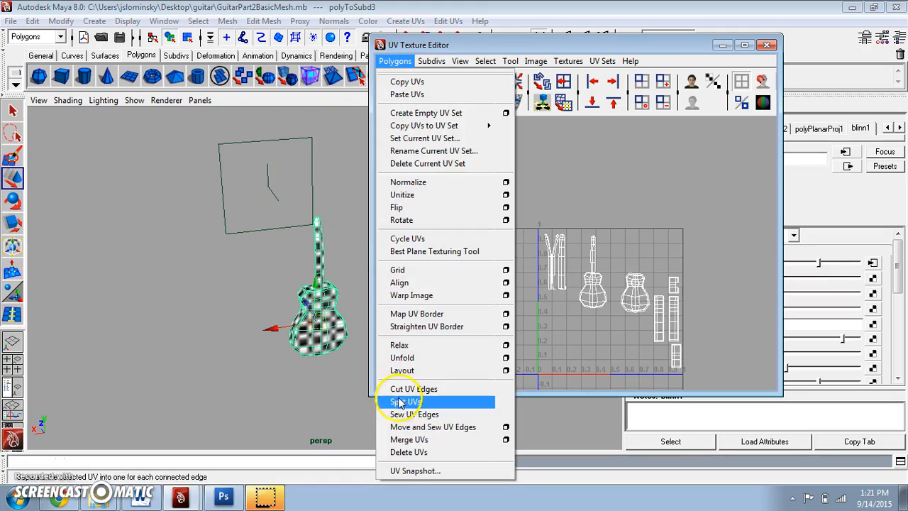
{"action": "left_click", "coordinate": [415, 470]}
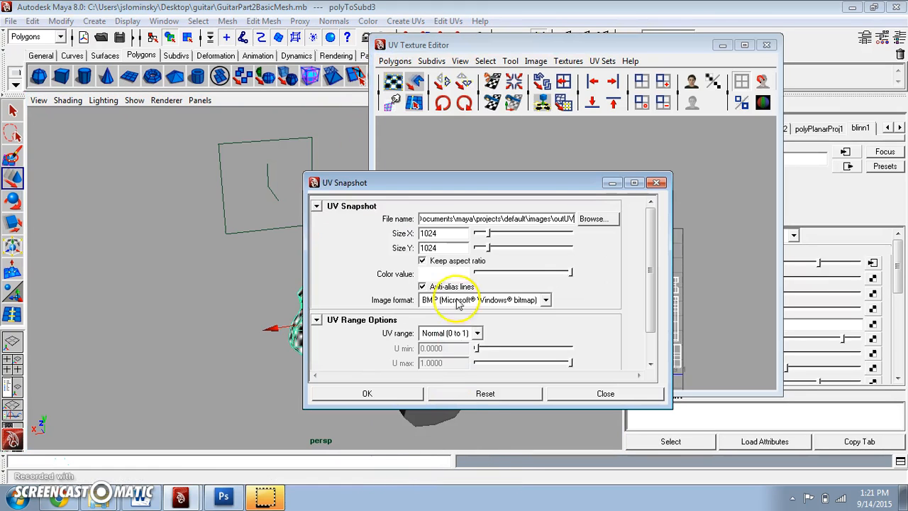
{"action": "double_click", "coordinate": [433, 233]}
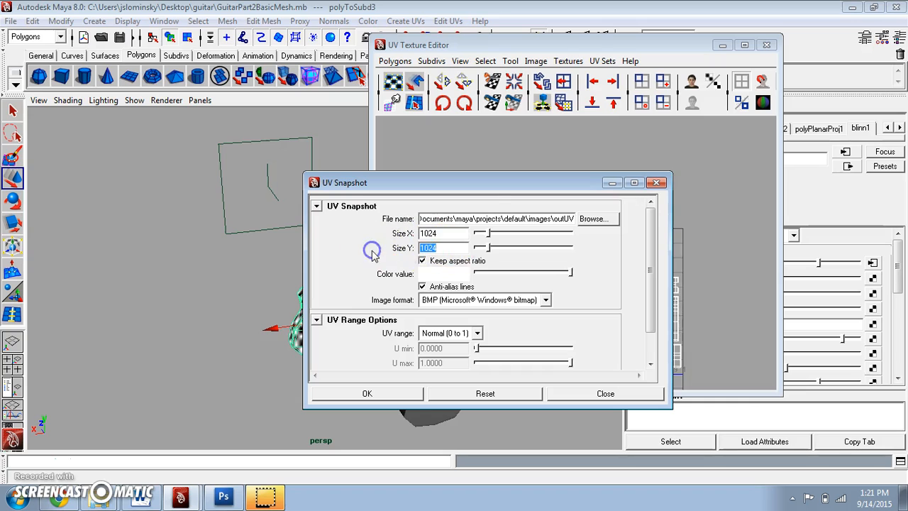
{"action": "left_click", "coordinate": [594, 219]}
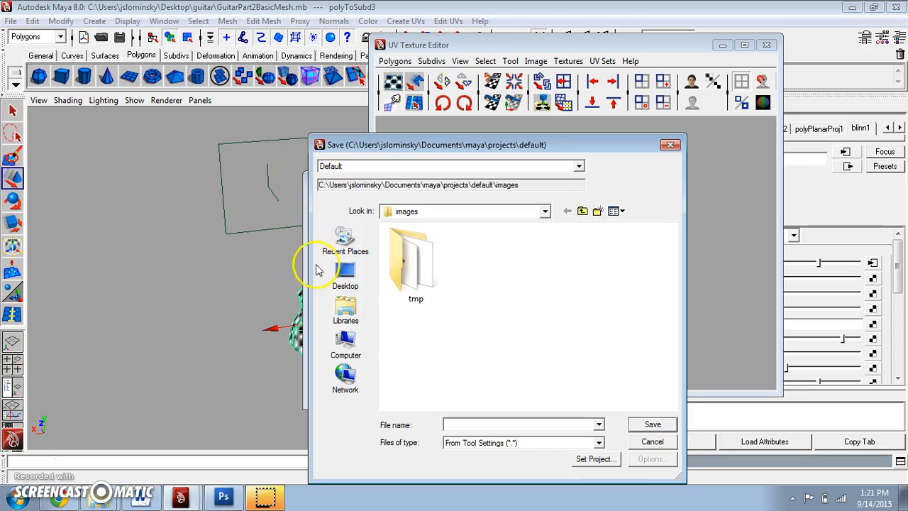
{"action": "left_click", "coordinate": [361, 279]}
{"action": "left_click", "coordinate": [432, 283]}
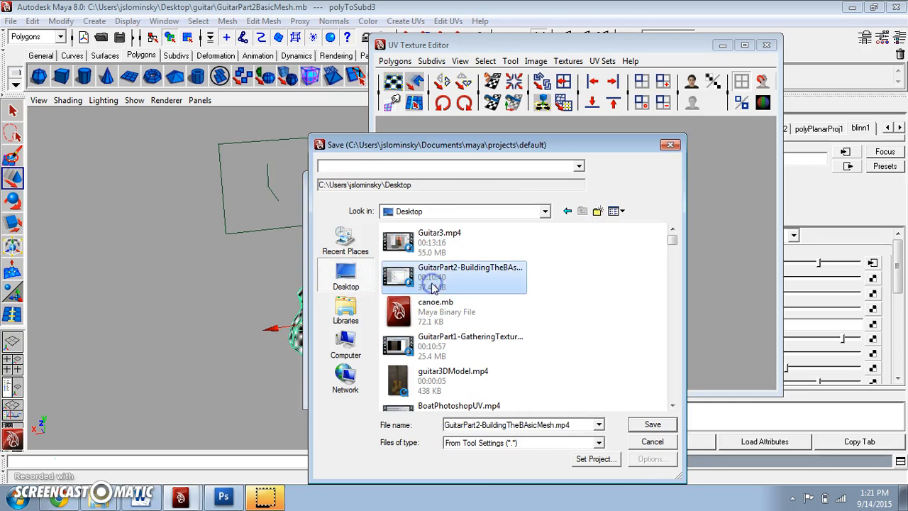
{"action": "left_click", "coordinate": [461, 346]}
{"action": "left_click", "coordinate": [472, 383]}
{"action": "key", "text": "g"}
{"action": "key", "text": "g"}
{"action": "key", "text": "g"}
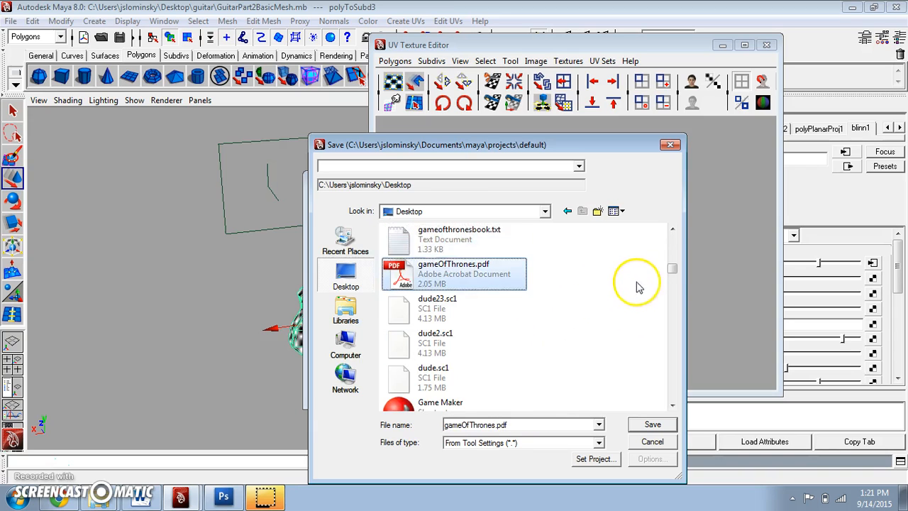
{"action": "left_click_drag", "start_coordinate": [673, 277], "coordinate": [675, 342]}
{"action": "left_click", "coordinate": [482, 311]}
{"action": "key", "text": "g"}
{"action": "key", "text": "g"}
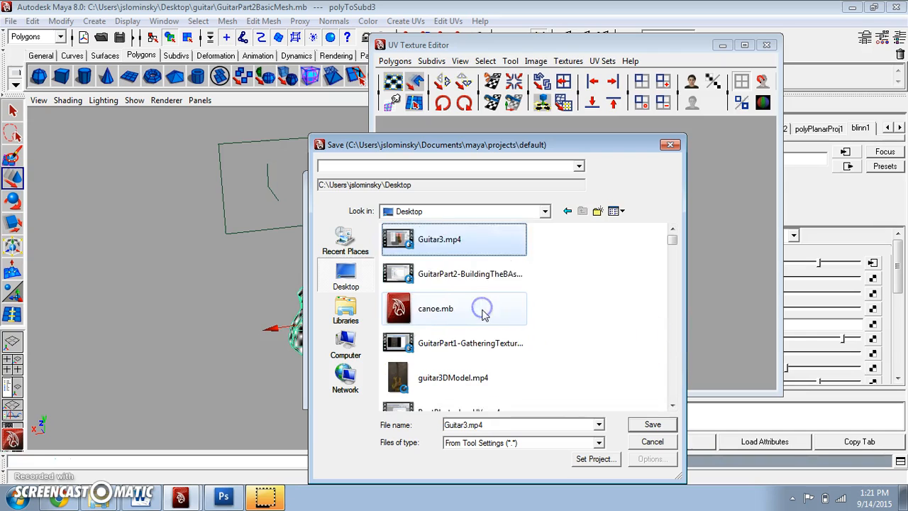
{"action": "left_click", "coordinate": [485, 333]}
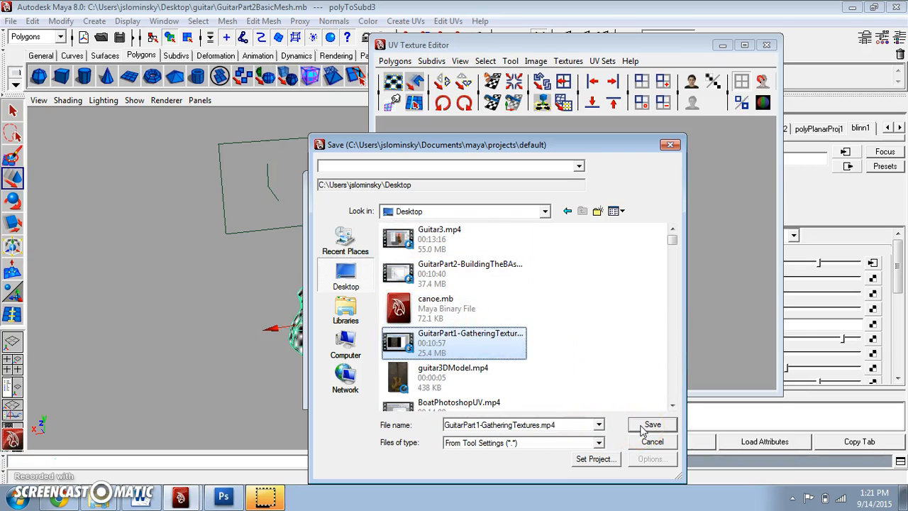
{"action": "left_click", "coordinate": [652, 443]}
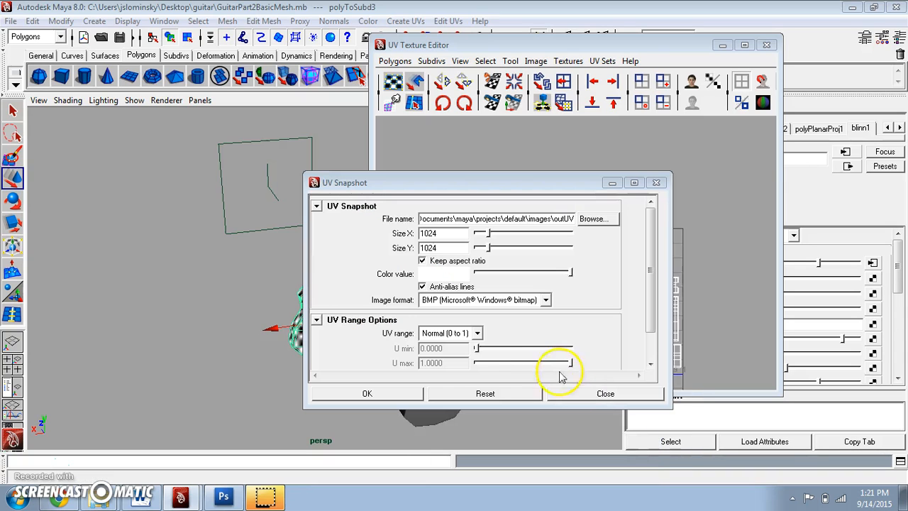
- Export the UV snapshot under its default file name, and export it again to the Desktop as guitarSnapshot
{"action": "left_click", "coordinate": [406, 393]}
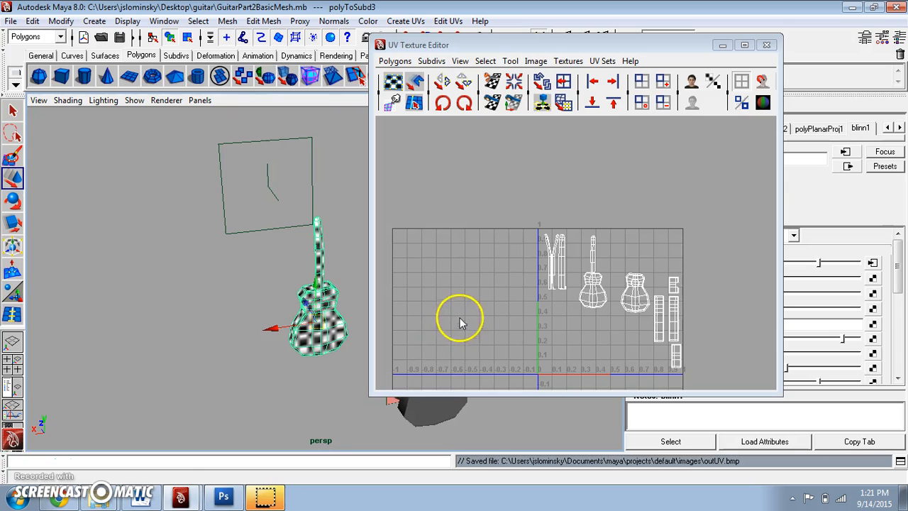
{"action": "left_click", "coordinate": [394, 61]}
{"action": "left_click", "coordinate": [409, 474]}
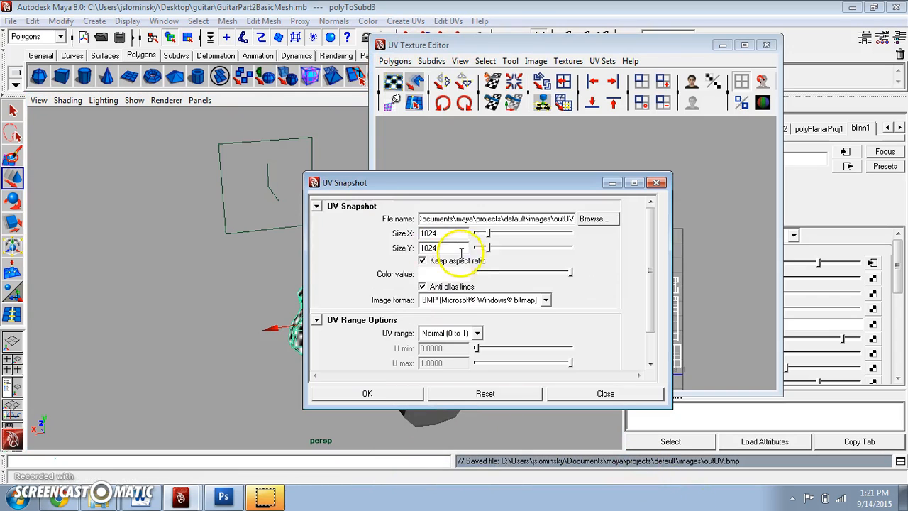
{"action": "left_click", "coordinate": [599, 217]}
{"action": "left_click", "coordinate": [344, 275]}
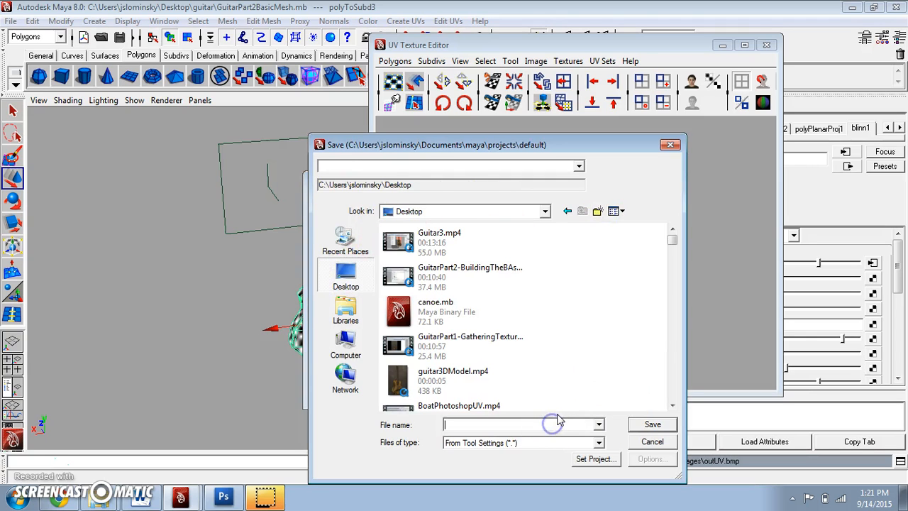
{"action": "type", "text": "guitarSnapshot"}
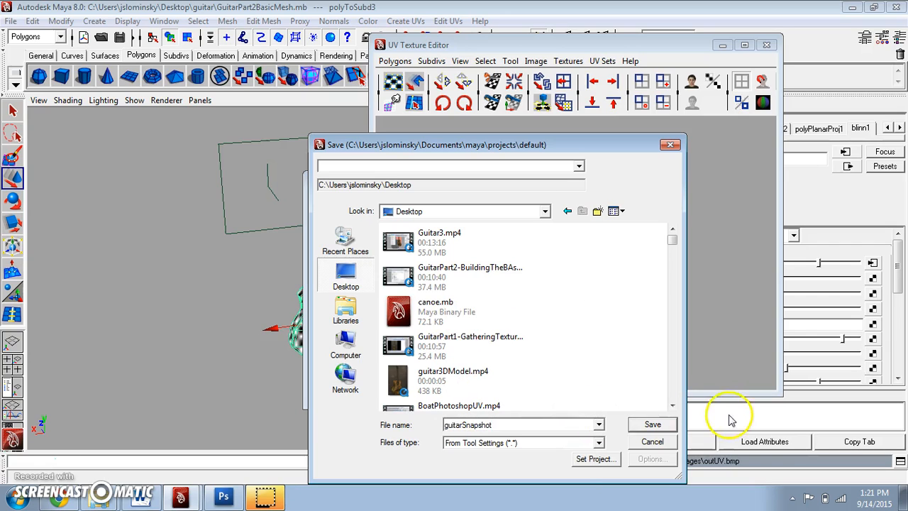
{"action": "left_click", "coordinate": [654, 424]}
{"action": "left_click", "coordinate": [395, 396]}
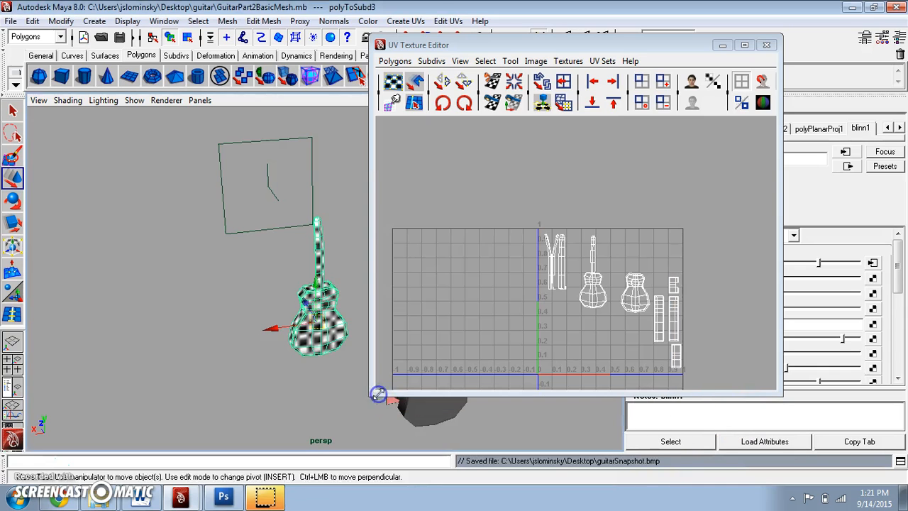
- Switch to Photoshop, open guitarSnapshot.bmp from the Desktop and move its window clear of the guitarSide and guitarBack images
{"action": "left_click", "coordinate": [224, 495]}
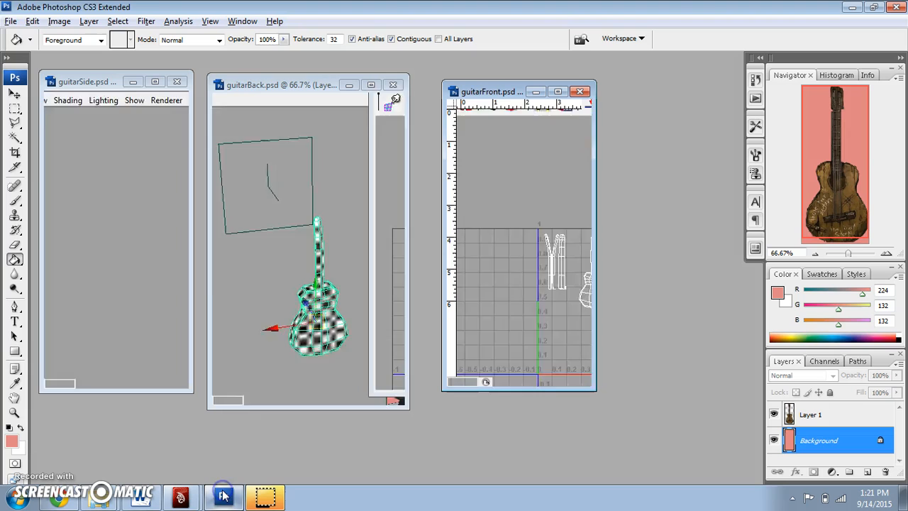
{"action": "left_click", "coordinate": [11, 21]}
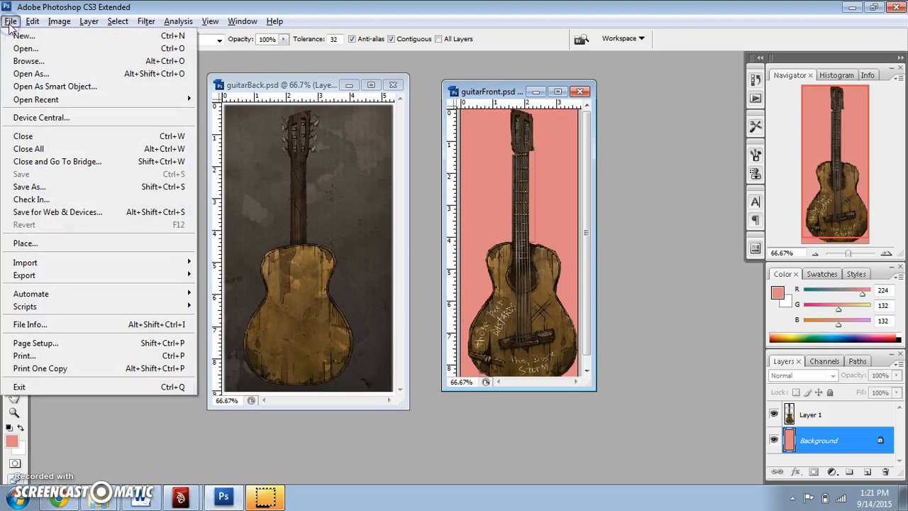
{"action": "left_click", "coordinate": [30, 48]}
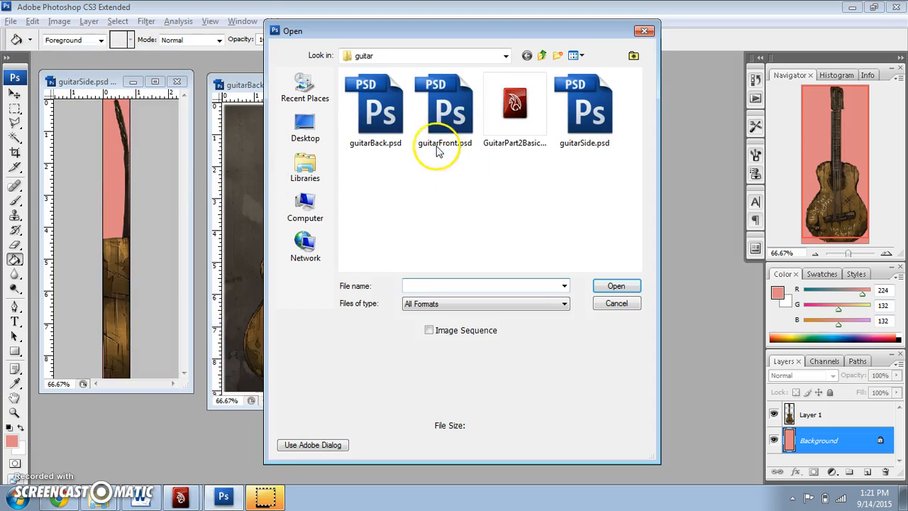
{"action": "left_click", "coordinate": [309, 128]}
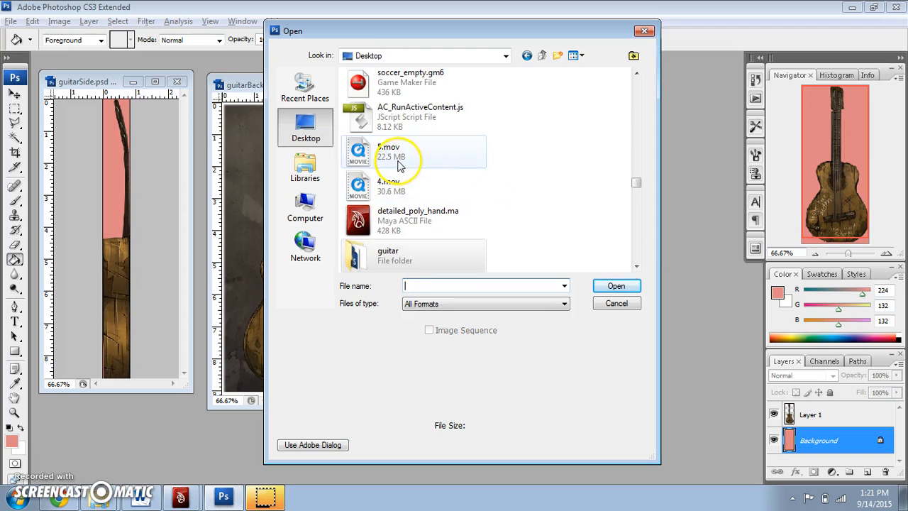
{"action": "left_click", "coordinate": [395, 161]}
{"action": "scroll", "coordinate": [398, 164], "scroll_direction": "down", "scroll_amount": 2}
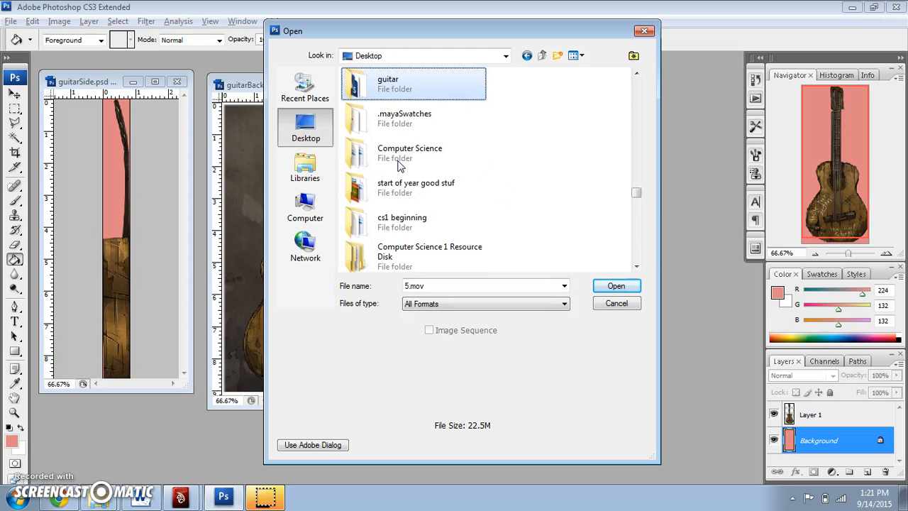
{"action": "left_click_drag", "start_coordinate": [638, 196], "coordinate": [634, 76]}
{"action": "double_click", "coordinate": [422, 84]}
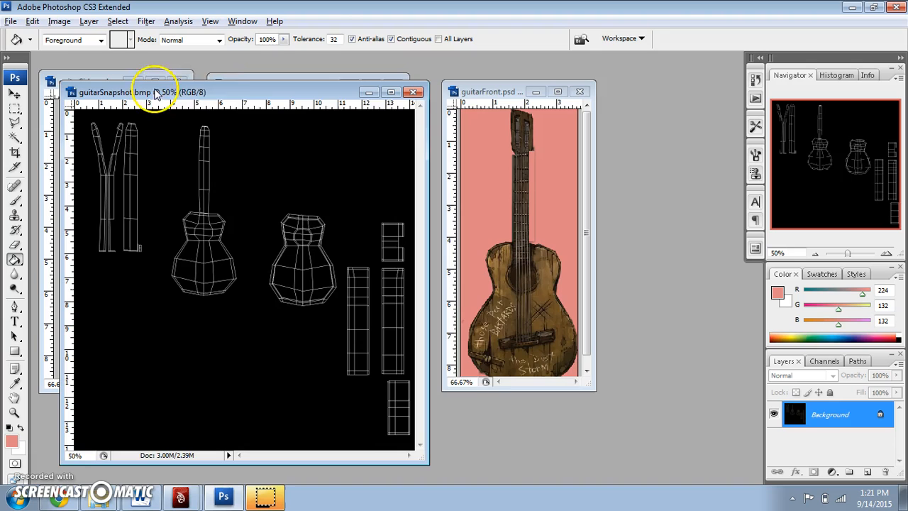
{"action": "left_click_drag", "start_coordinate": [156, 94], "coordinate": [473, 119]}
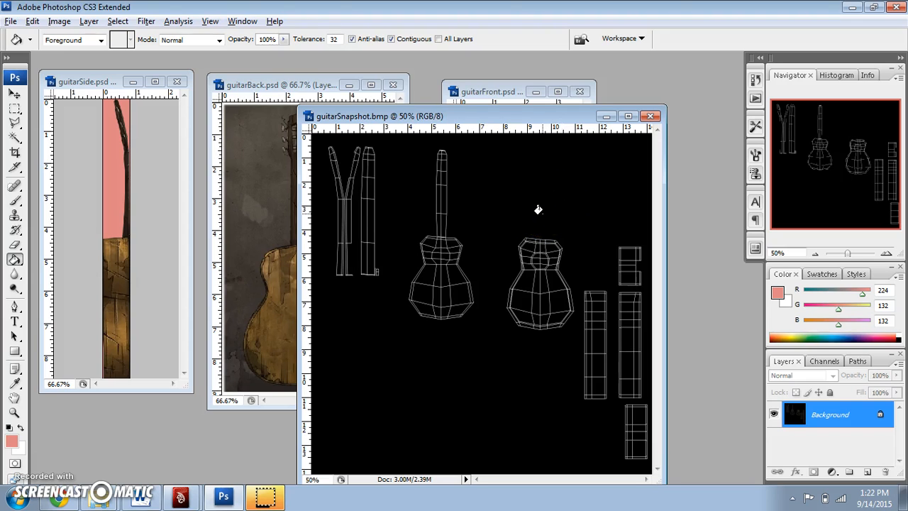
- Copy the guitar picture from guitarBack.psd into guitarSnapshot.bmp with the Move tool and place it over the body-only UV shell
{"action": "left_click_drag", "start_coordinate": [499, 125], "coordinate": [549, 237]}
{"action": "left_click", "coordinate": [200, 237]}
{"action": "left_click", "coordinate": [15, 94]}
{"action": "left_click_drag", "start_coordinate": [314, 324], "coordinate": [502, 366]}
{"action": "left_click_drag", "start_coordinate": [538, 237], "coordinate": [460, 108]}
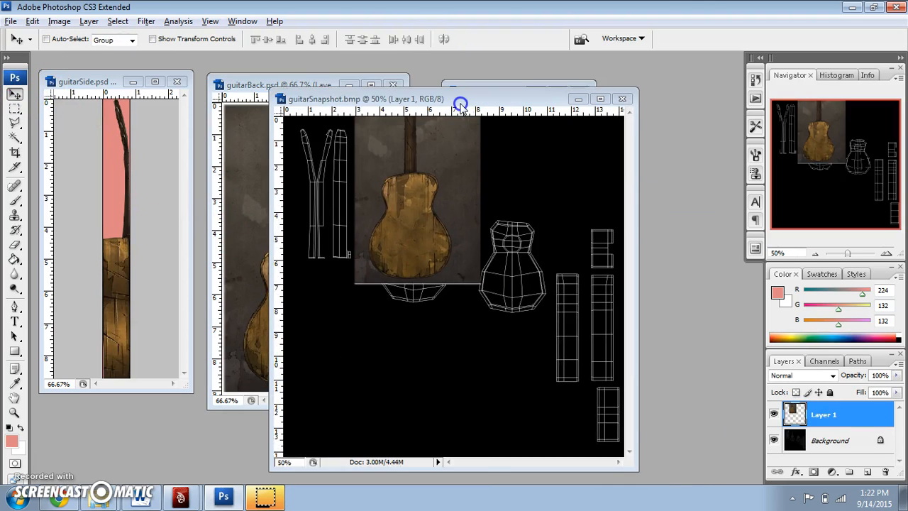
{"action": "left_click", "coordinate": [303, 291]}
{"action": "left_click", "coordinate": [260, 85]}
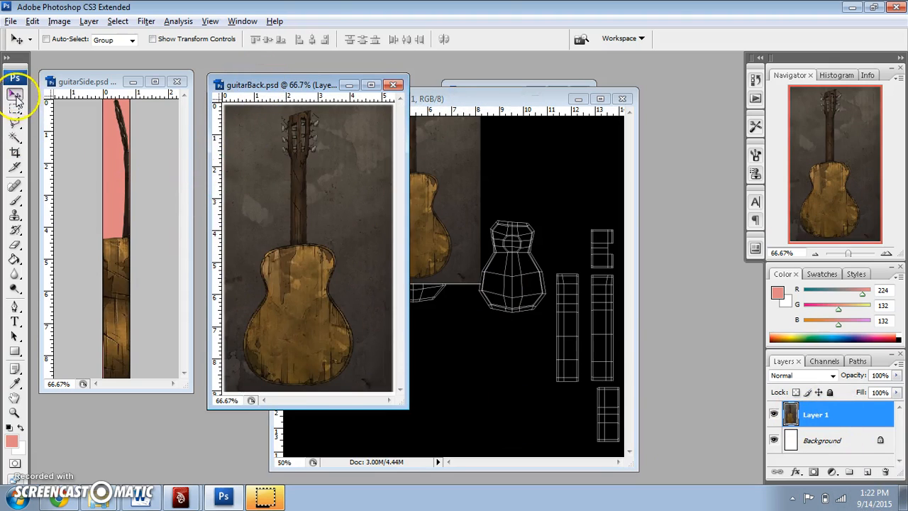
{"action": "left_click", "coordinate": [527, 106]}
{"action": "left_click_drag", "start_coordinate": [385, 243], "coordinate": [532, 301]}
- Switch to Maya and select the faces of the body-only UV shell to check which part of the guitar they cover
{"action": "left_click", "coordinate": [179, 496]}
{"action": "left_click", "coordinate": [163, 445]}
{"action": "right_click_drag", "start_coordinate": [642, 290], "coordinate": [641, 312]}
{"action": "left_click_drag", "start_coordinate": [620, 255], "coordinate": [646, 334]}
{"action": "left_click", "coordinate": [181, 496]}
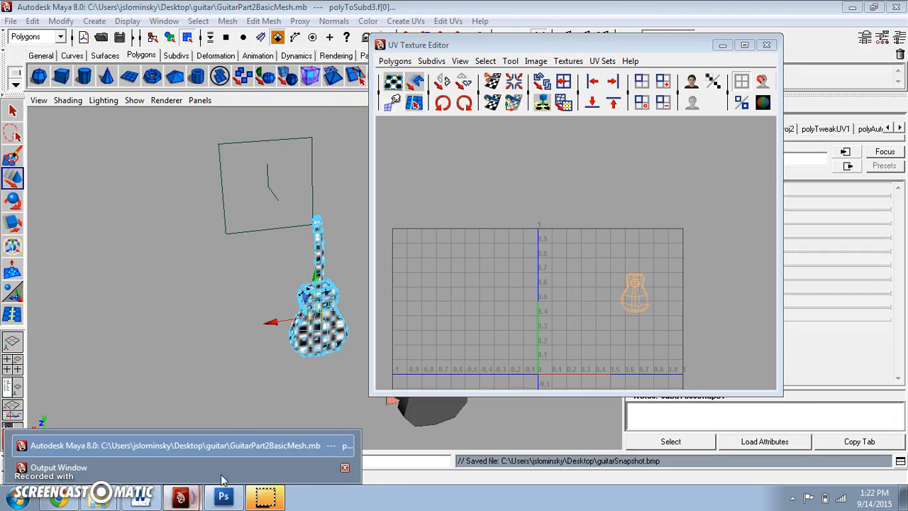
- Switch to Photoshop, lower the guitar-back layer's opacity to 61% and align it over the body-only UV shell
{"action": "left_click", "coordinate": [221, 495]}
{"action": "left_click_drag", "start_coordinate": [556, 221], "coordinate": [452, 225]}
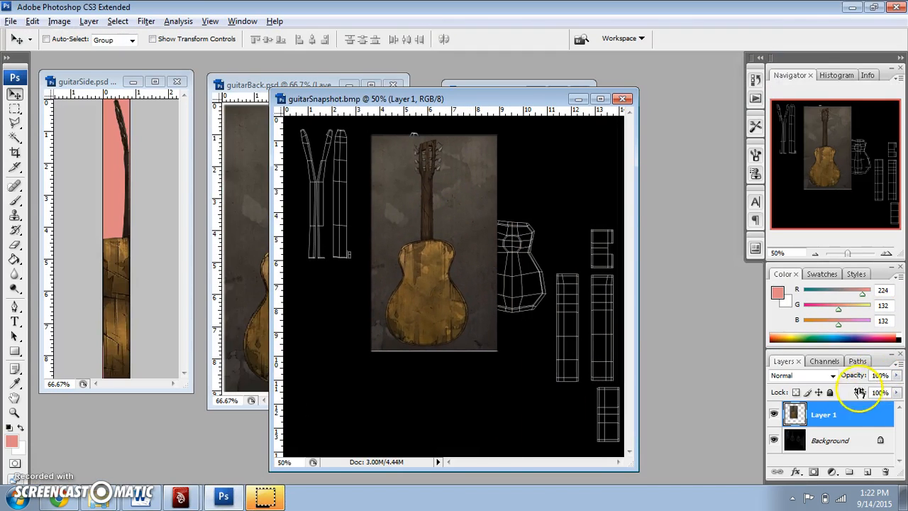
{"action": "left_click_drag", "start_coordinate": [852, 376], "coordinate": [834, 377]}
{"action": "left_click_drag", "start_coordinate": [447, 325], "coordinate": [523, 290]}
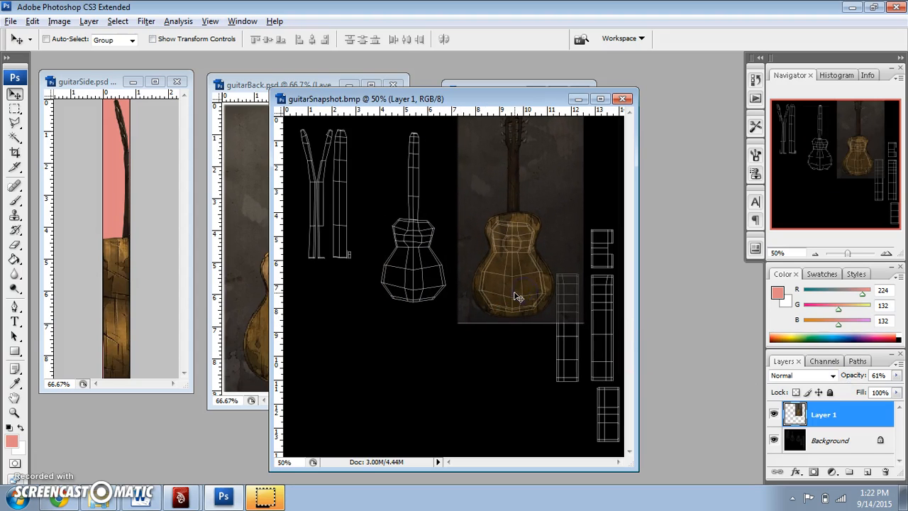
- Free-transform the guitar-back layer to about 90% width and 91.5% height so its body fits the body-only UV shell
{"action": "key", "text": "ctrl+t"}
{"action": "left_click_drag", "start_coordinate": [580, 318], "coordinate": [571, 315]}
{"action": "left_click_drag", "start_coordinate": [510, 298], "coordinate": [513, 309]}
{"action": "left_click_drag", "start_coordinate": [576, 327], "coordinate": [566, 319]}
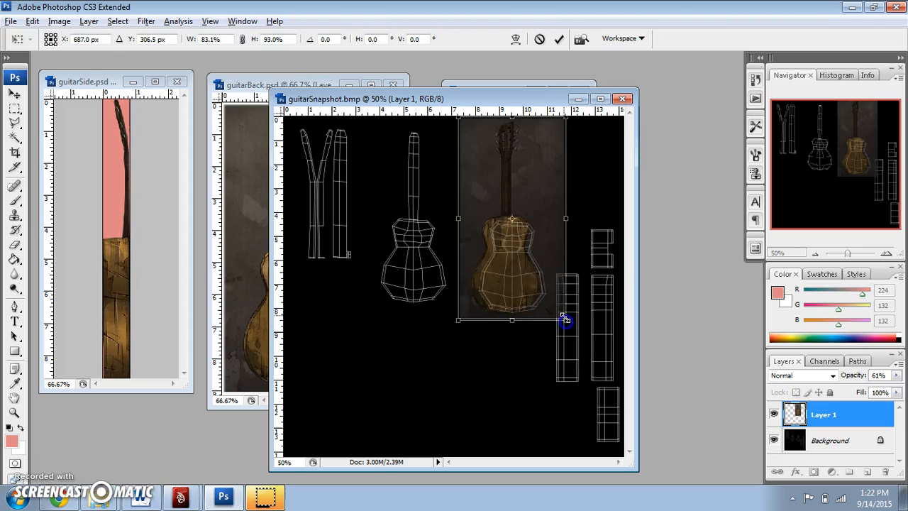
{"action": "left_click_drag", "start_coordinate": [495, 279], "coordinate": [508, 287]}
{"action": "left_click_drag", "start_coordinate": [575, 227], "coordinate": [587, 228]}
{"action": "left_click_drag", "start_coordinate": [529, 274], "coordinate": [518, 273]}
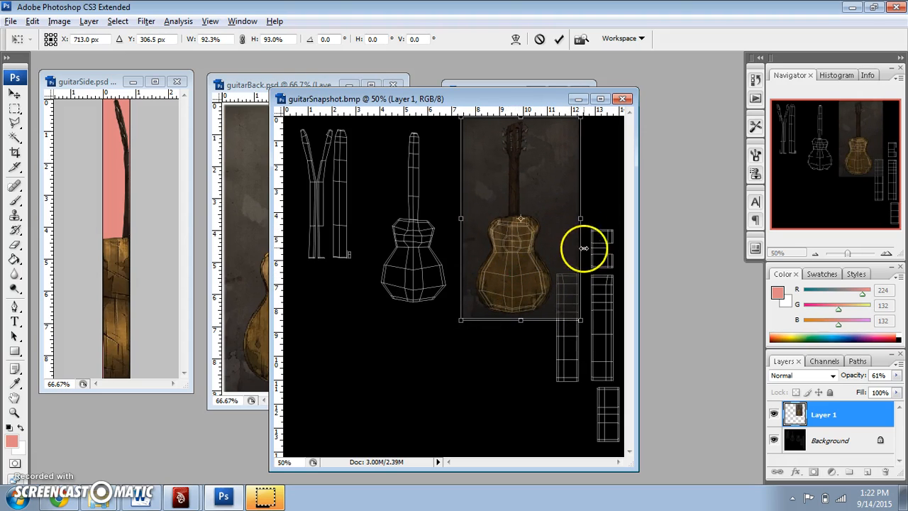
{"action": "left_click_drag", "start_coordinate": [581, 216], "coordinate": [585, 216]}
{"action": "left_click_drag", "start_coordinate": [527, 253], "coordinate": [522, 268]}
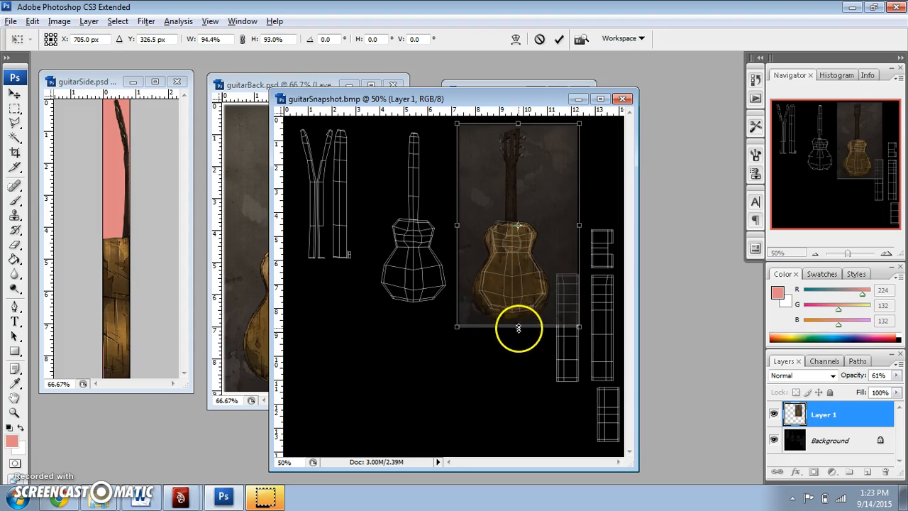
{"action": "left_click_drag", "start_coordinate": [459, 327], "coordinate": [464, 324]}
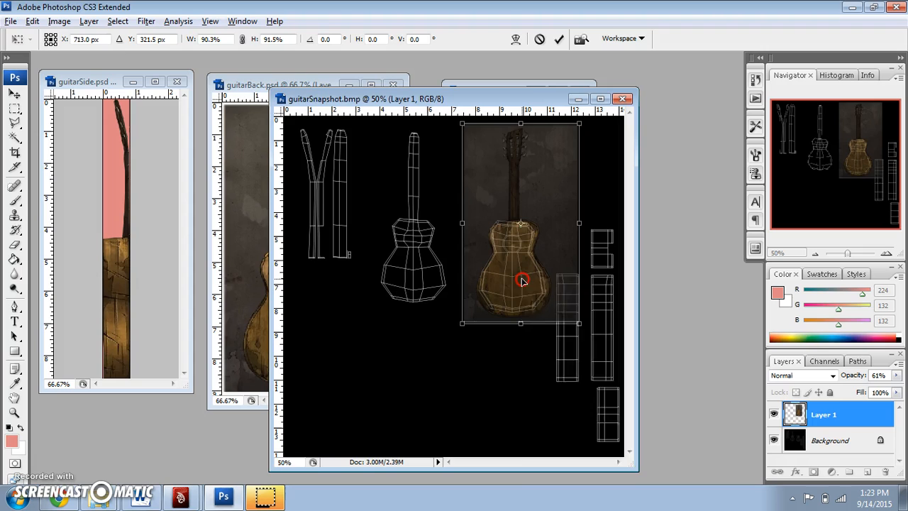
- Warp the guitar-back layer slightly upward at the top of the body to match the UV shell, and apply the transform
{"action": "right_click", "coordinate": [522, 281]}
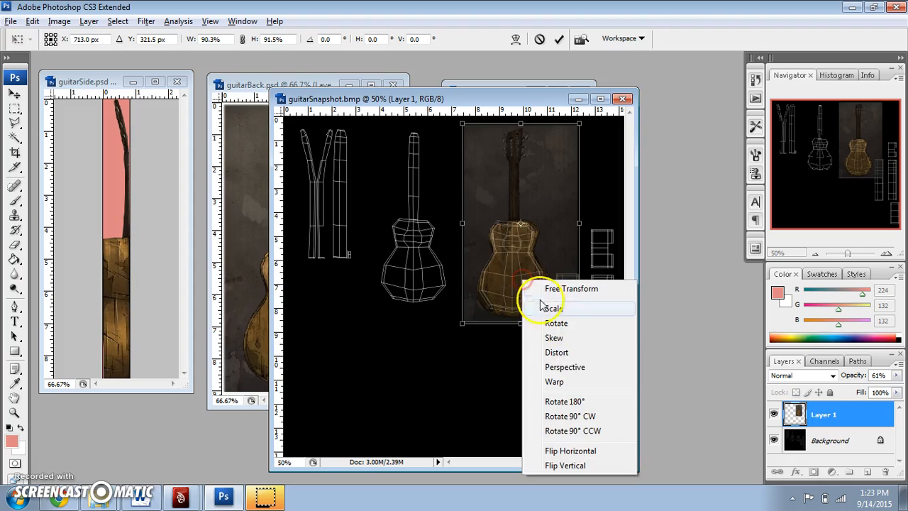
{"action": "left_click", "coordinate": [580, 382]}
{"action": "left_click_drag", "start_coordinate": [506, 239], "coordinate": [505, 221]}
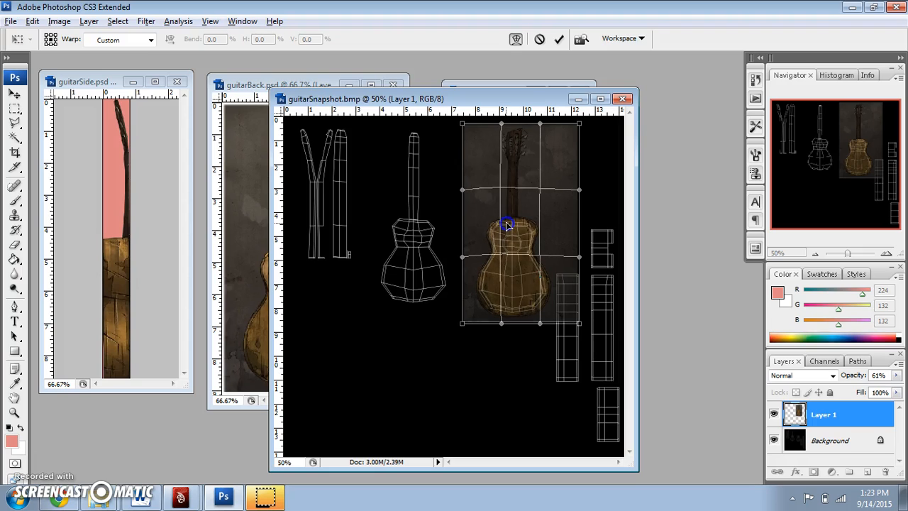
{"action": "key", "text": "Return"}
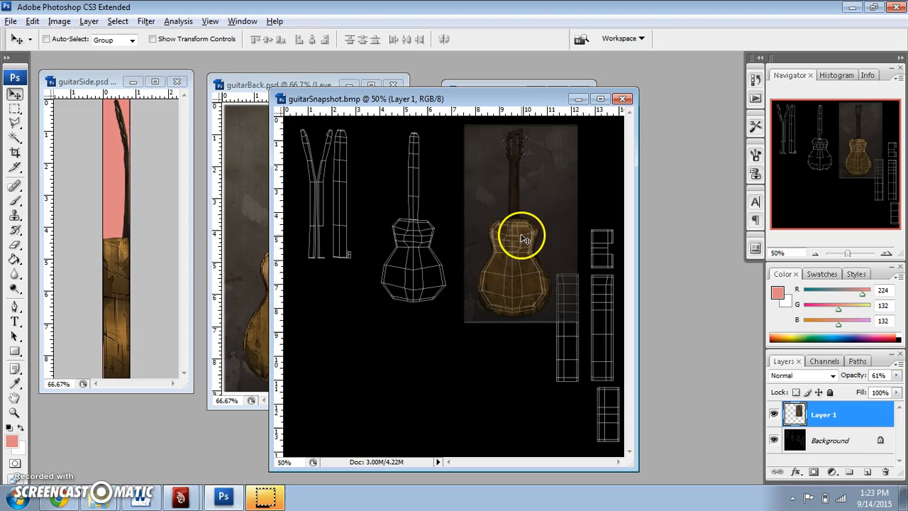
- Lasso the corner of the guitar-back layer that overlaps the neighbouring long strip UV shell and delete it
{"action": "left_click_drag", "start_coordinate": [15, 108], "coordinate": [100, 115]}
{"action": "mouse_move", "coordinate": [15, 123]}
{"action": "left_mouse_down"}
{"action": "mouse_move", "coordinate": [64, 132]}
{"action": "mouse_move", "coordinate": [71, 123]}
{"action": "left_mouse_up"}
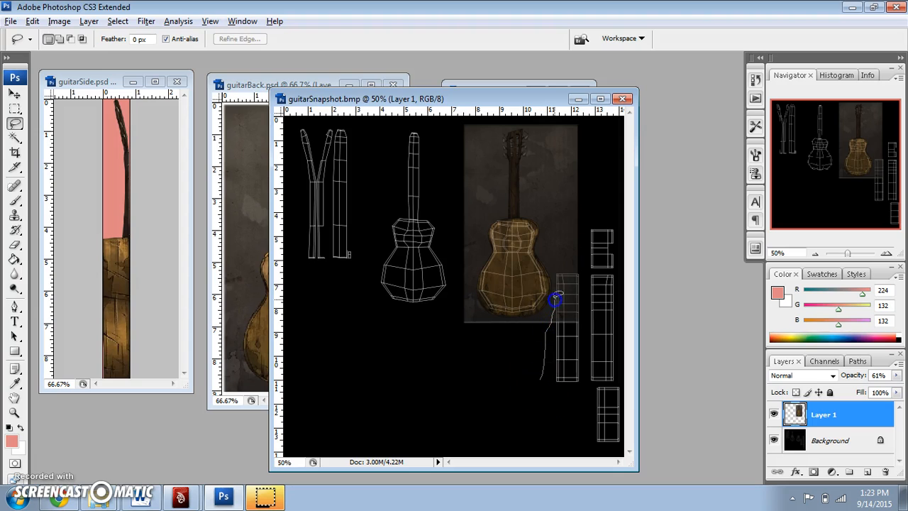
{"action": "left_click_drag", "start_coordinate": [542, 375], "coordinate": [543, 374]}
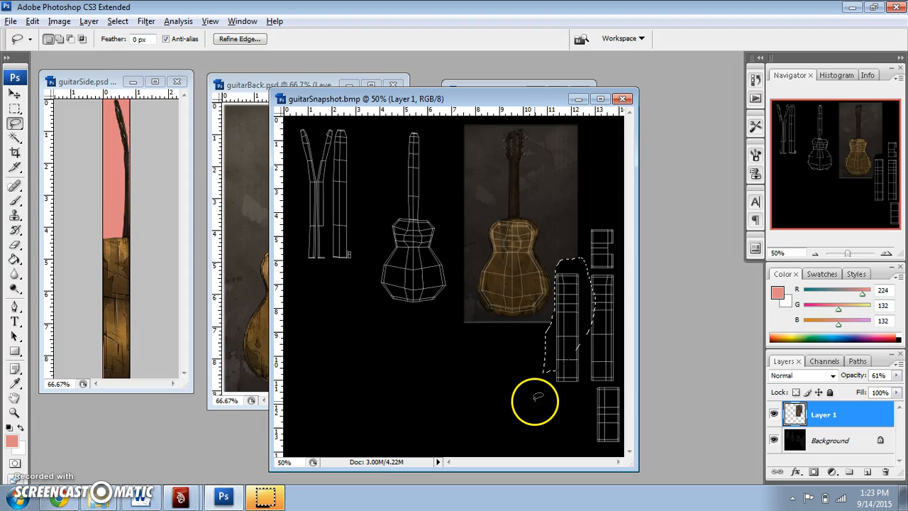
{"action": "mouse_move", "coordinate": [541, 357]}
{"action": "left_mouse_down"}
{"action": "mouse_move", "coordinate": [542, 328]}
{"action": "mouse_move", "coordinate": [541, 349]}
{"action": "left_mouse_up"}
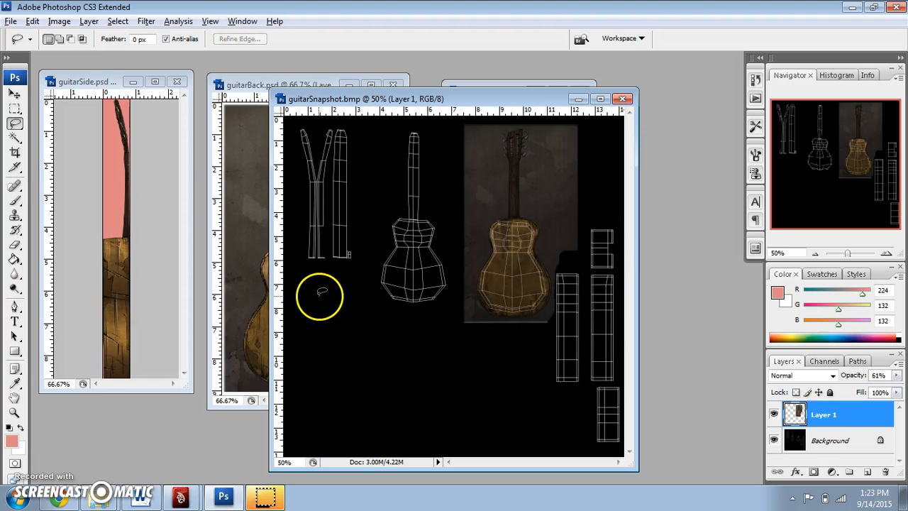
- Copy the guitar layer without its pink background from guitarFront.psd into guitarSnapshot.bmp, over the UV shell with body and neck
{"action": "left_click", "coordinate": [236, 86]}
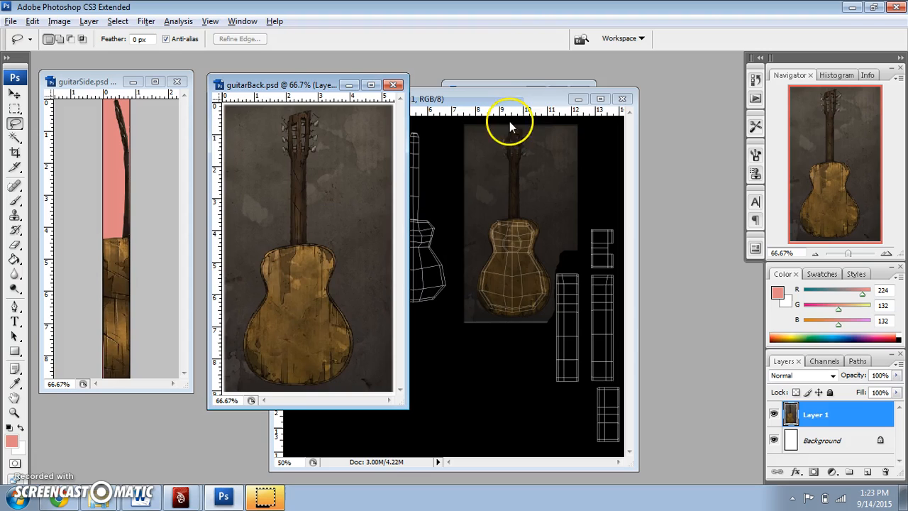
{"action": "left_click_drag", "start_coordinate": [533, 101], "coordinate": [570, 243]}
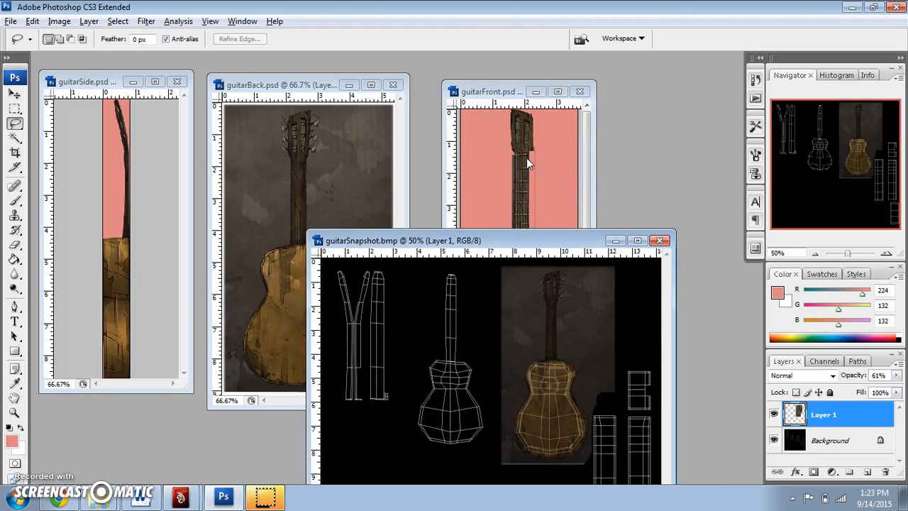
{"action": "left_click", "coordinate": [512, 105]}
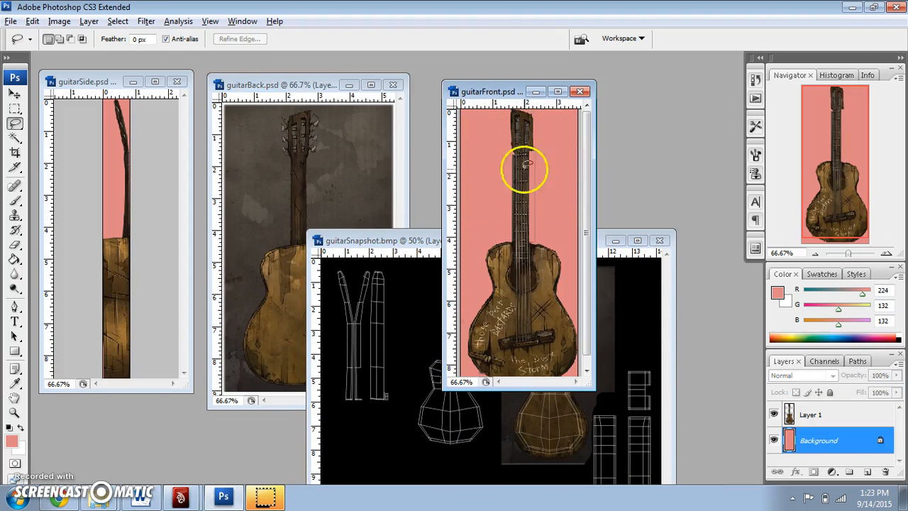
{"action": "left_click", "coordinate": [839, 422]}
{"action": "left_click_drag", "start_coordinate": [510, 100], "coordinate": [209, 88]}
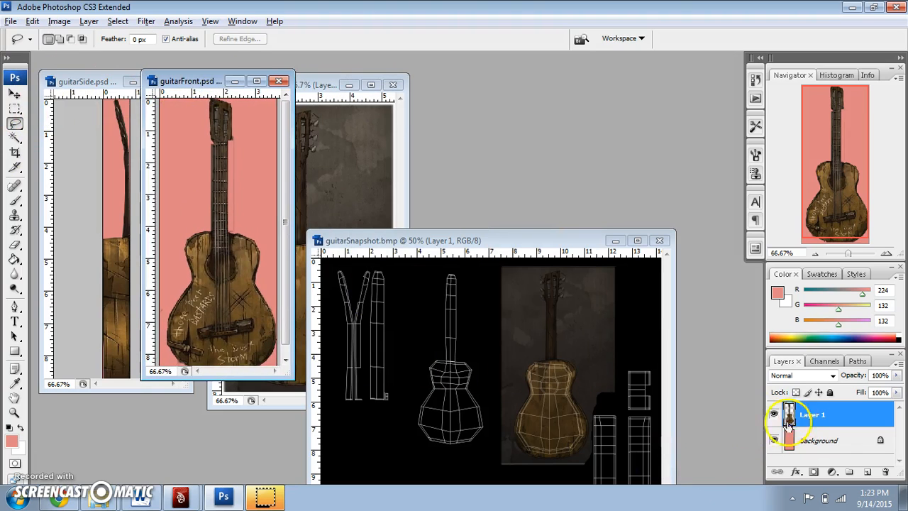
{"action": "left_click", "coordinate": [14, 93]}
{"action": "left_click_drag", "start_coordinate": [242, 309], "coordinate": [442, 406]}
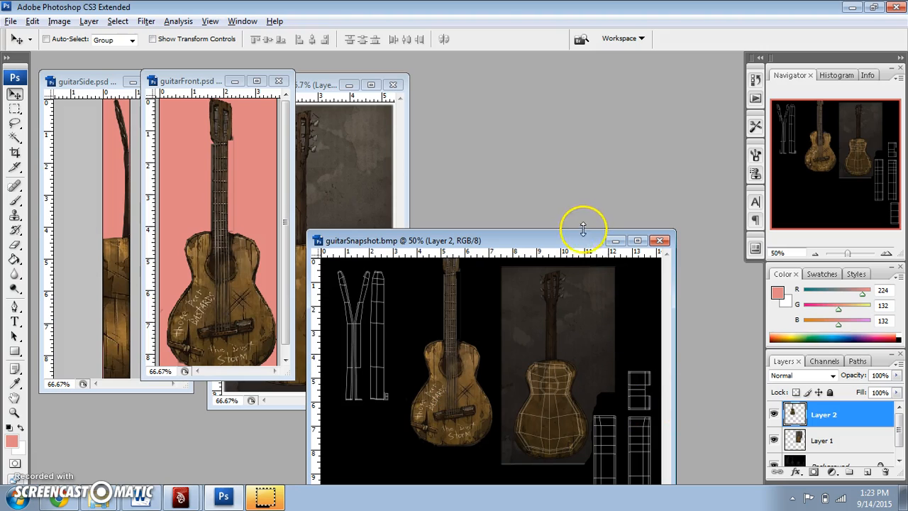
- Free-transform the guitar-front layer to about 83% height to match the body-and-neck UV shell, and lower its opacity to 62%
{"action": "left_click_drag", "start_coordinate": [580, 229], "coordinate": [586, 131]}
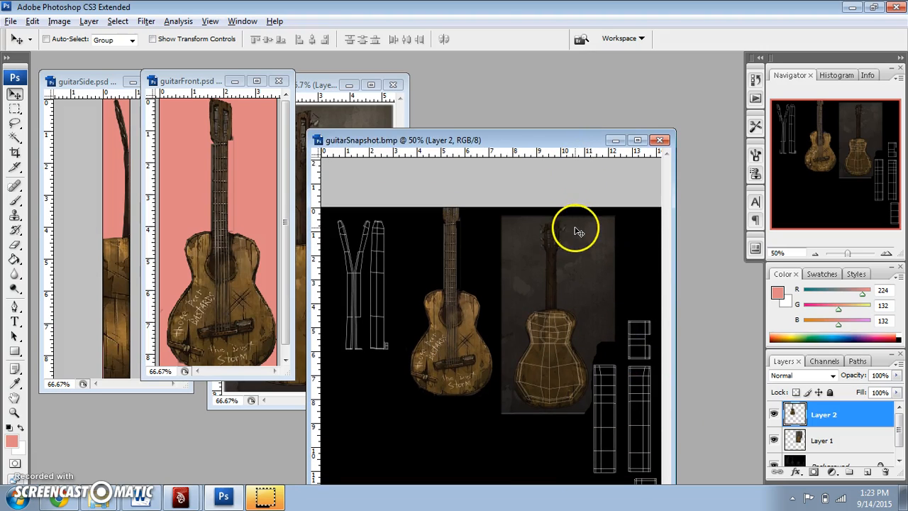
{"action": "key", "text": "ctrl+t"}
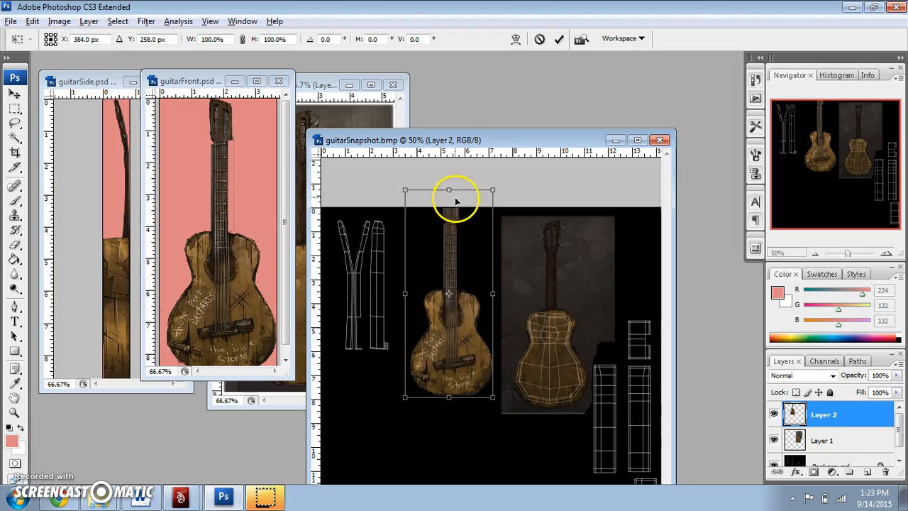
{"action": "left_click_drag", "start_coordinate": [449, 189], "coordinate": [457, 225]}
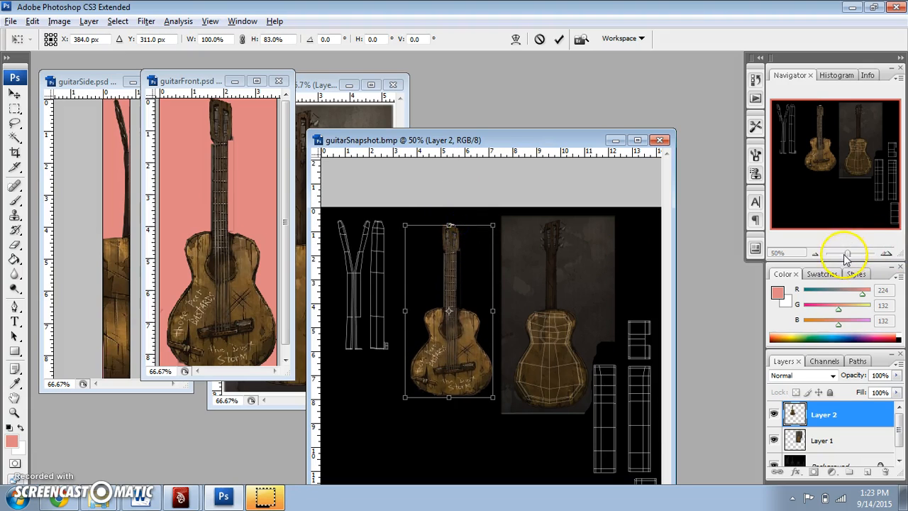
{"action": "left_click_drag", "start_coordinate": [847, 259], "coordinate": [852, 254]}
{"action": "left_click_drag", "start_coordinate": [841, 193], "coordinate": [828, 152]}
{"action": "left_click_drag", "start_coordinate": [855, 376], "coordinate": [846, 376]}
{"action": "left_click_drag", "start_coordinate": [444, 203], "coordinate": [443, 190]}
- Warp the headstock of the guitar-front layer slightly inward on both sides to match the UV shell
{"action": "right_click", "coordinate": [448, 220]}
{"action": "left_click", "coordinate": [486, 325]}
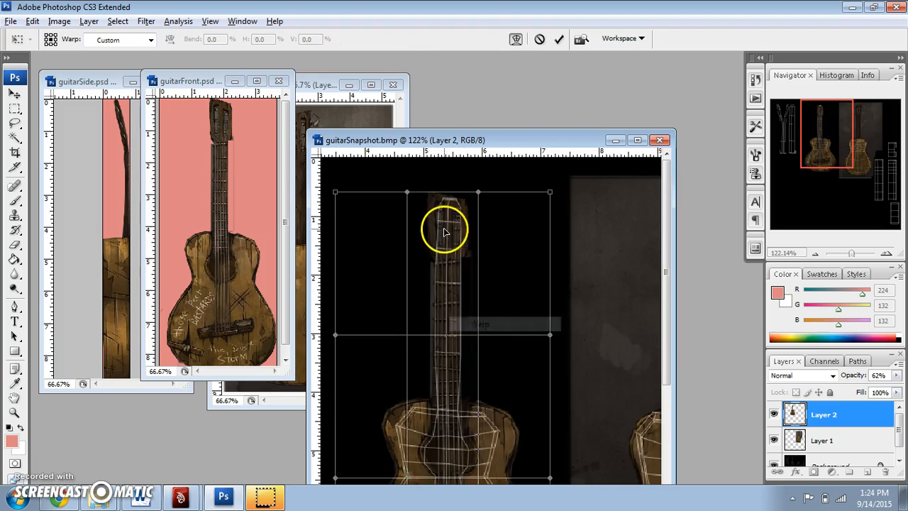
{"action": "left_click_drag", "start_coordinate": [427, 230], "coordinate": [433, 234]}
{"action": "left_click_drag", "start_coordinate": [478, 258], "coordinate": [474, 258]}
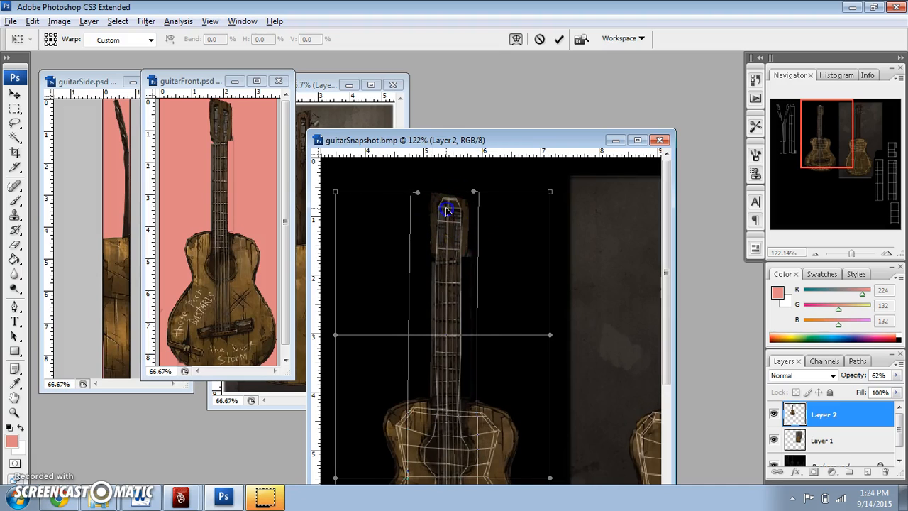
- Warp the guitar-front layer's body inward at the lower corners and sides to fit the UV shell, and apply the transform
{"action": "scroll", "coordinate": [494, 349], "scroll_direction": "down", "scroll_amount": 5}
{"action": "left_click_drag", "start_coordinate": [429, 264], "coordinate": [424, 272]}
{"action": "left_click_drag", "start_coordinate": [336, 449], "coordinate": [363, 444]}
{"action": "left_click_drag", "start_coordinate": [550, 449], "coordinate": [523, 435]}
{"action": "left_click_drag", "start_coordinate": [537, 305], "coordinate": [528, 323]}
{"action": "left_click_drag", "start_coordinate": [523, 431], "coordinate": [531, 436]}
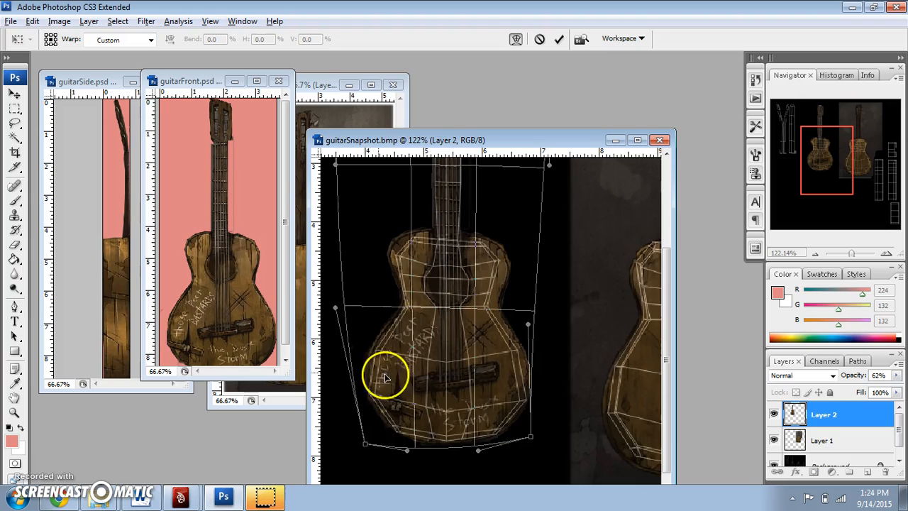
{"action": "left_click_drag", "start_coordinate": [355, 306], "coordinate": [391, 252]}
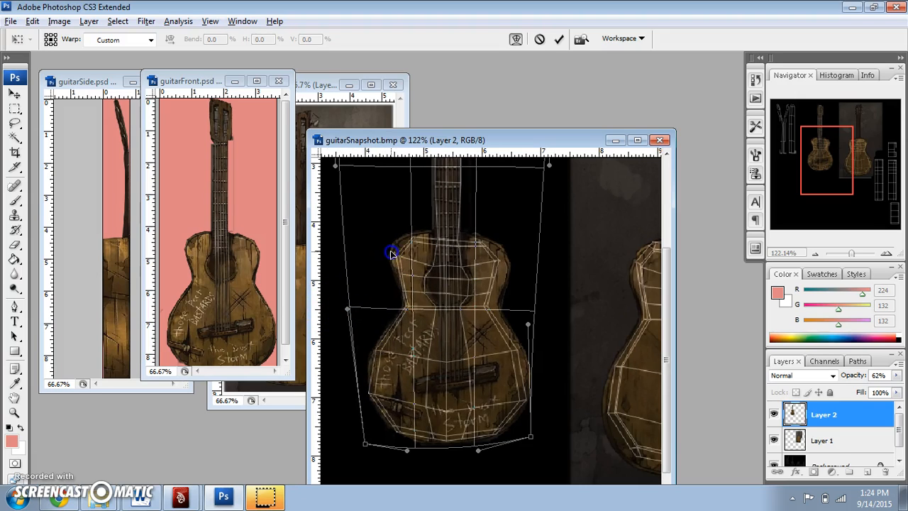
{"action": "key", "text": "Return"}
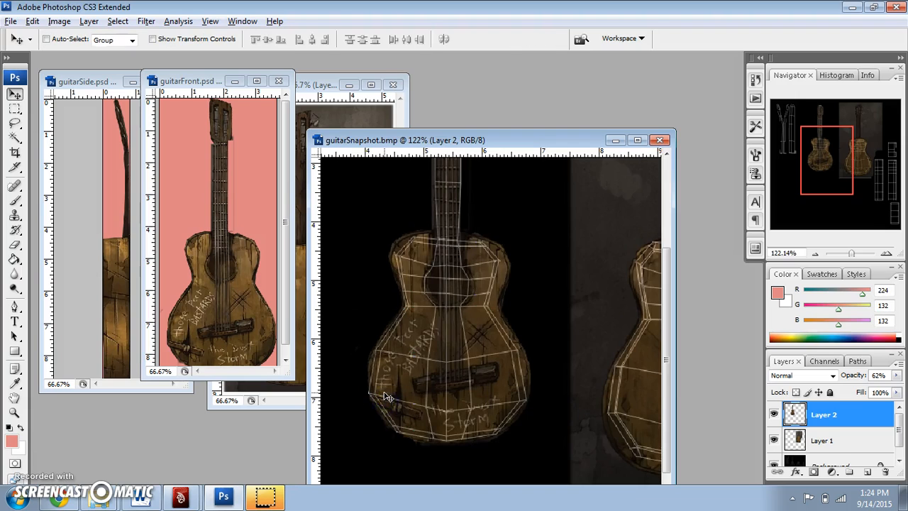
- Copy Layer 1, the guitar side without its pink background, from guitarSide.psd onto the long strip UV shell beside the guitar back
{"action": "scroll", "coordinate": [387, 399], "scroll_direction": "up", "scroll_amount": 5}
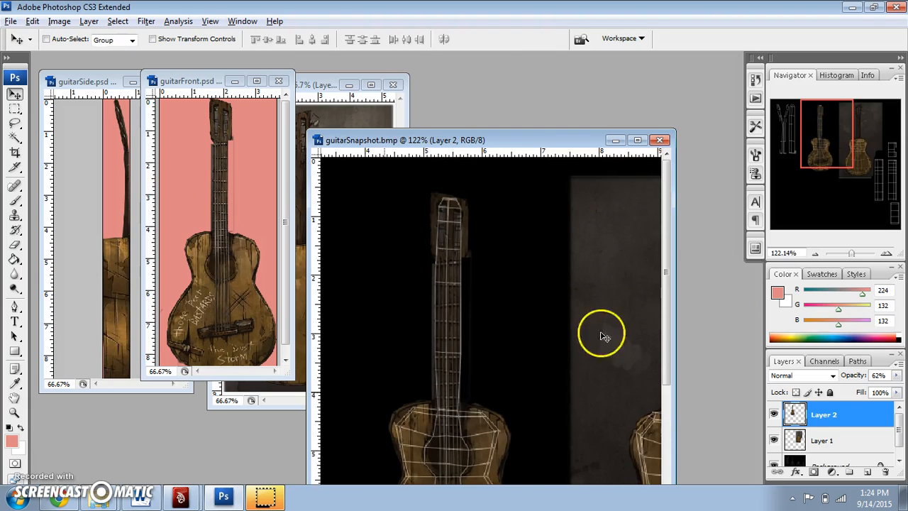
{"action": "left_click_drag", "start_coordinate": [852, 255], "coordinate": [849, 255]}
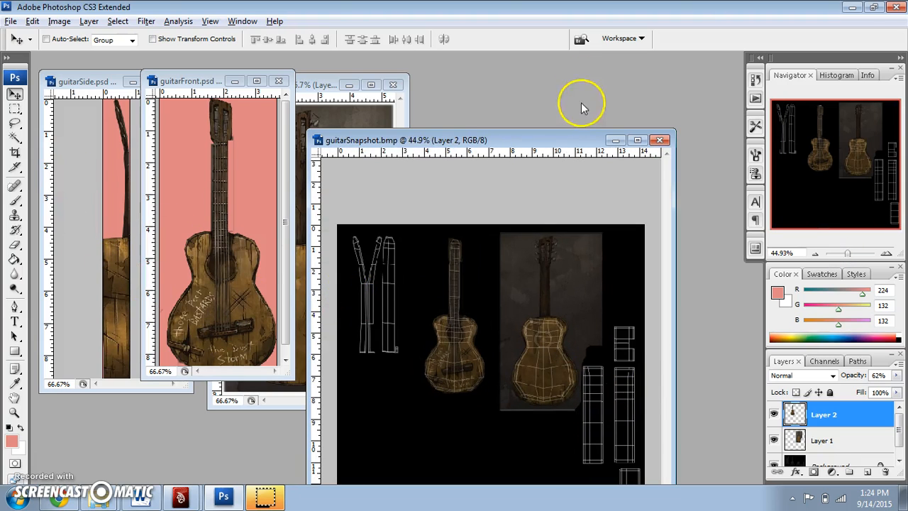
{"action": "left_click_drag", "start_coordinate": [568, 142], "coordinate": [569, 66]}
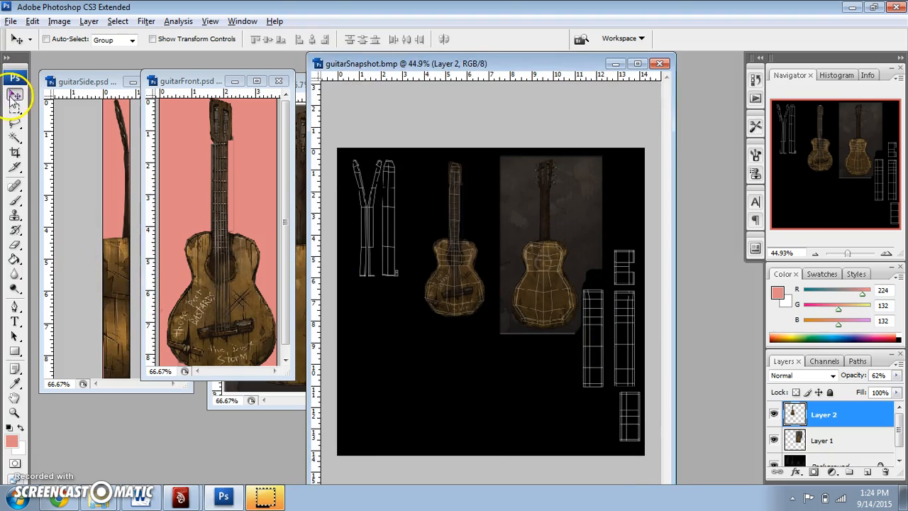
{"action": "left_click_drag", "start_coordinate": [106, 277], "coordinate": [488, 339]}
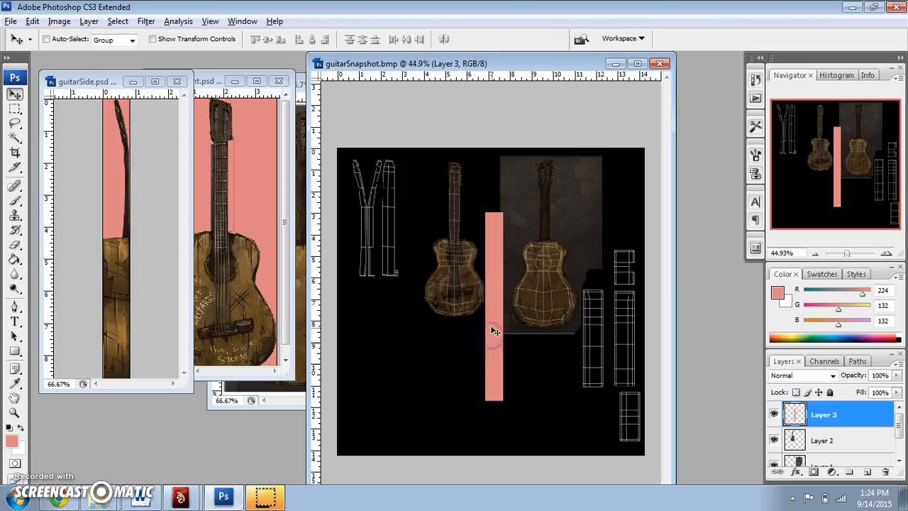
{"action": "key", "text": "ctrl+z"}
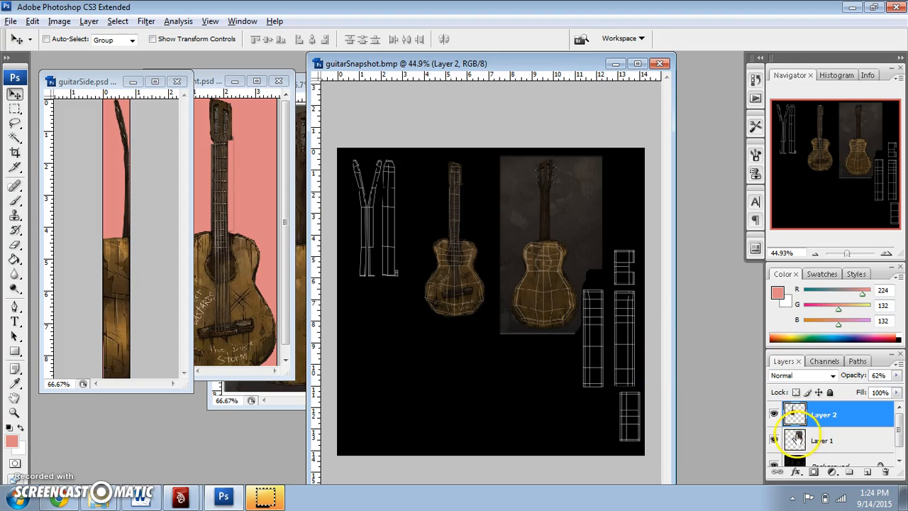
{"action": "left_click", "coordinate": [125, 157]}
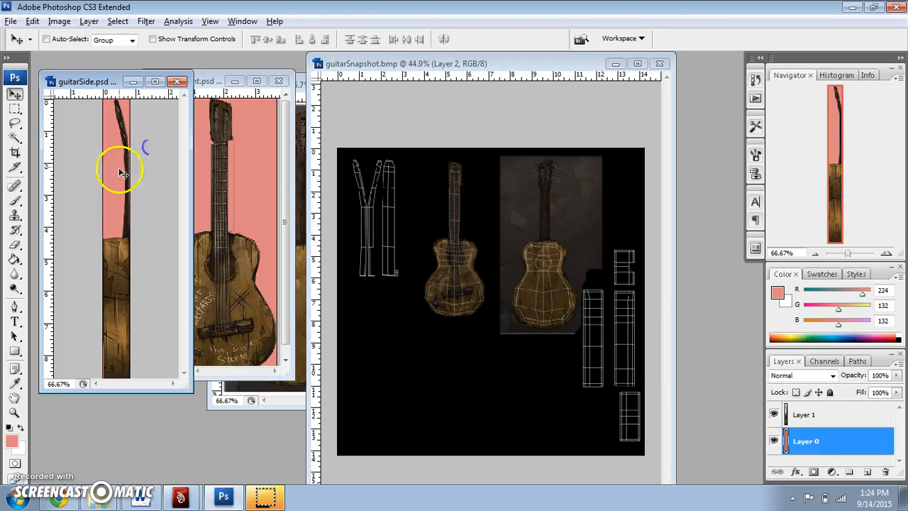
{"action": "left_click", "coordinate": [831, 417]}
{"action": "left_click_drag", "start_coordinate": [121, 294], "coordinate": [603, 341]}
- Free-transform the guitar-side layer to about 132% width to cover its strip shell, and duplicate it over the neighbouring long strip shell
{"action": "key", "text": "ctrl+t"}
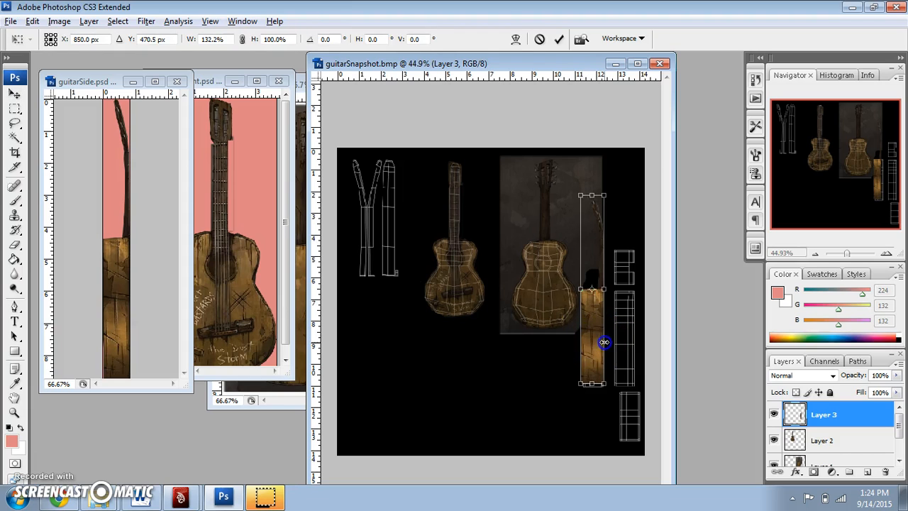
{"action": "key", "text": "Return"}
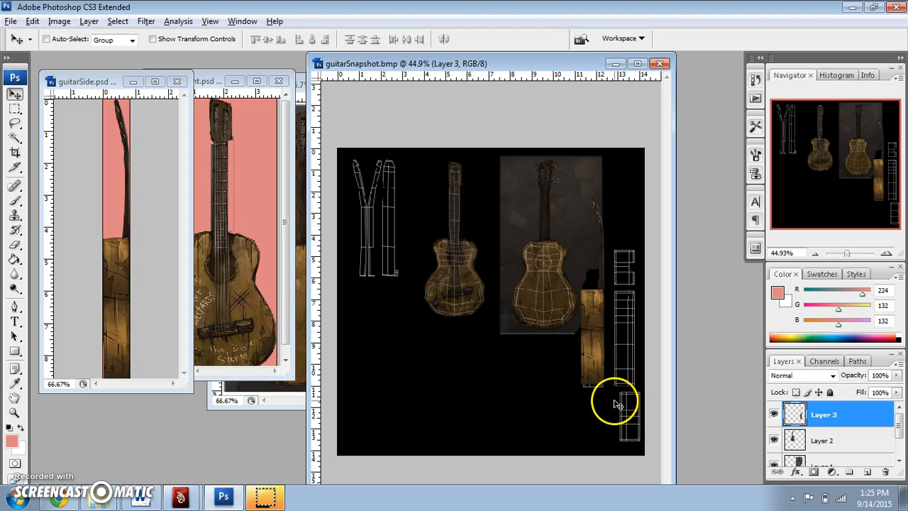
{"action": "key", "text": "ctrl+t"}
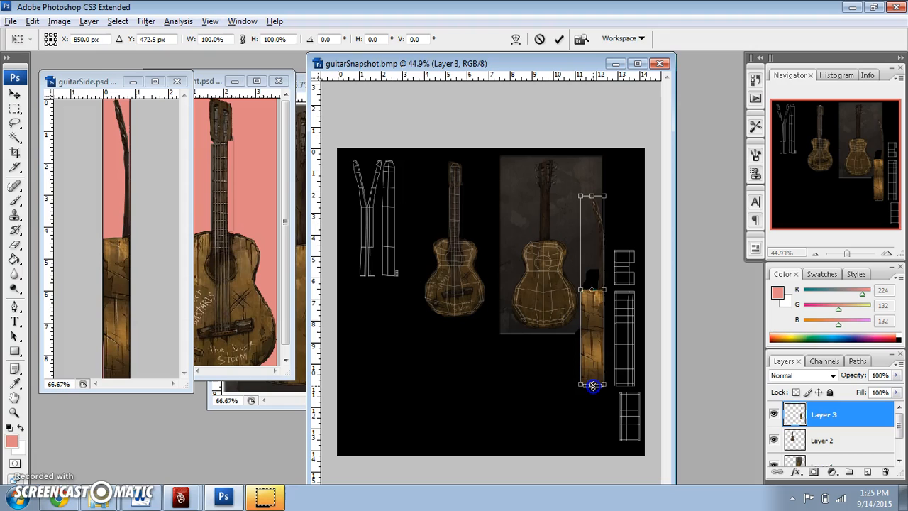
{"action": "left_click_drag", "start_coordinate": [593, 386], "coordinate": [635, 364]}
{"action": "key", "text": "Return"}
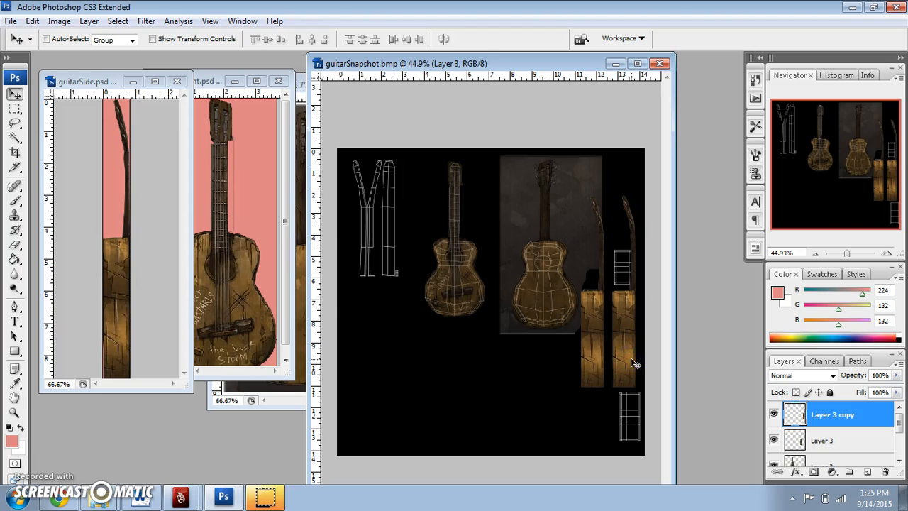
- Marquee-select the neck part above the wood panel on the duplicated guitar-side layer, delete it, and deselect
{"action": "left_click", "coordinate": [14, 109]}
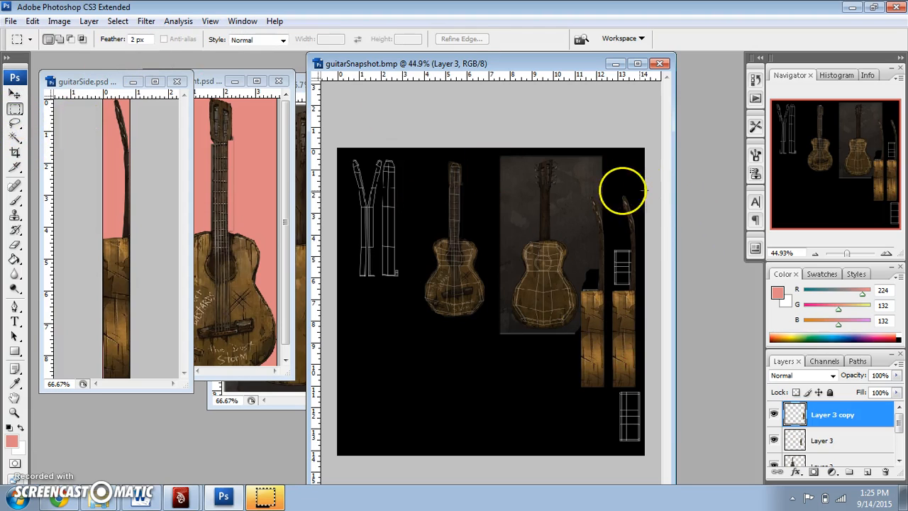
{"action": "left_click_drag", "start_coordinate": [648, 288], "coordinate": [650, 286]}
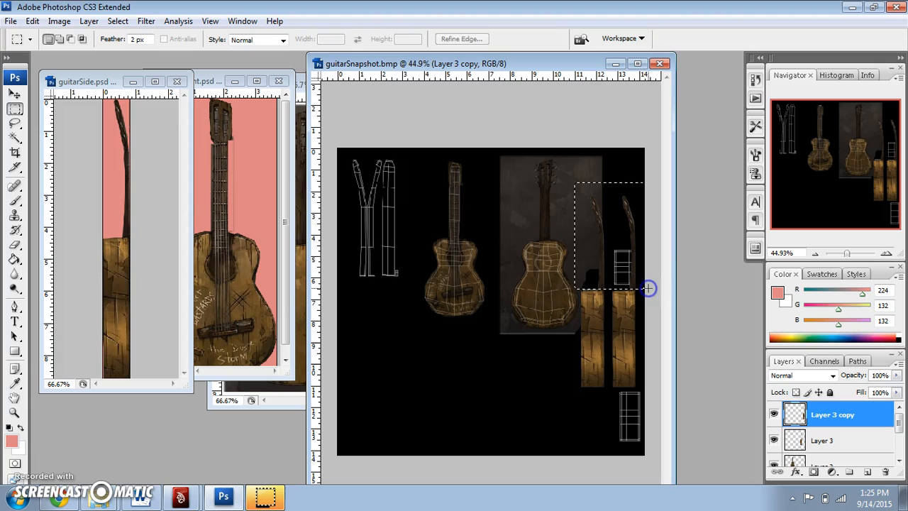
{"action": "key", "text": "Delete"}
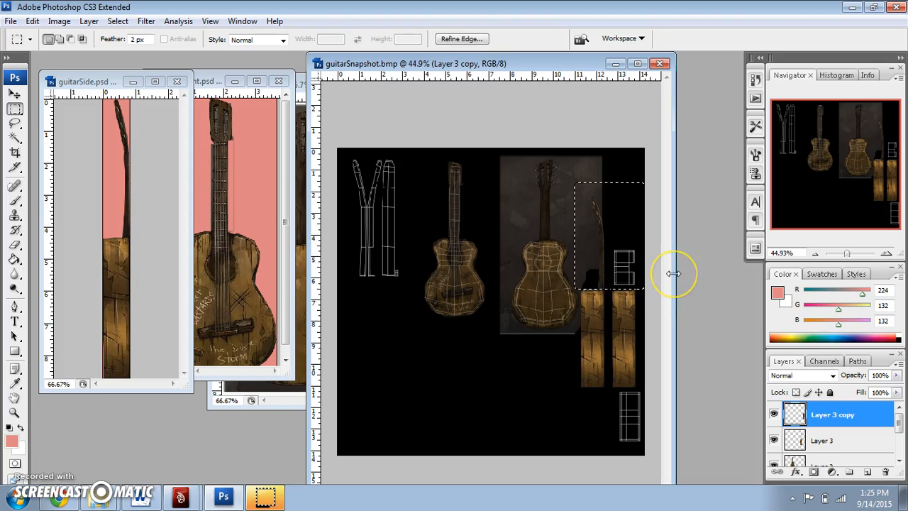
{"action": "key", "text": "ctrl+d"}
- Select the neck part above the wood panel on the original guitar-side layer, Layer 3, delete it, and deselect
{"action": "left_click", "coordinate": [816, 438]}
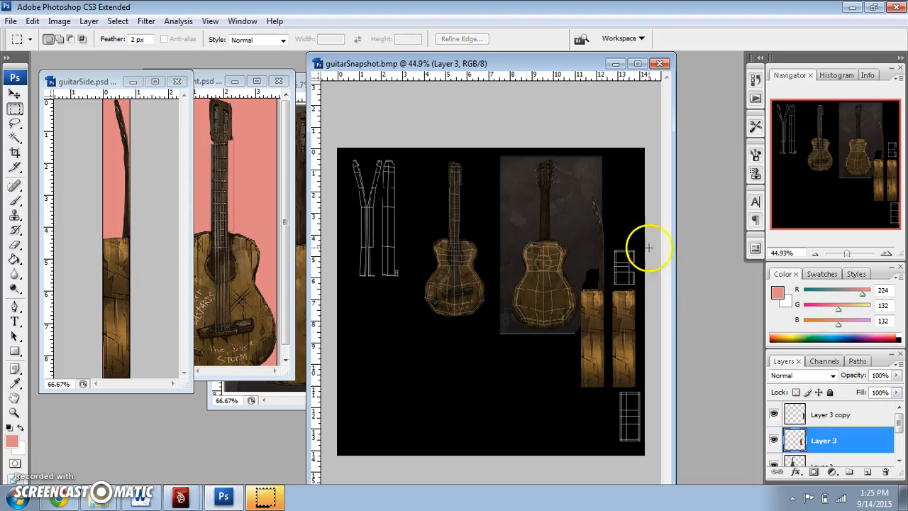
{"action": "left_click_drag", "start_coordinate": [575, 192], "coordinate": [618, 290]}
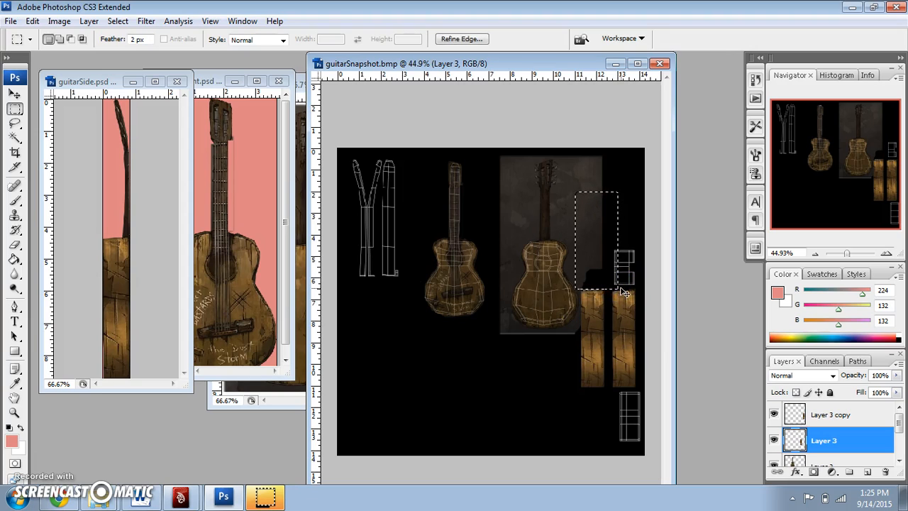
{"action": "key", "text": "Delete"}
{"action": "key", "text": "ctrl+d"}
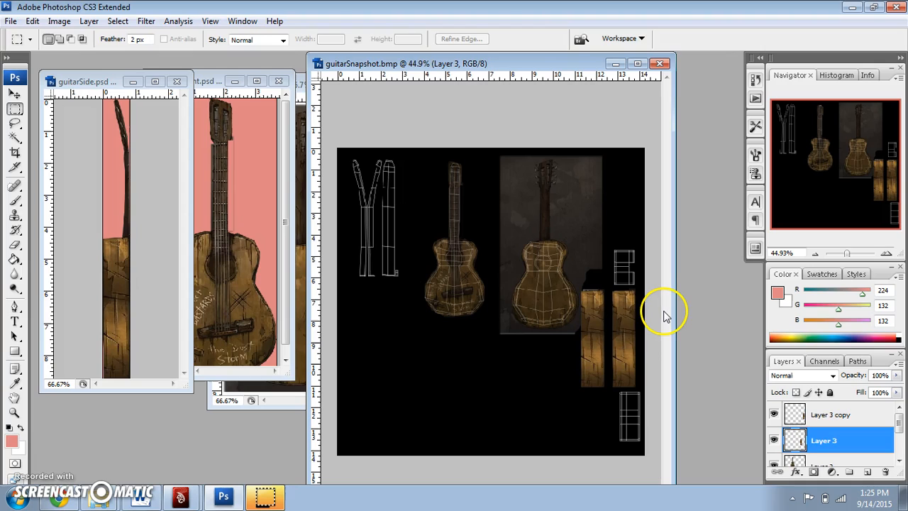